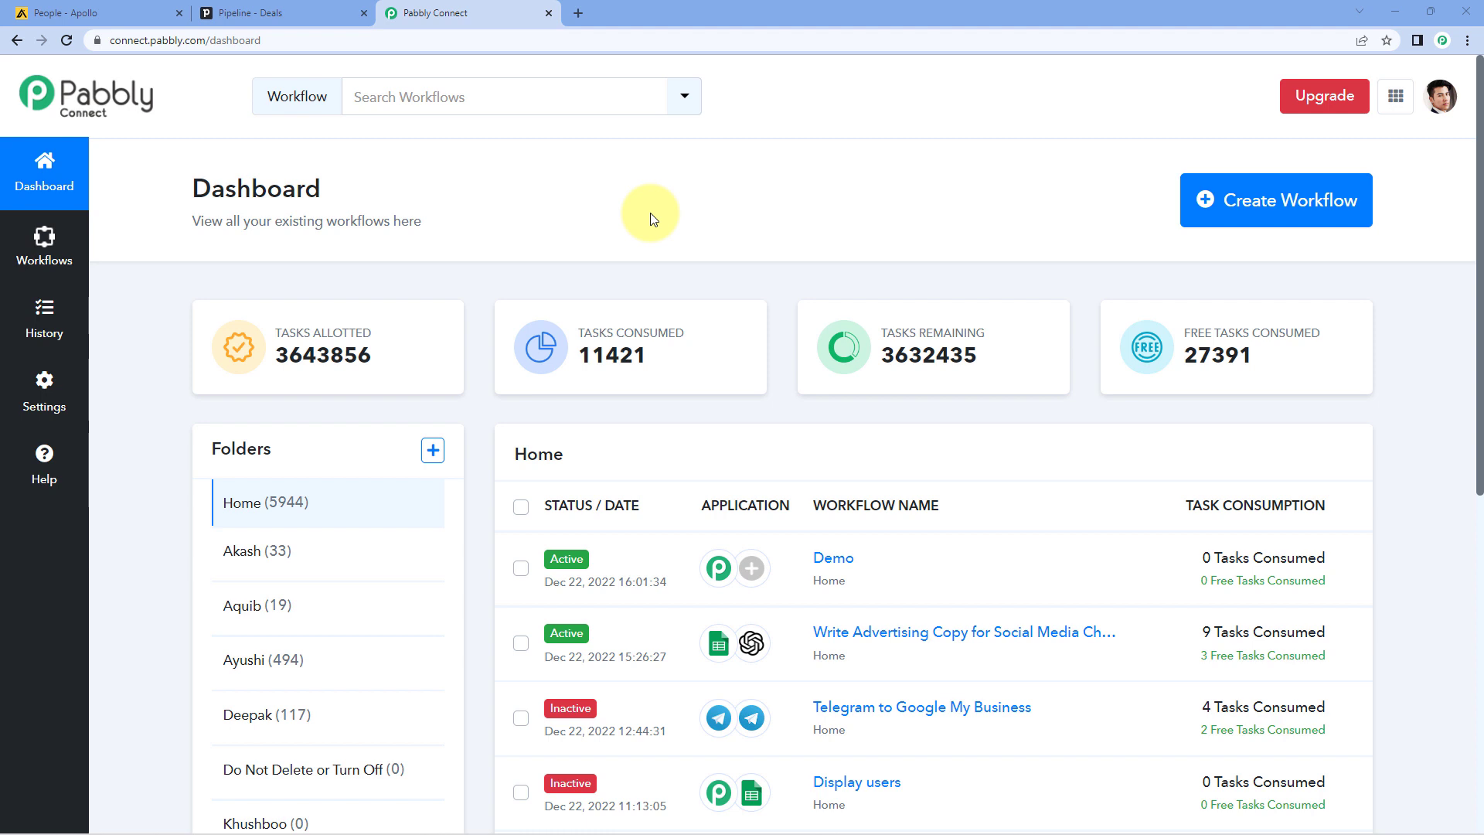
- Create a new workflow named 'Apollo to Pipedrive'
left_click(1222, 201)
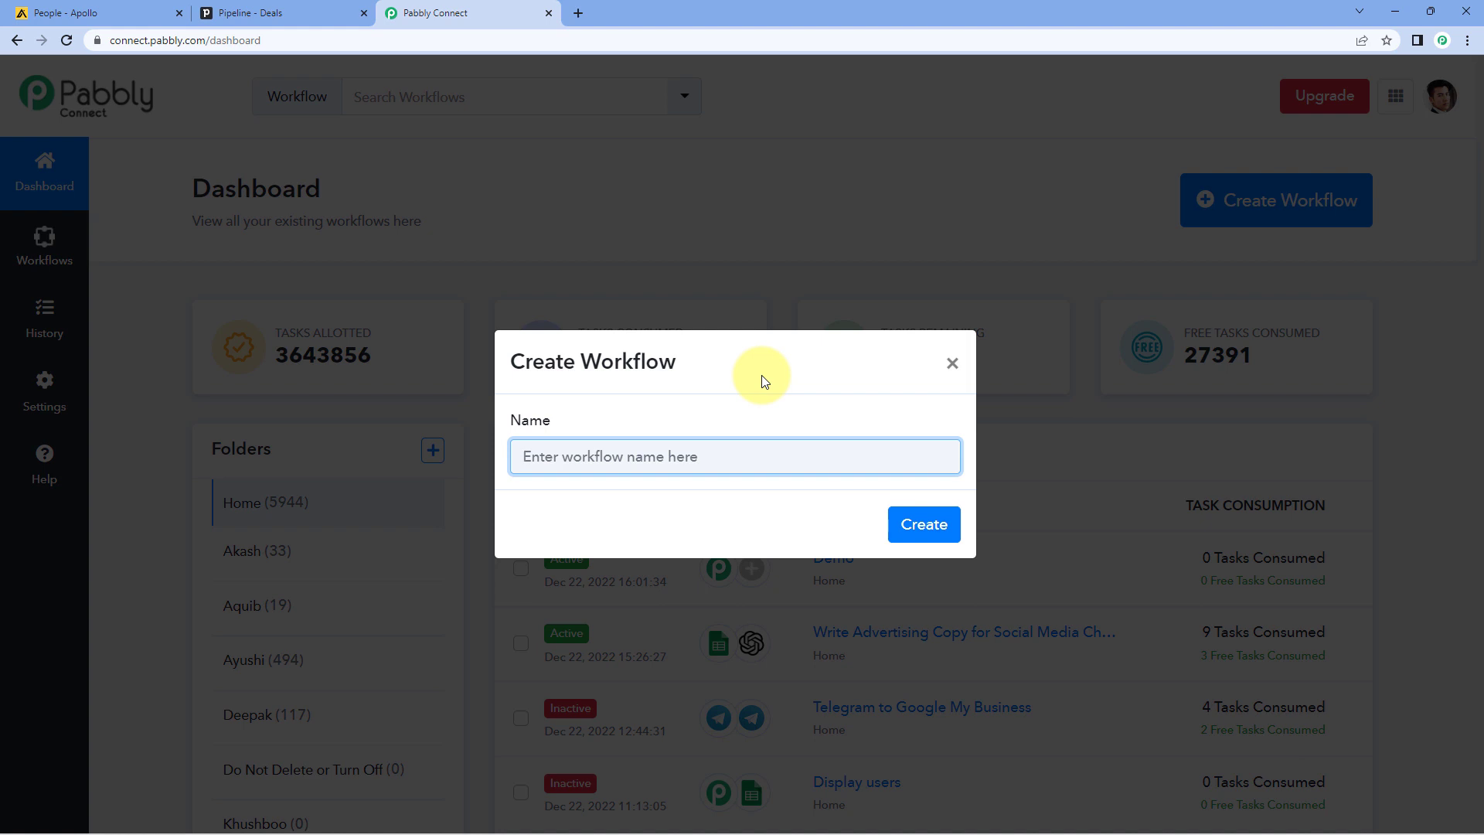
type("Apollo to Pipedrive")
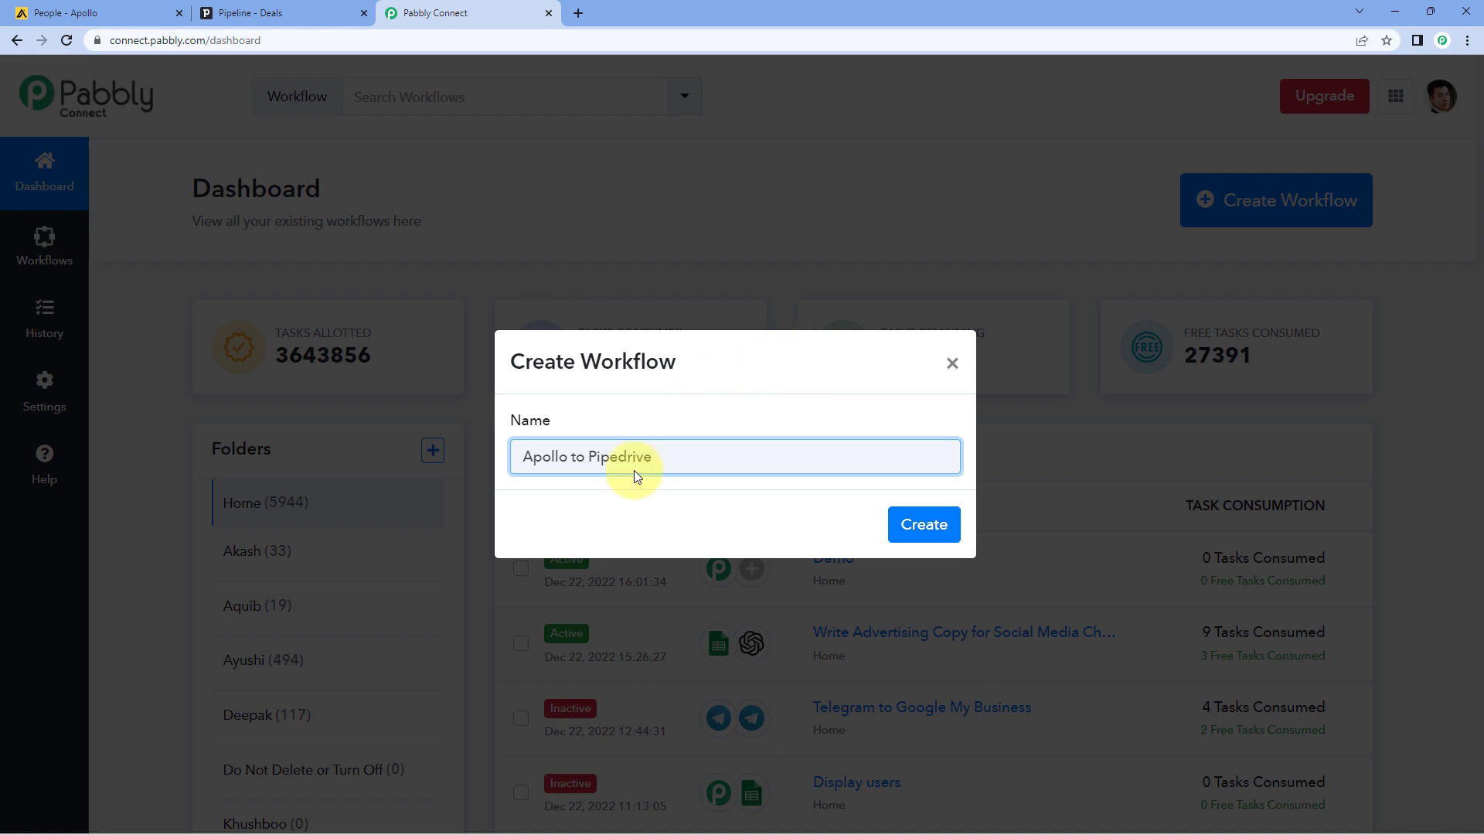
left_click(920, 524)
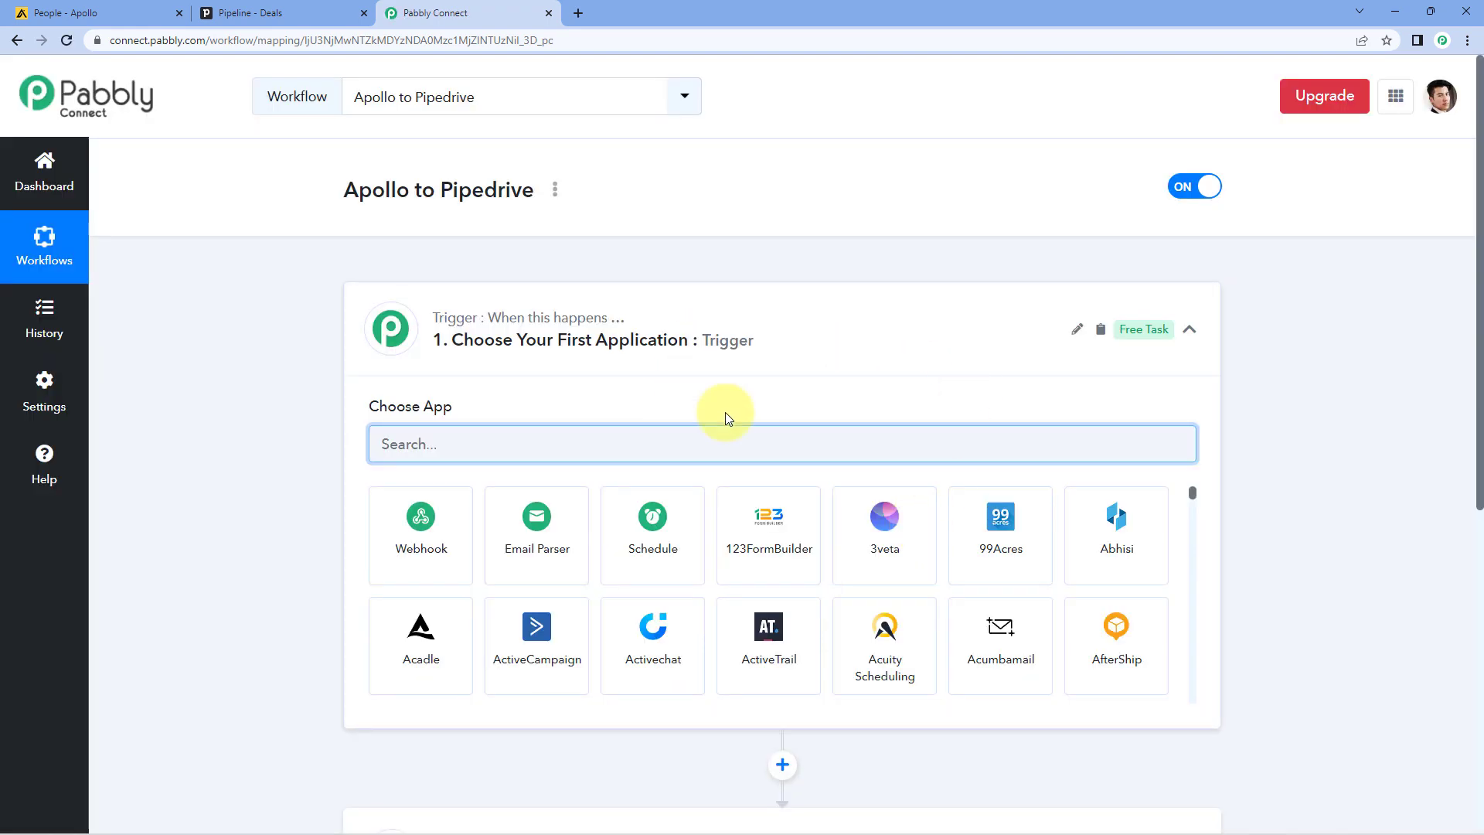
left_click(812, 317)
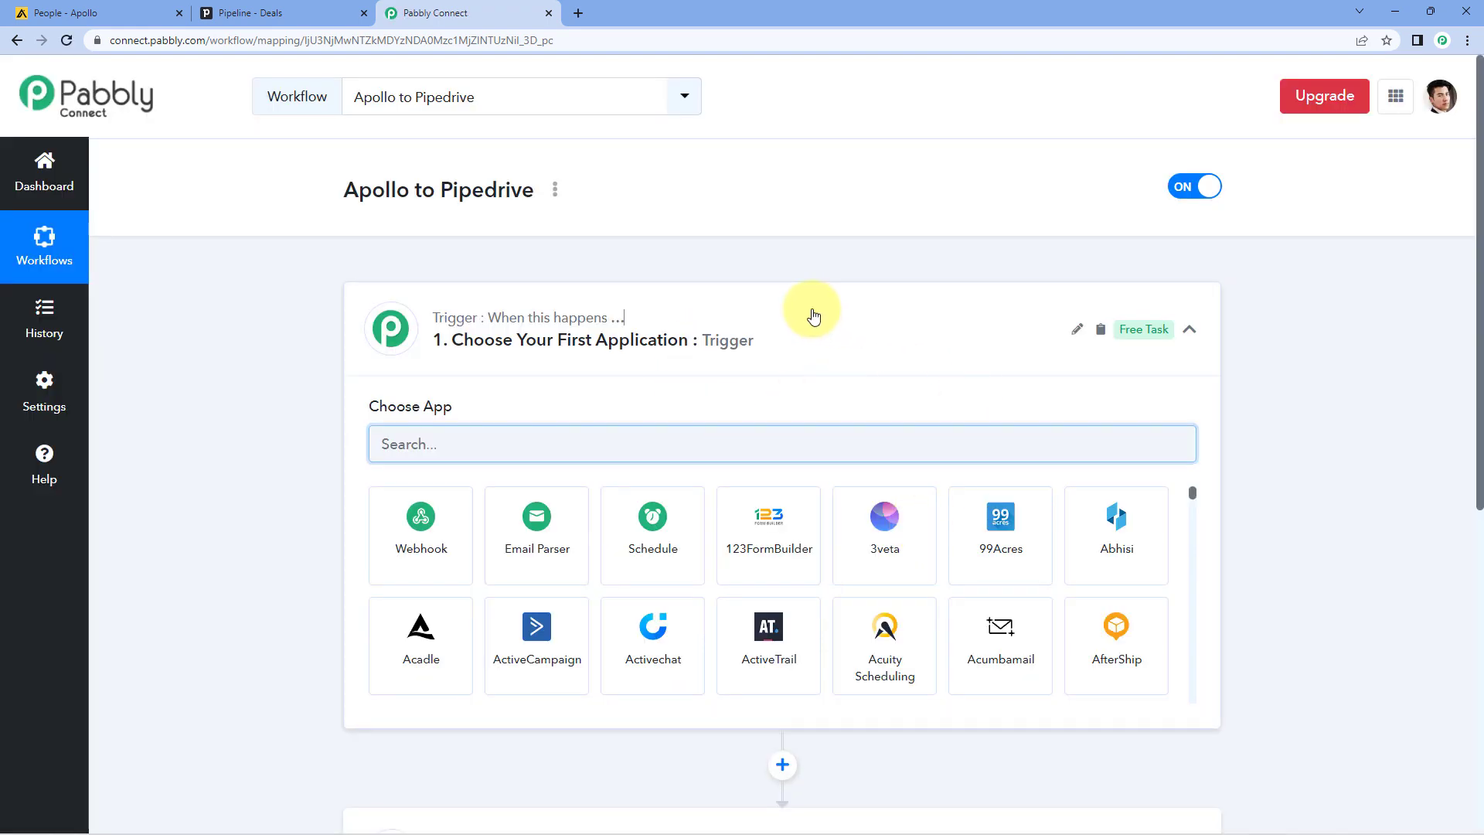
scroll(296, 334, "down", 1)
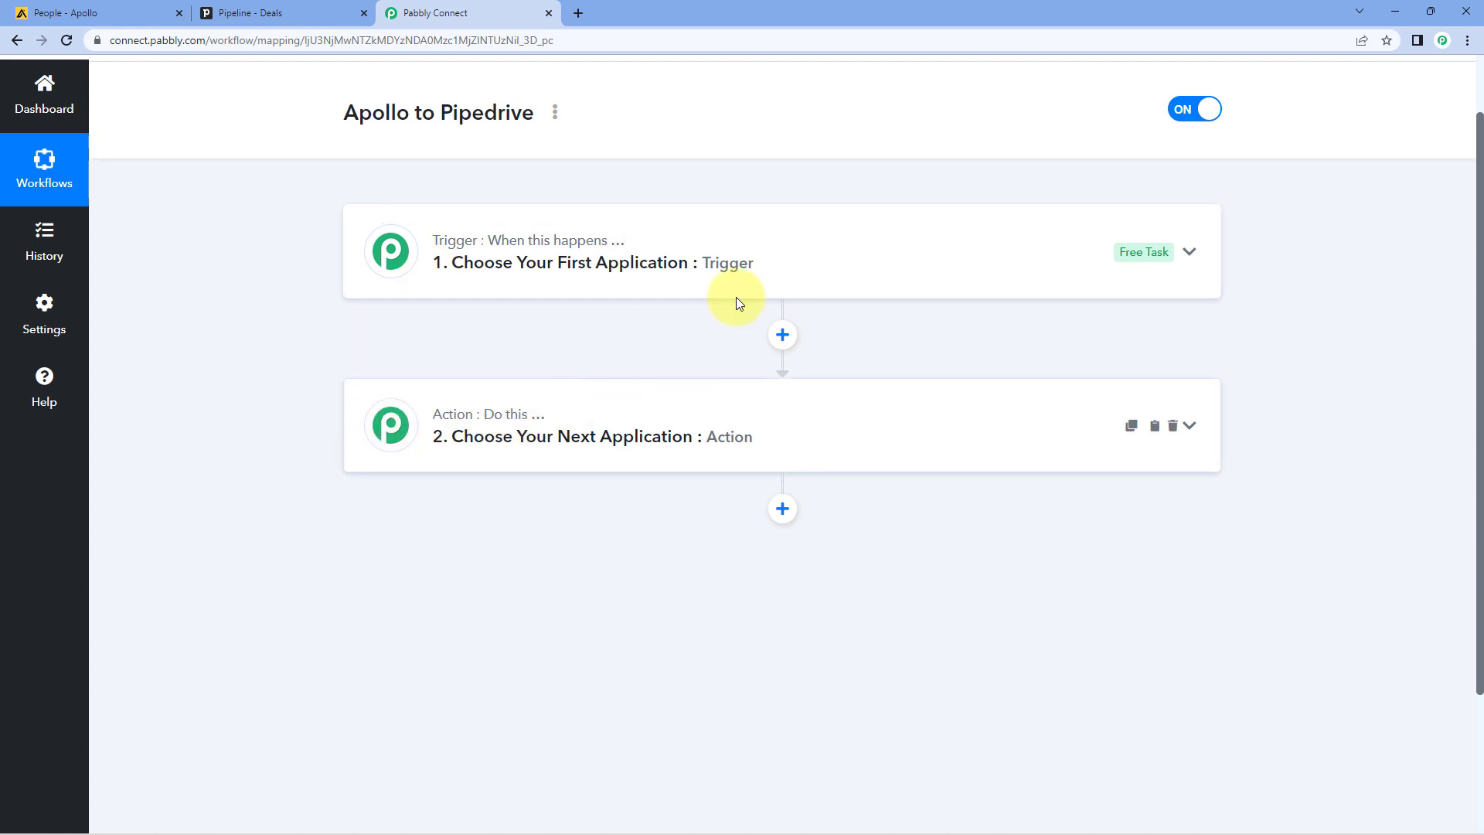
left_click(706, 239)
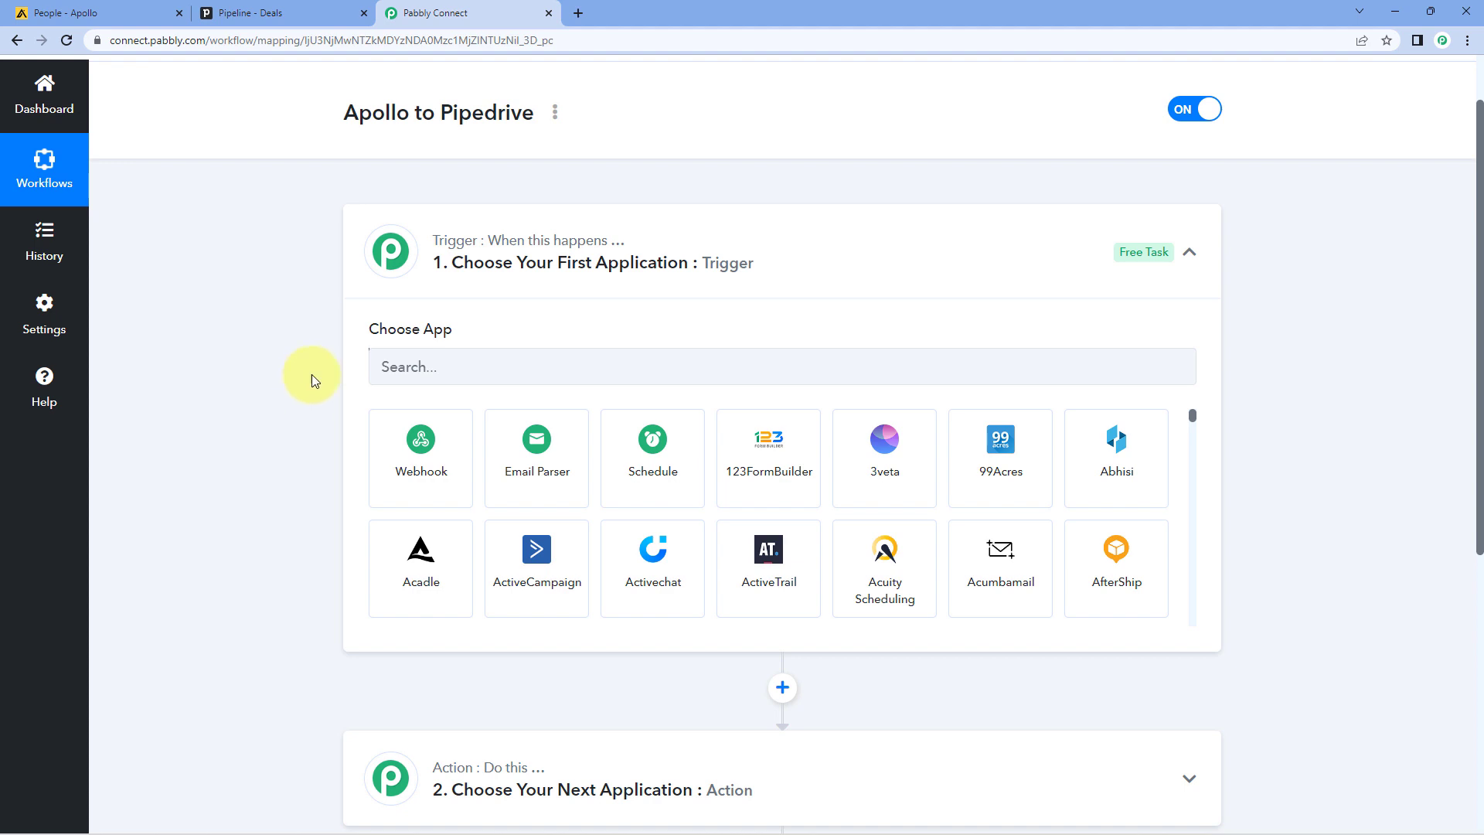
left_click(116, 11)
left_click(427, 9)
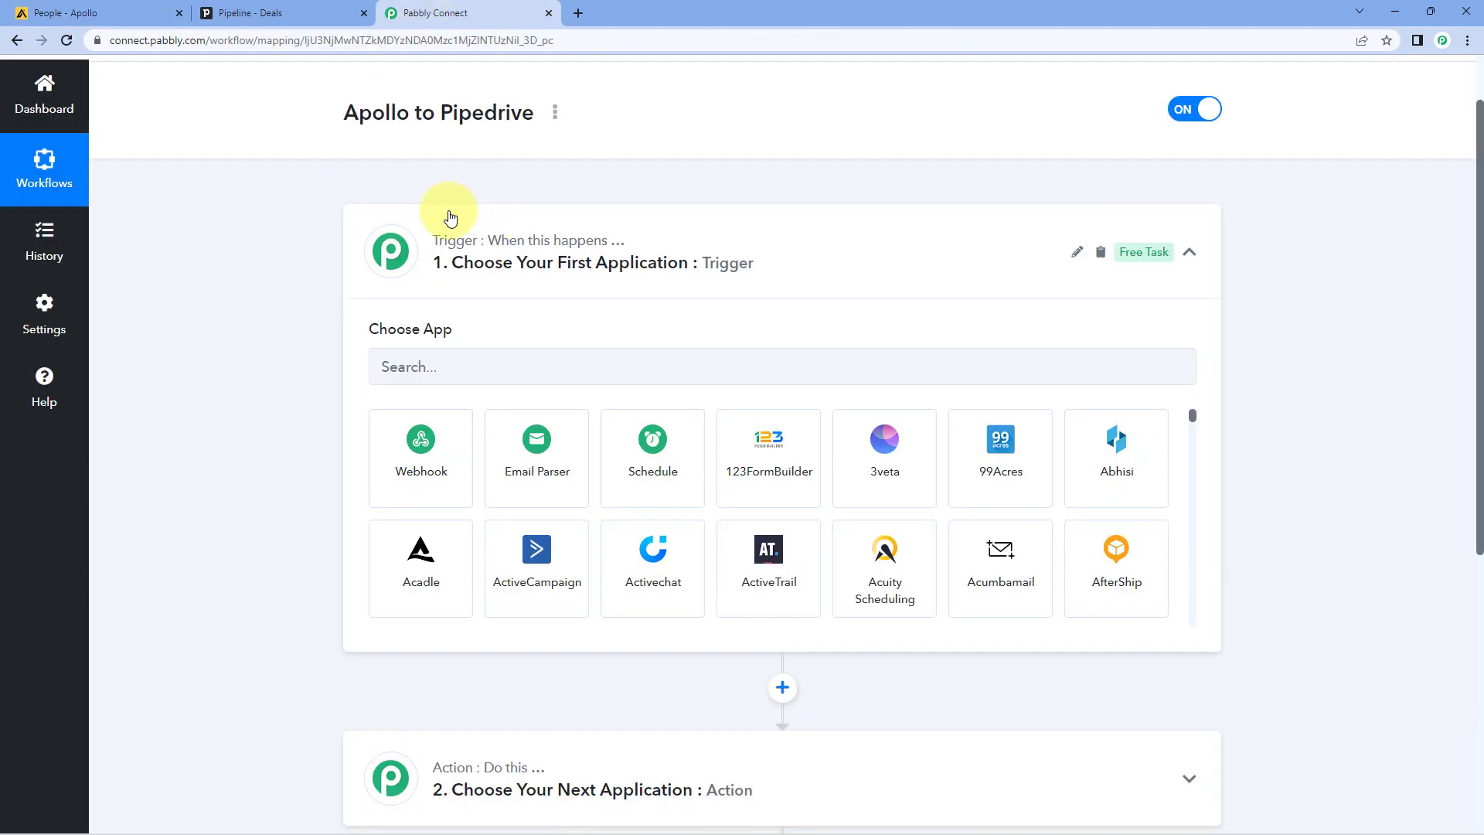
left_click(124, 13)
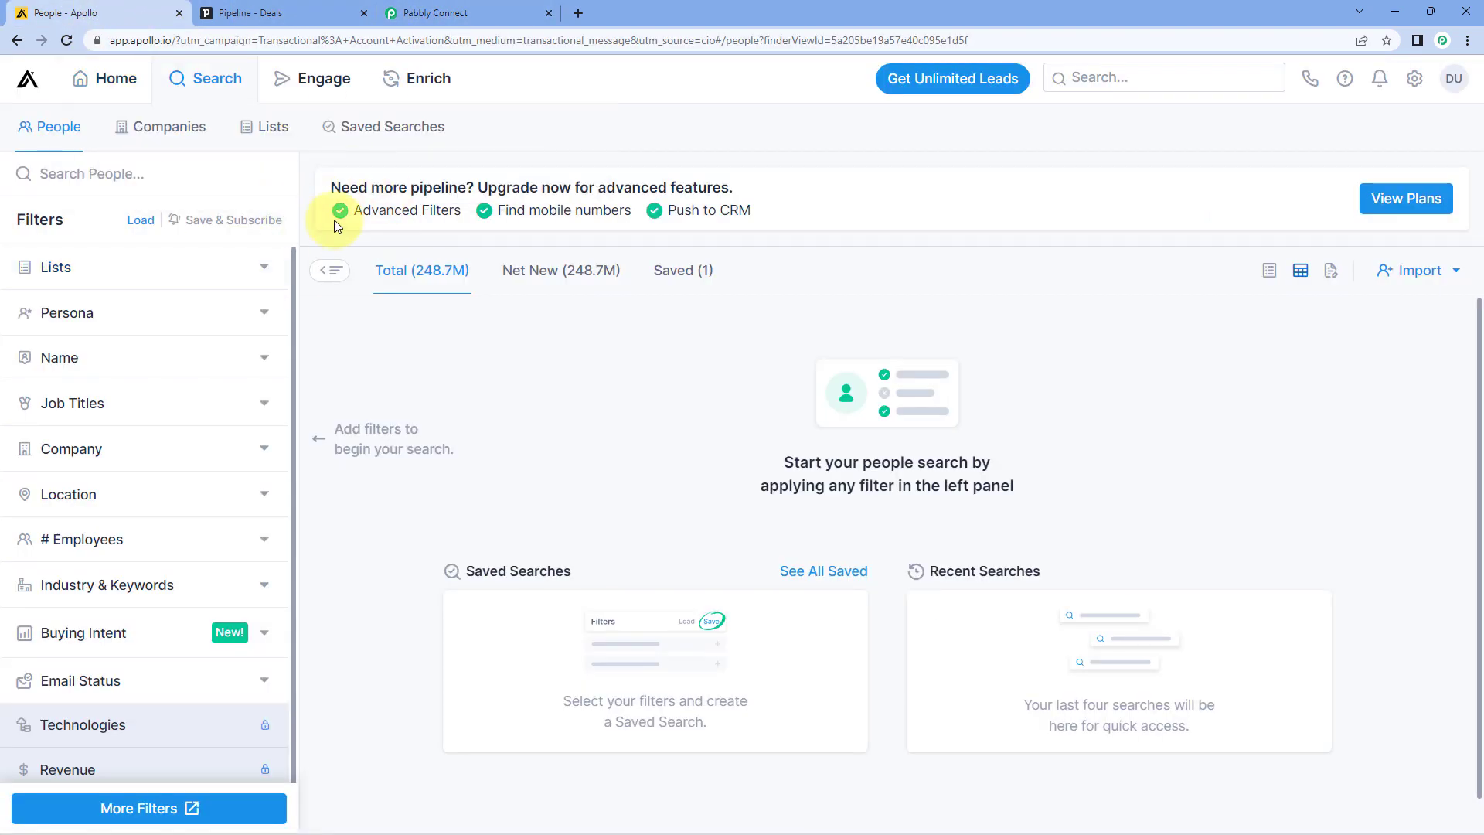
left_click(467, 23)
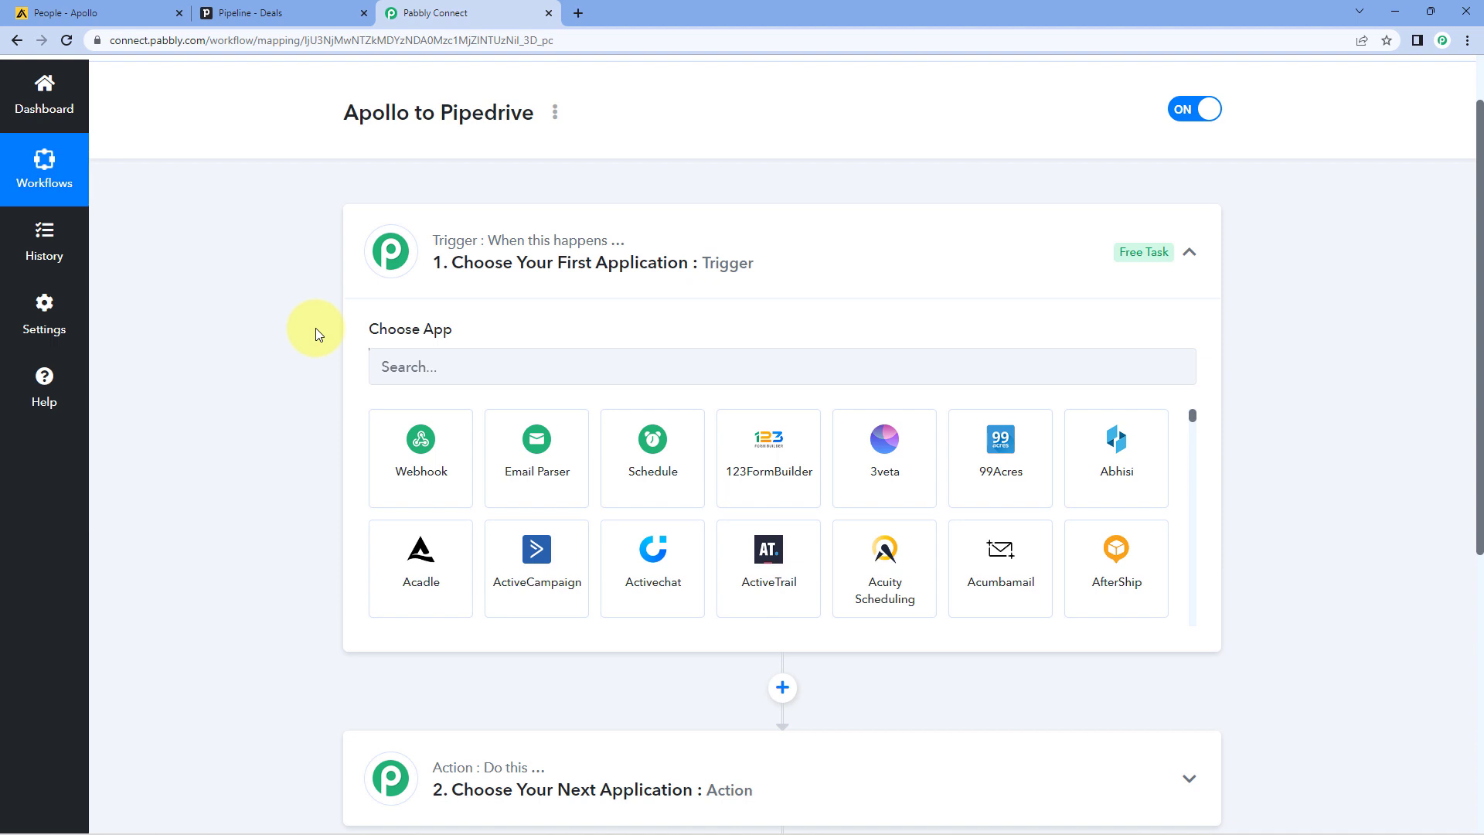
left_click(570, 240)
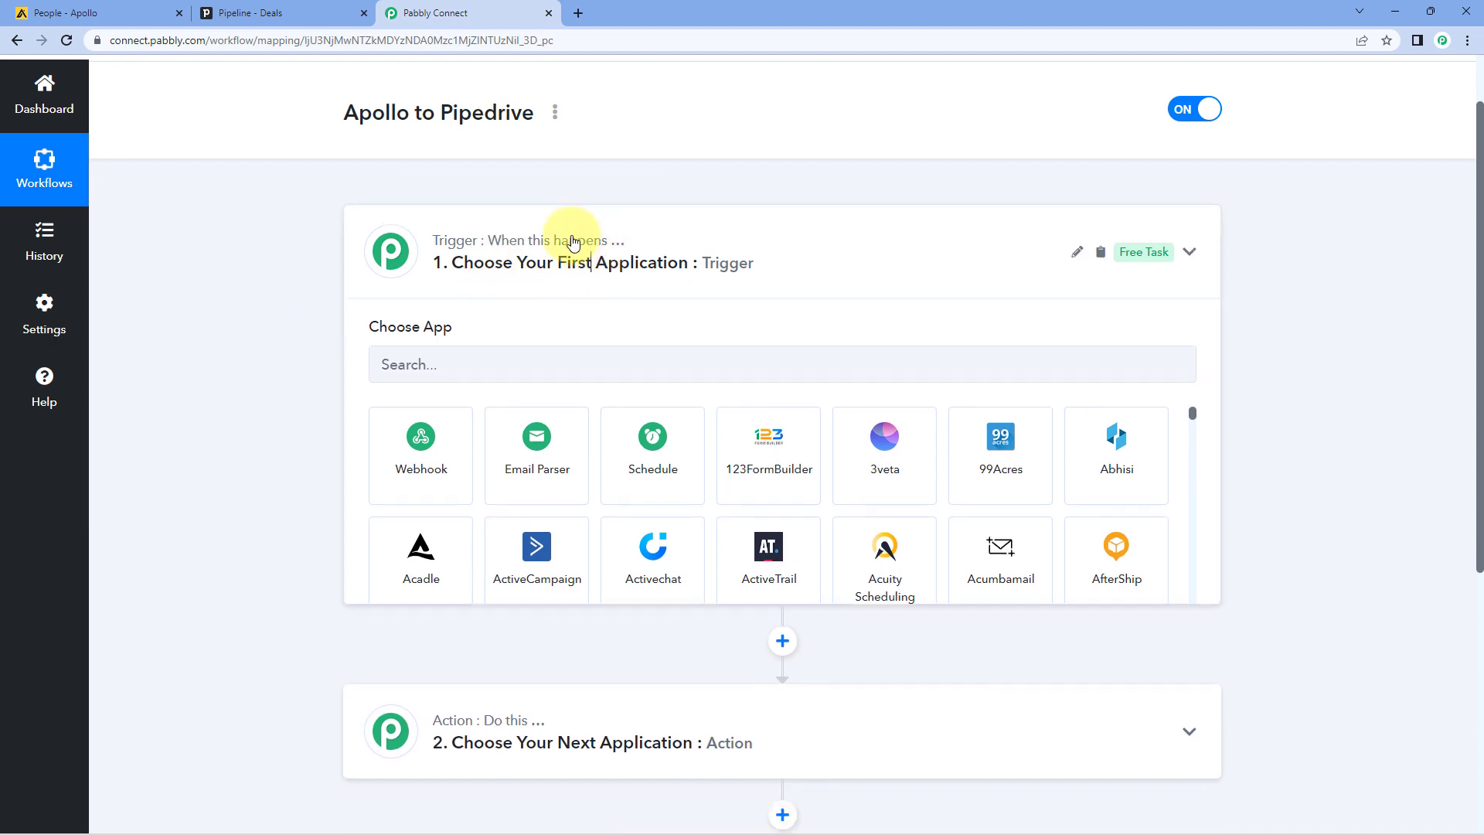
scroll(618, 316, "down", 2)
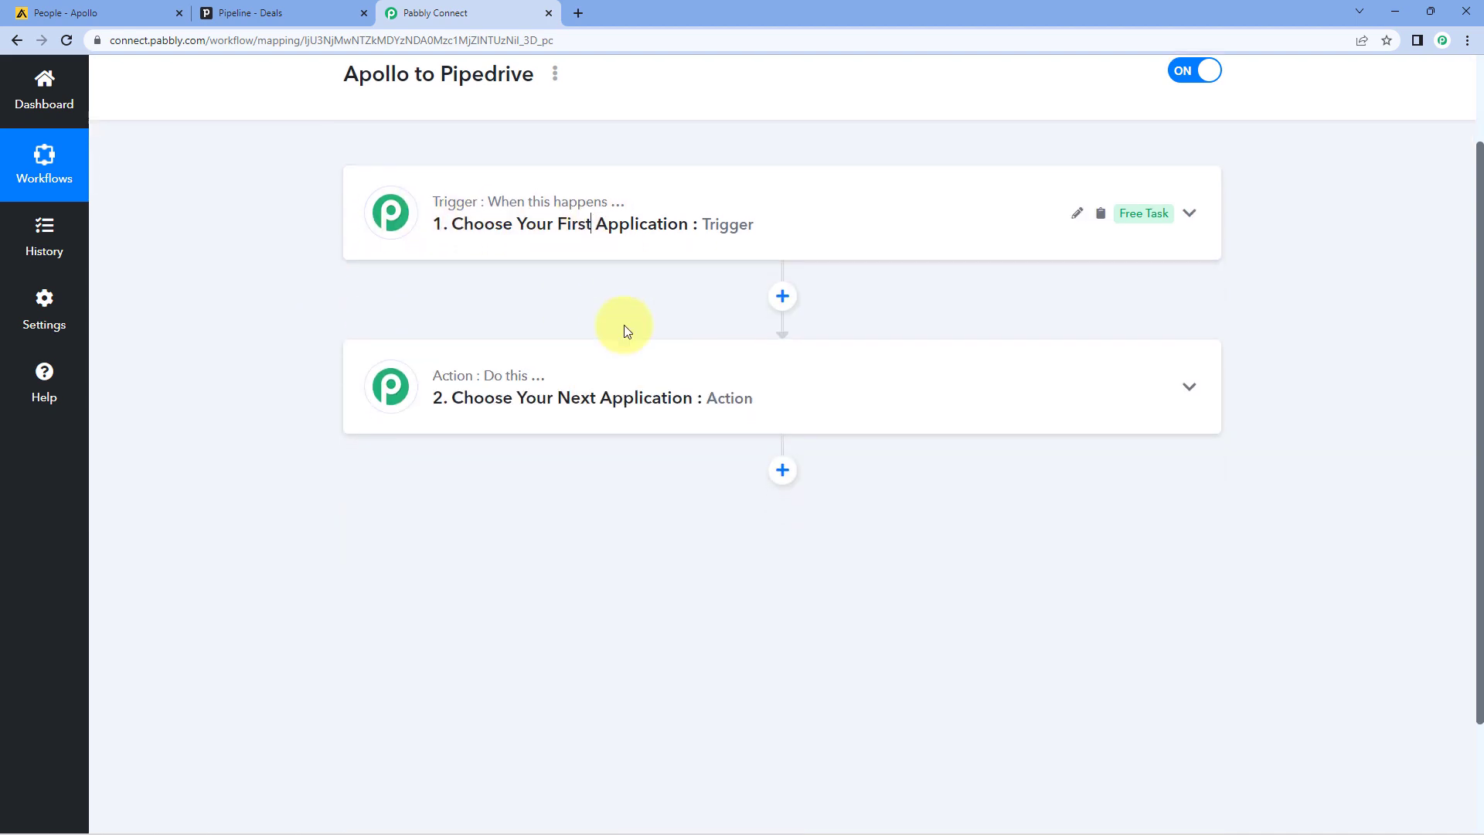
scroll(541, 240, "up", 1)
left_click(629, 184)
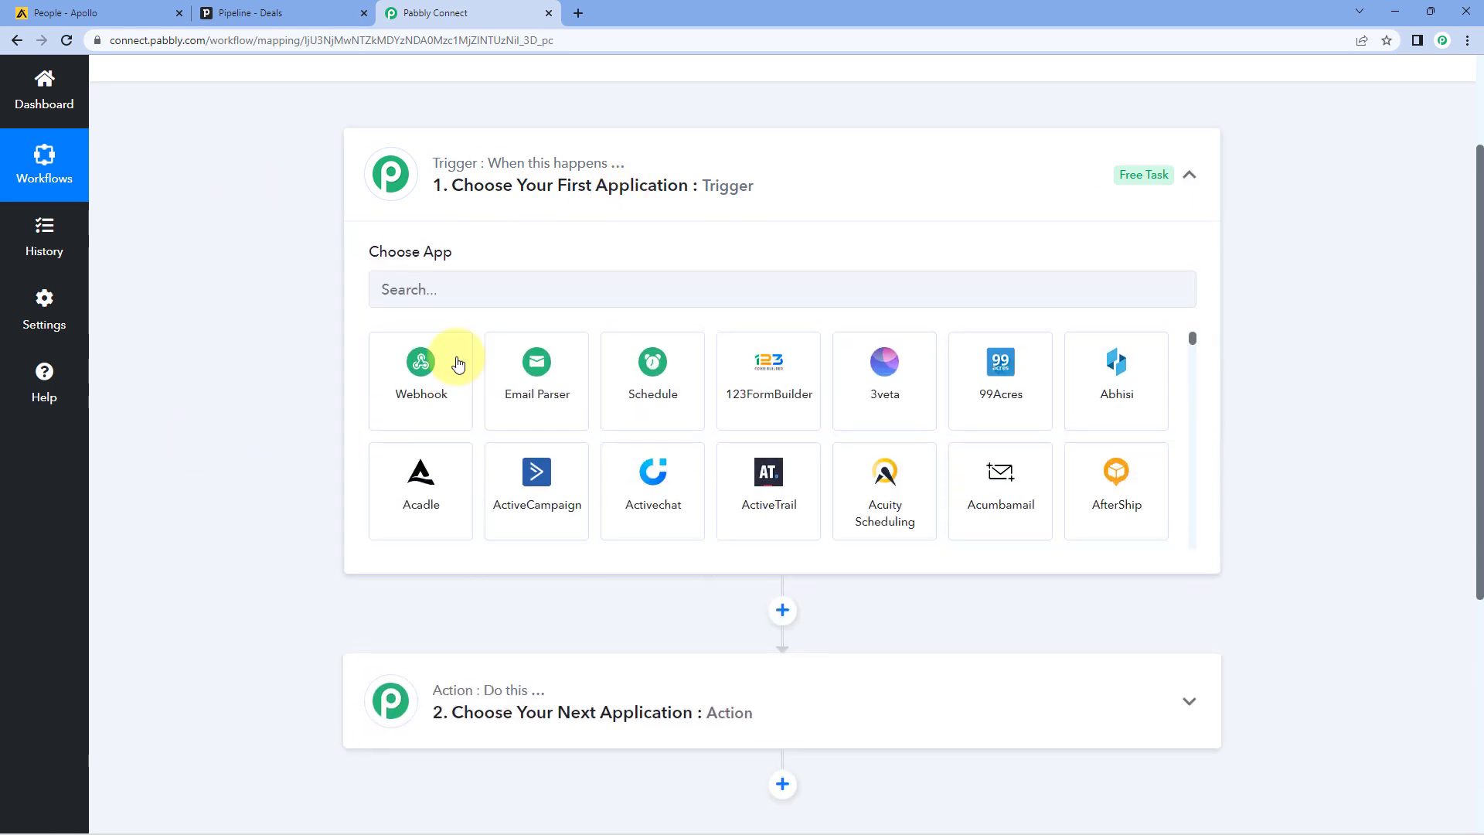
- Set the trigger to Apollo with the New Contact event and start connecting an account
left_click(432, 294)
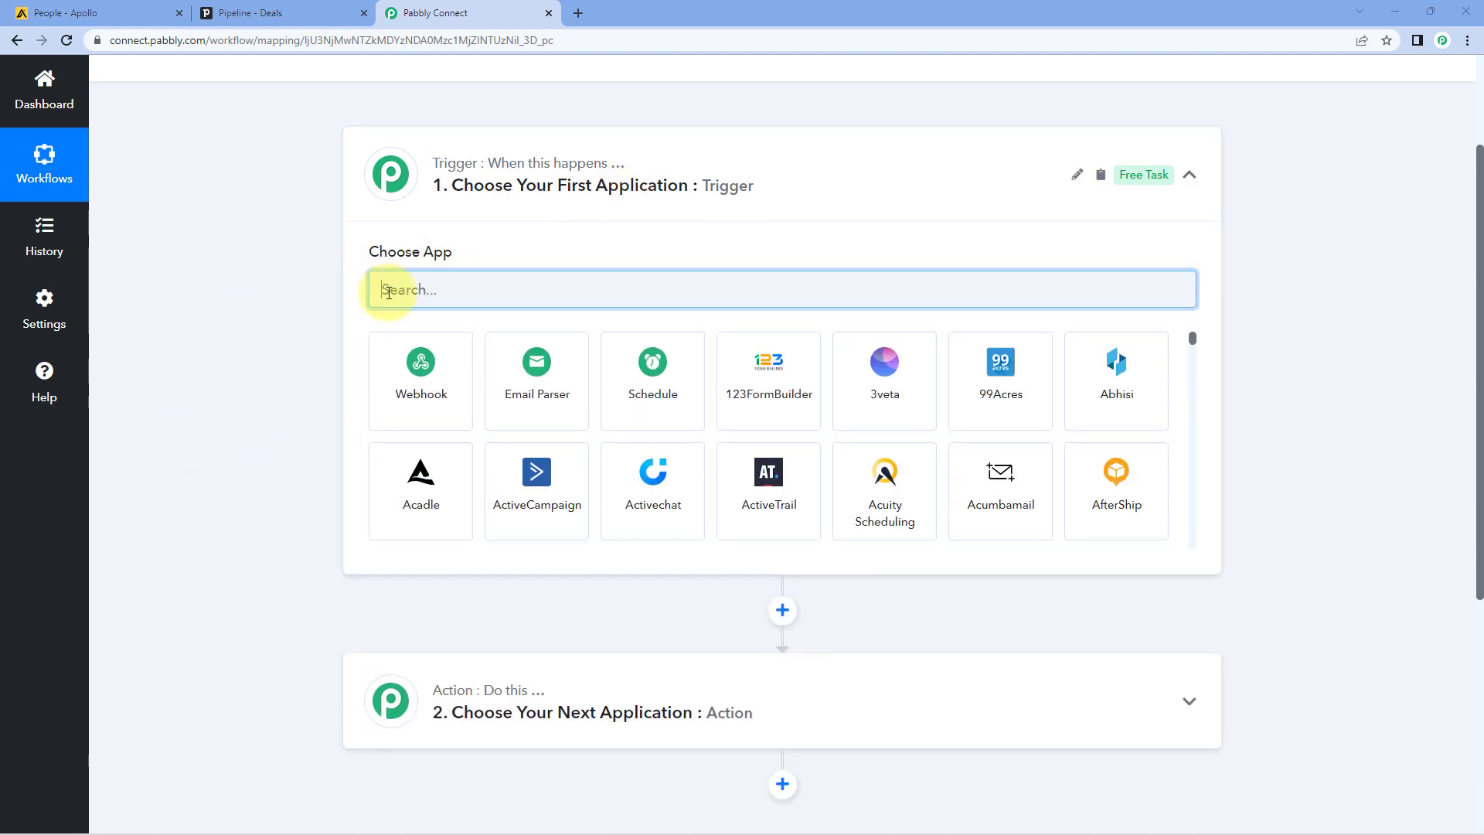
type("apollo")
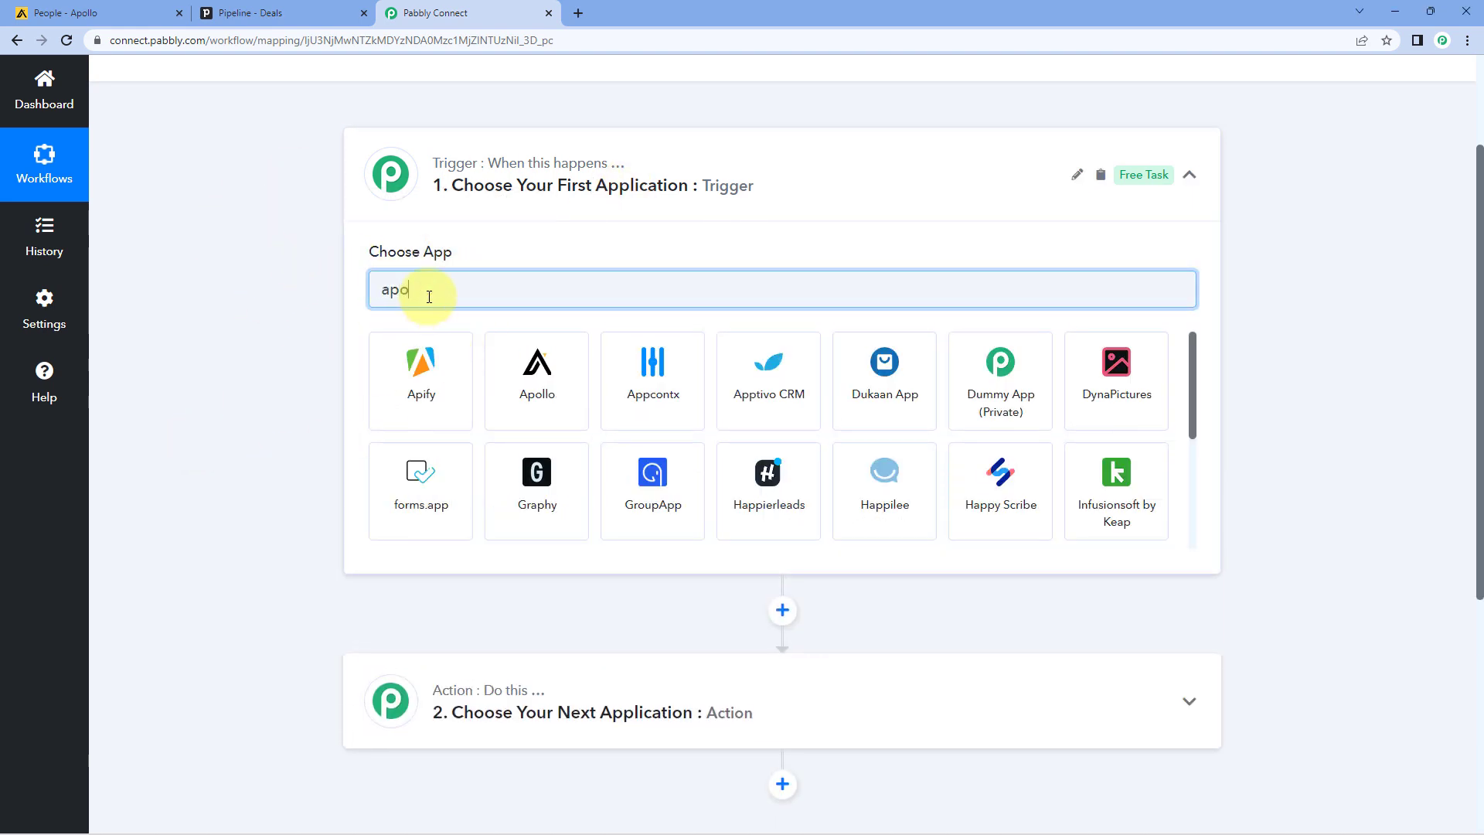
left_click(425, 349)
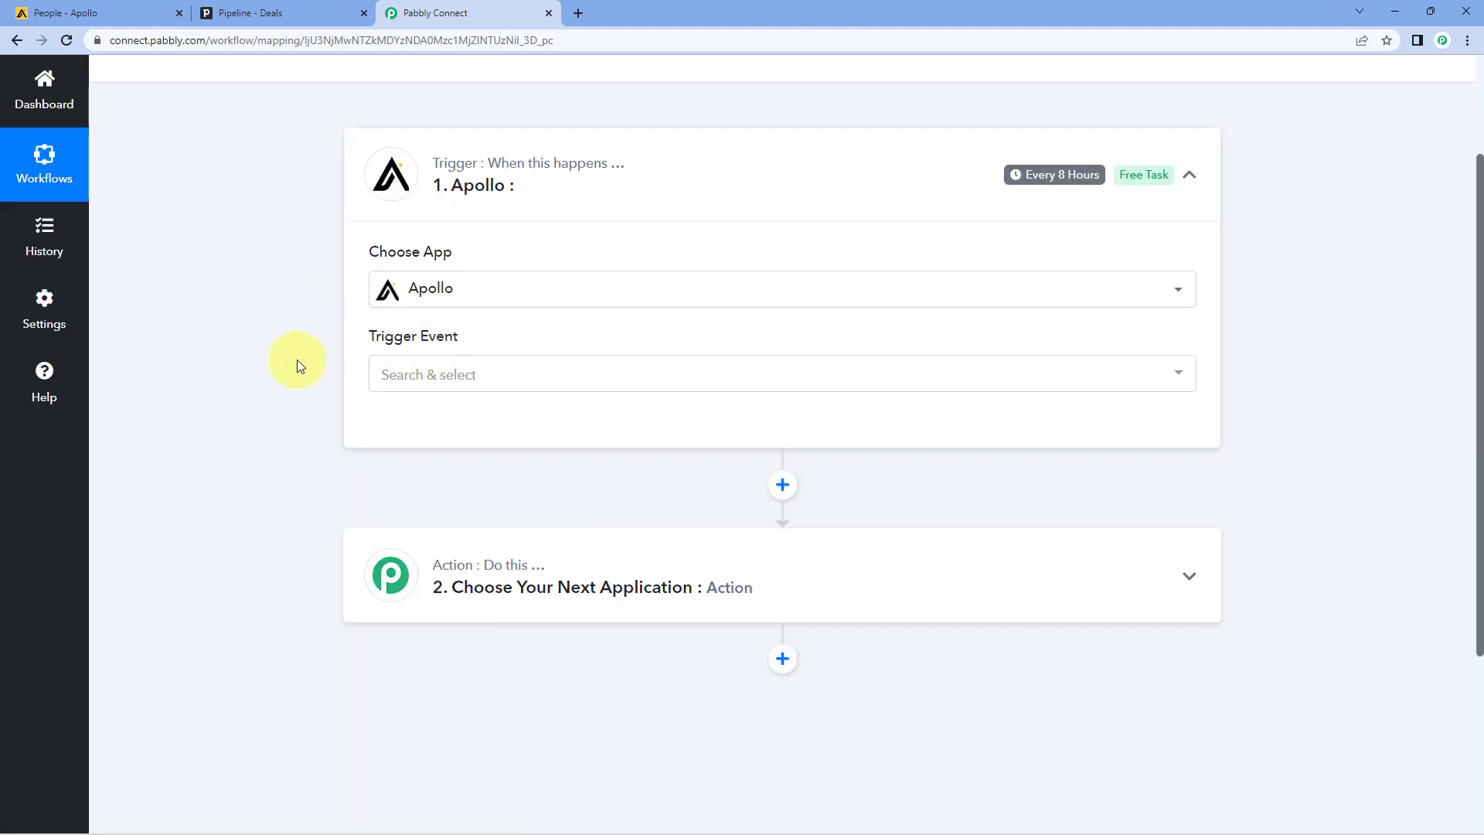
left_click(564, 373)
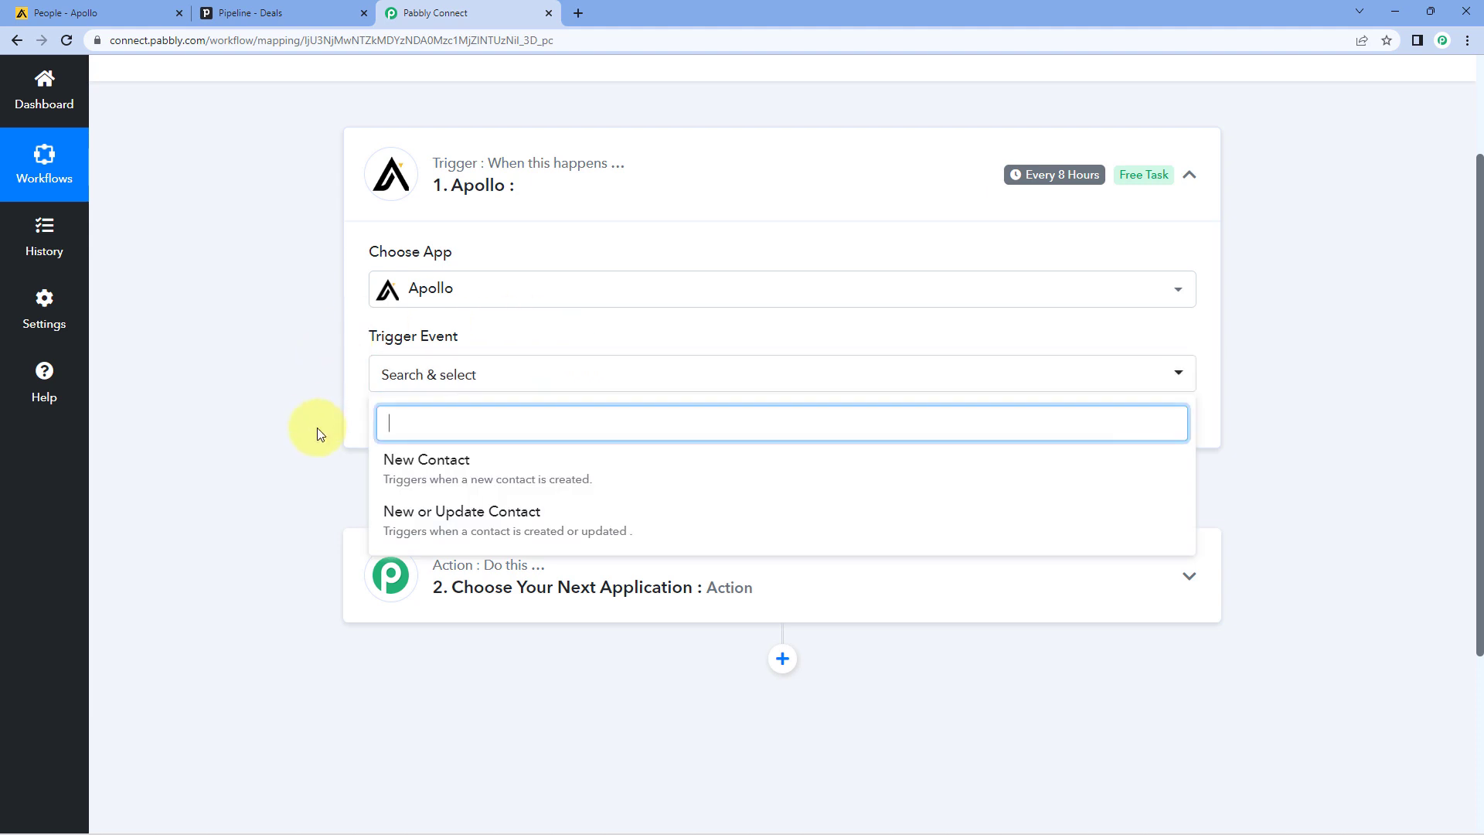
left_click(498, 458)
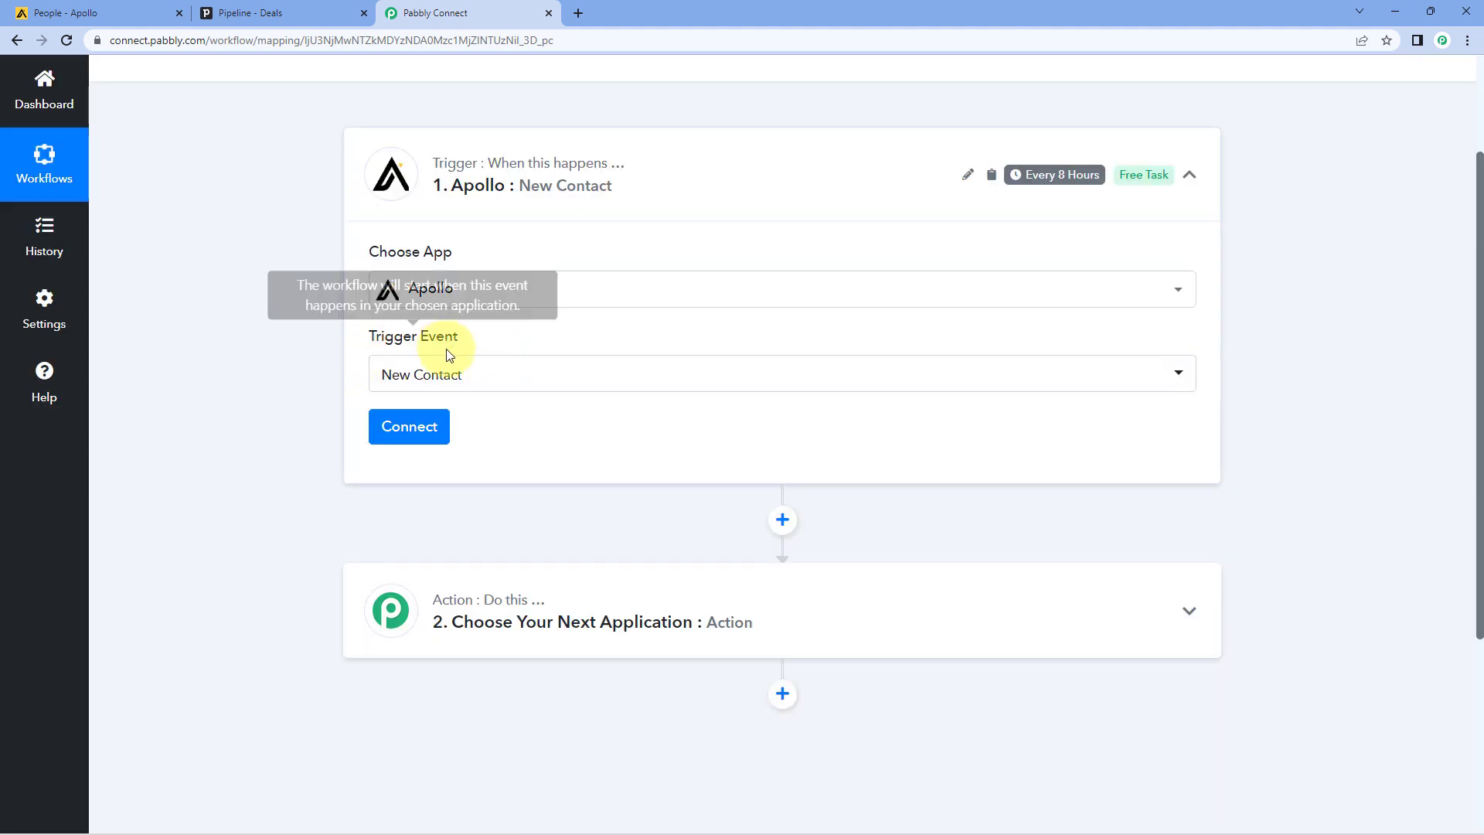
left_click(425, 439)
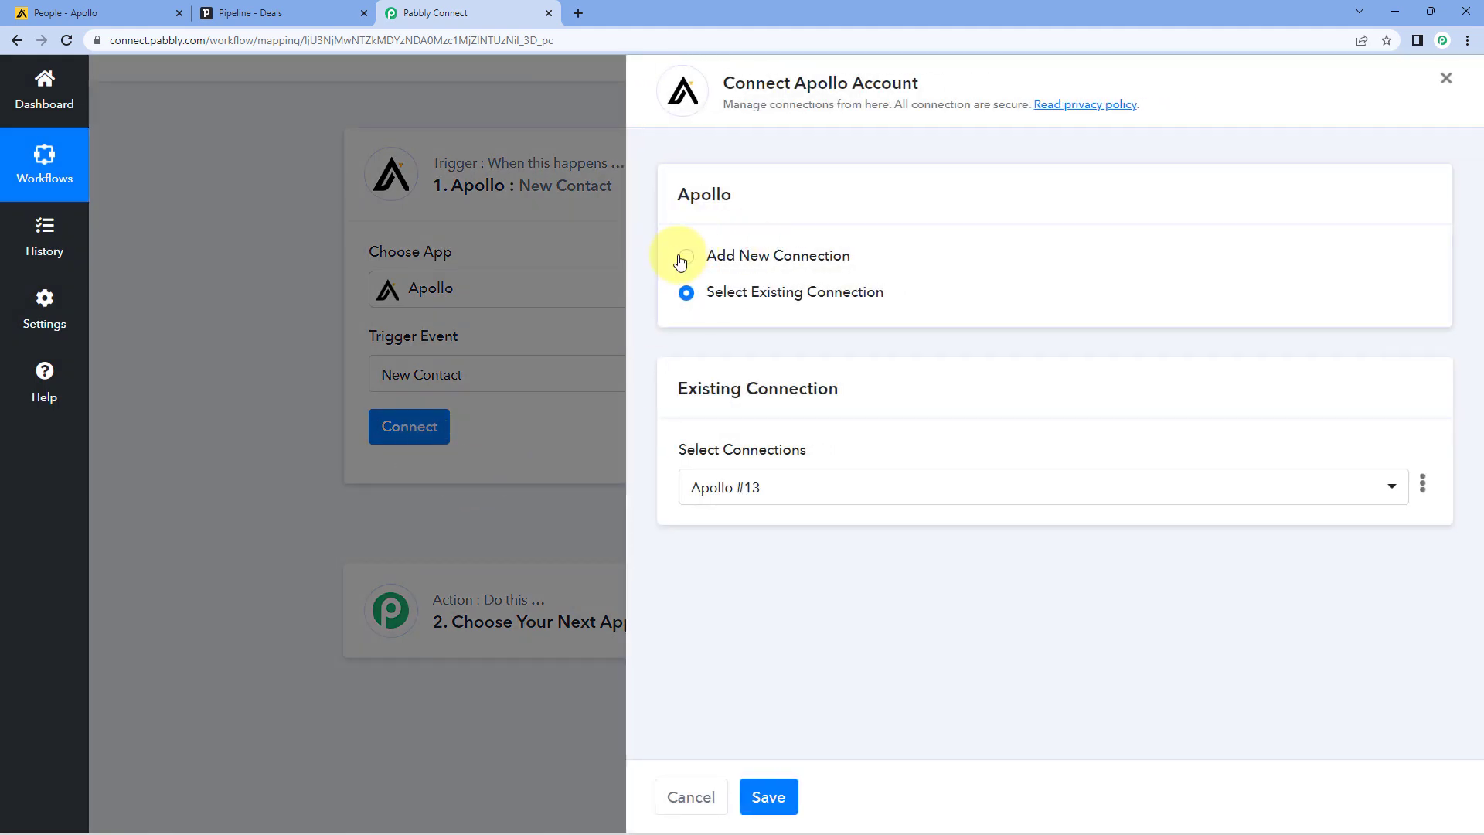
- Add a new Apollo connection and open Apollo's developer portal for an API key
left_click(684, 259)
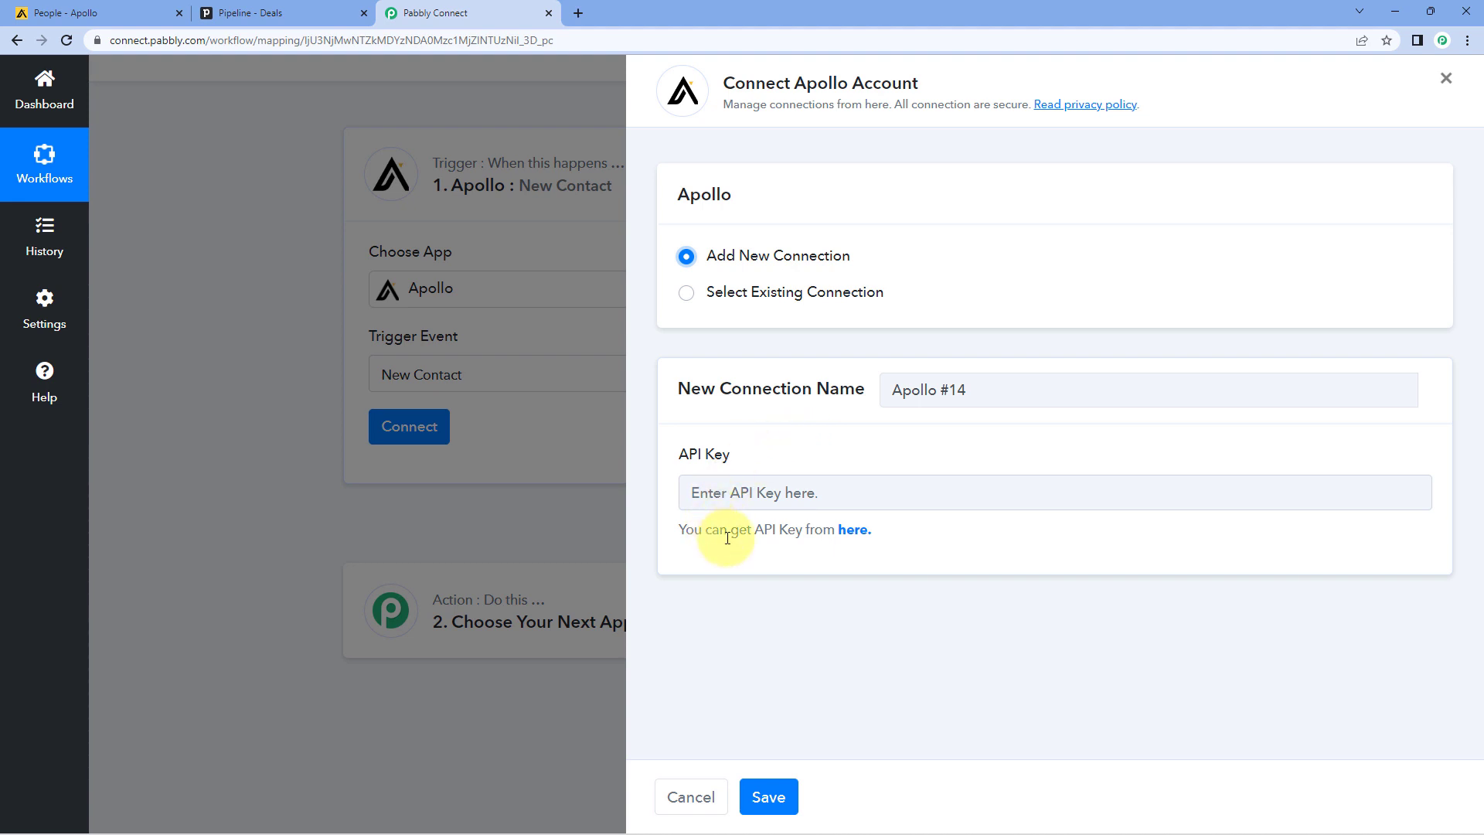
left_click(848, 533)
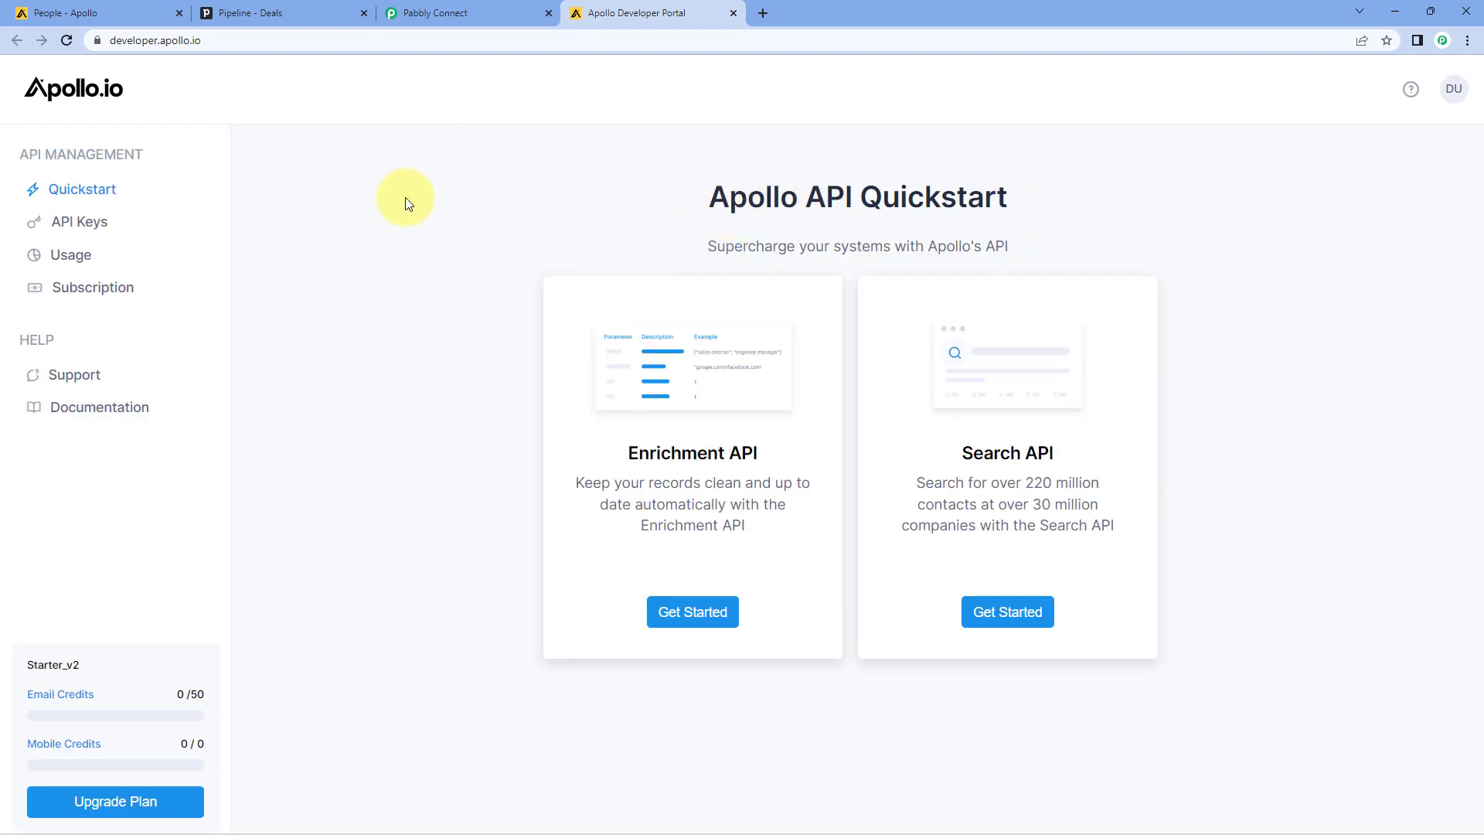
- Go to the developer portal's API Keys page and start a new API key
left_click(78, 229)
left_click(130, 13)
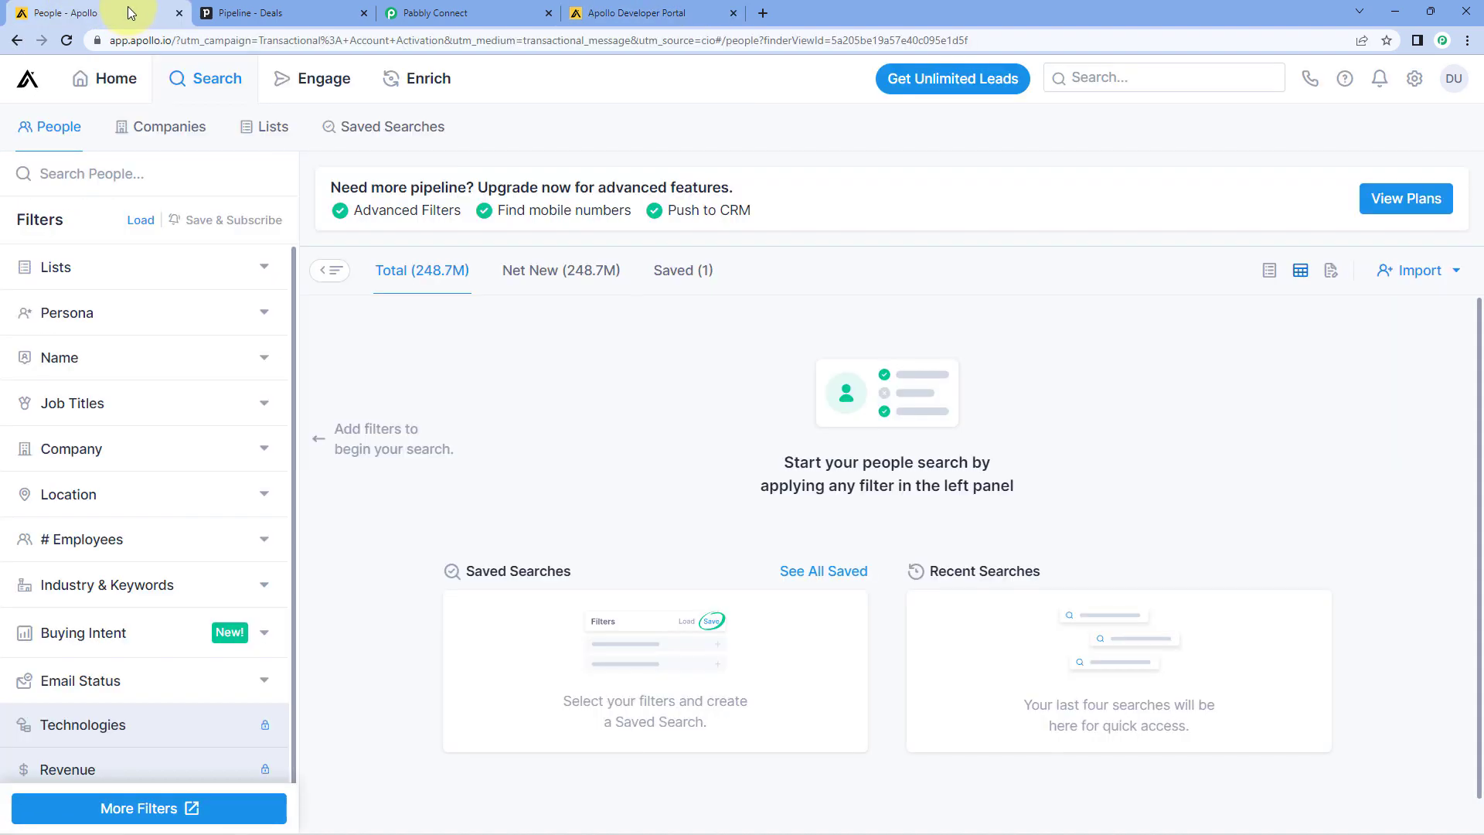
left_click(609, 10)
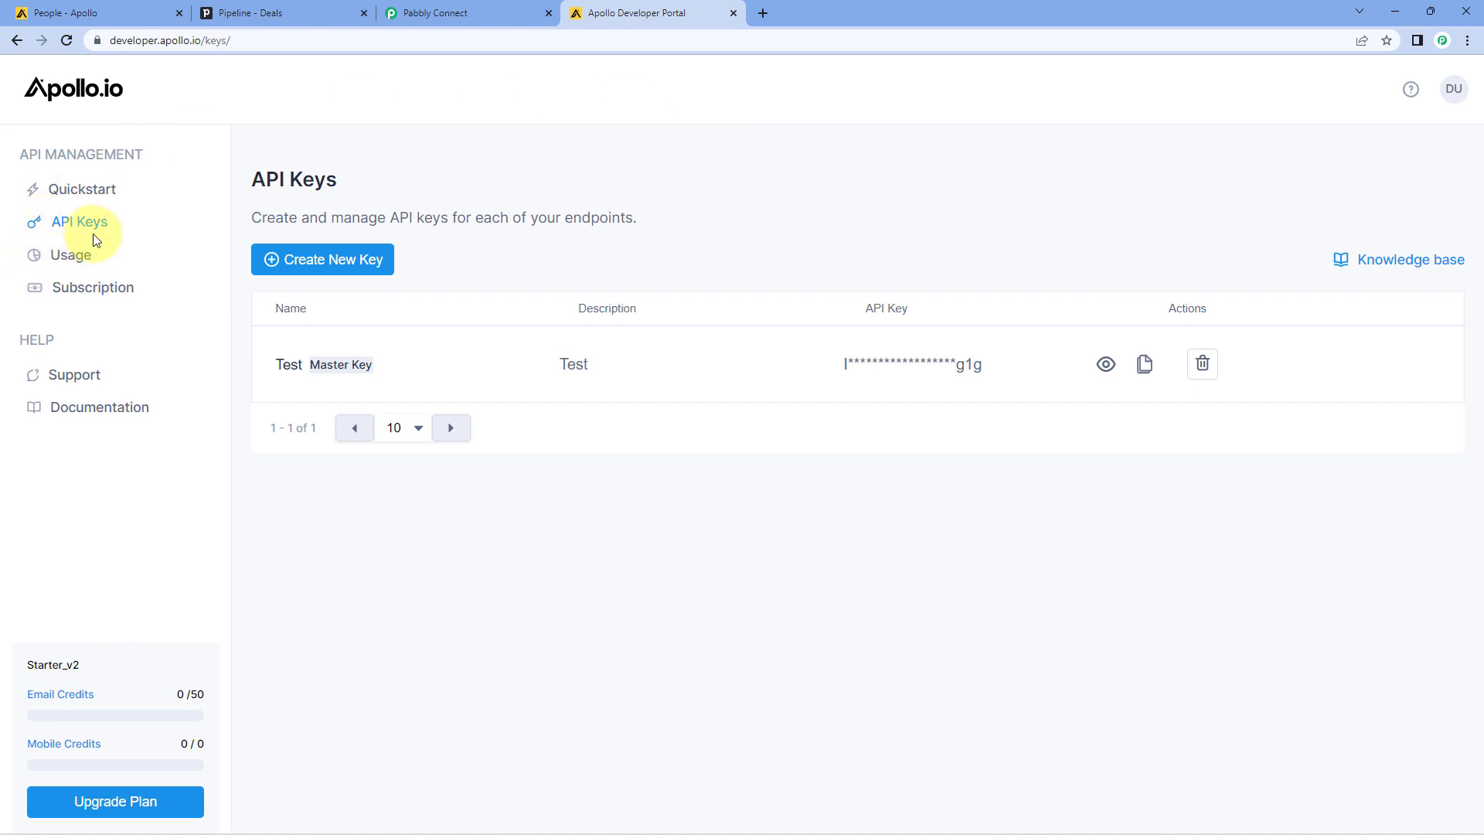
left_click(328, 262)
- Name the new API key 'PabCon' with the description 'We are testing.'
left_click(483, 323)
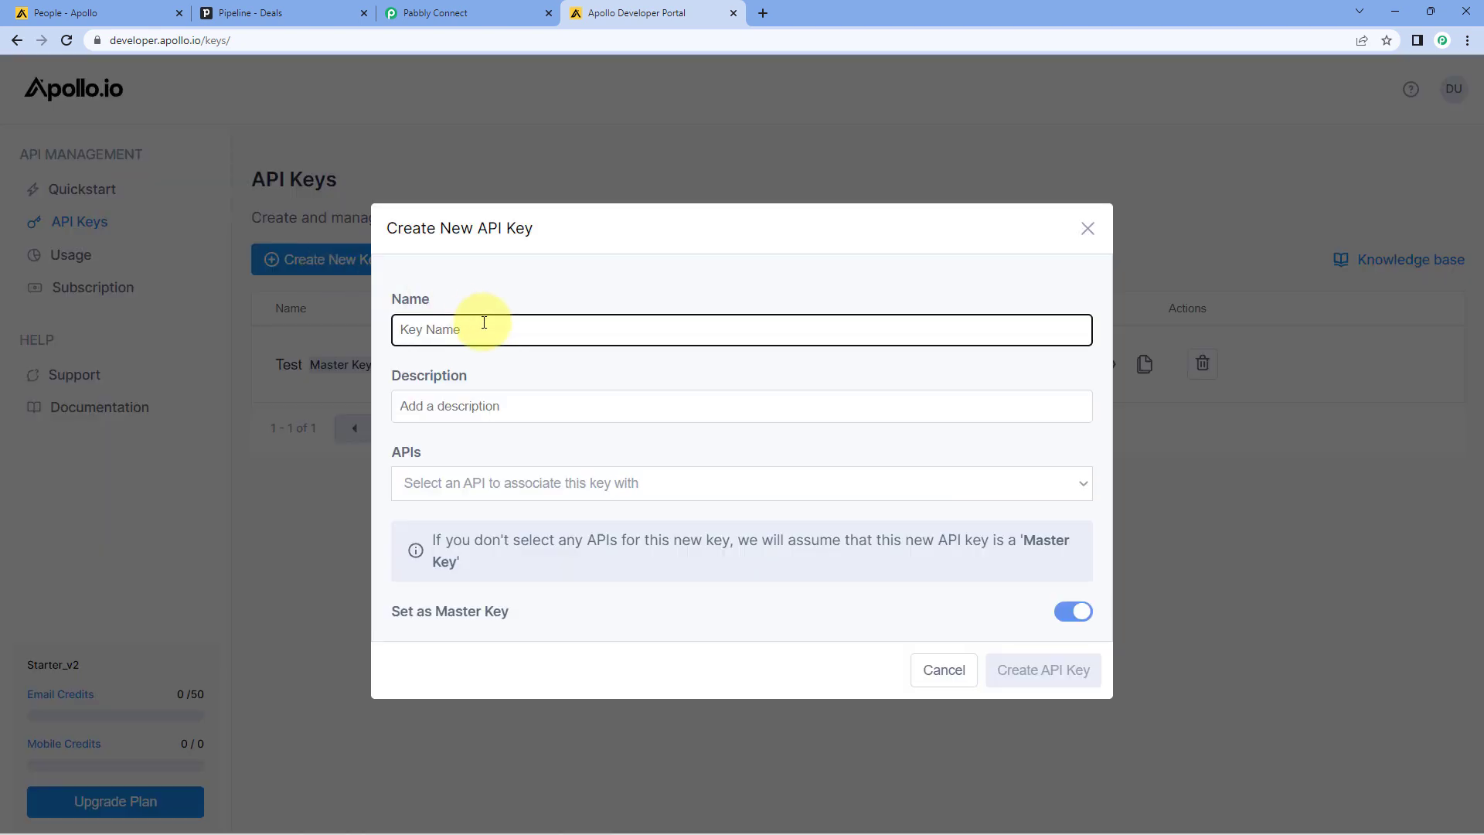
type("pabCon")
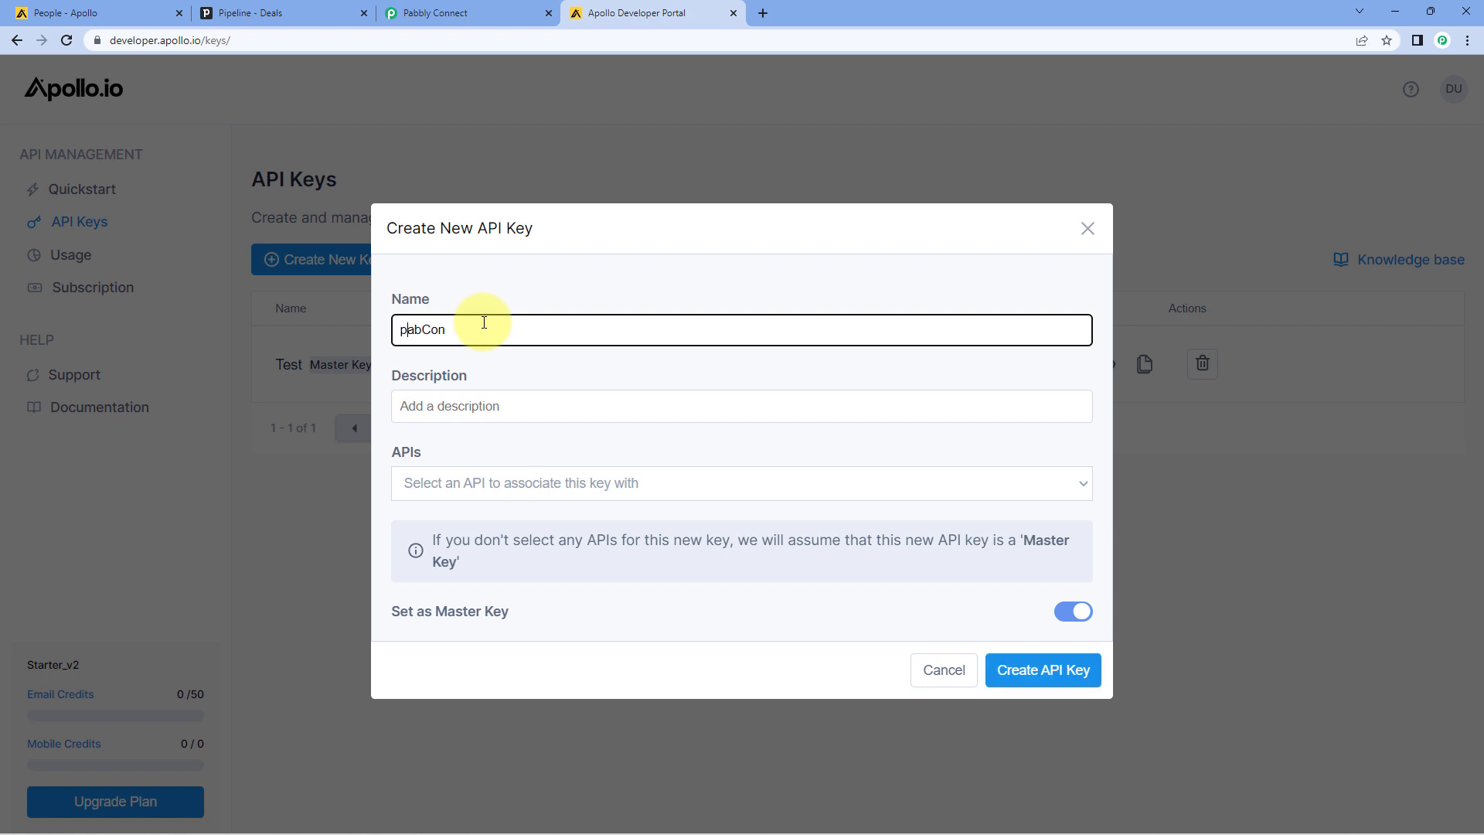
key("BackSpace")
type("P")
left_click(475, 409)
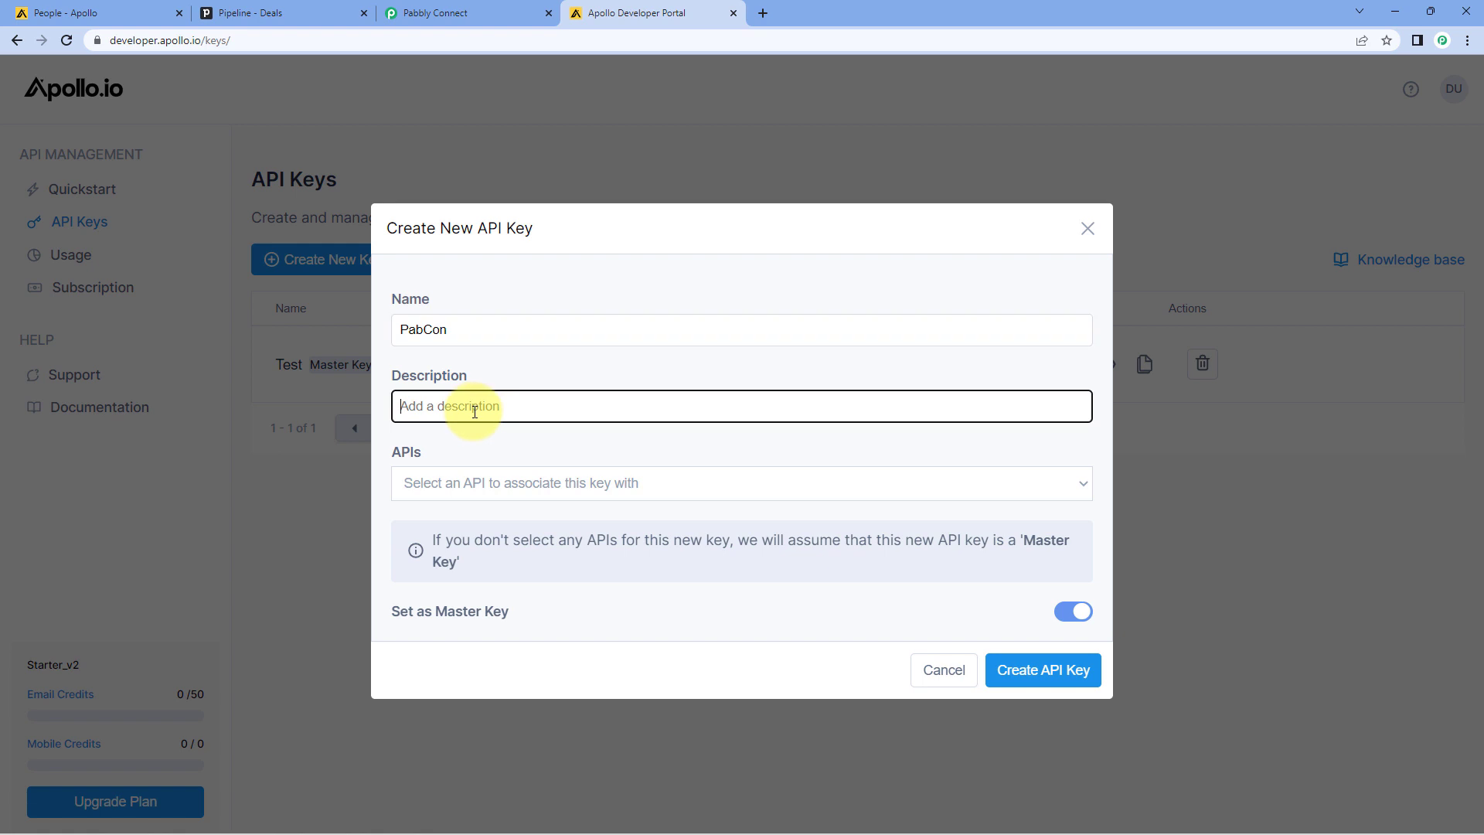
type("We are testing.")
- Allow contacts/create access, keep it as a master key, and create the key
left_click(442, 482)
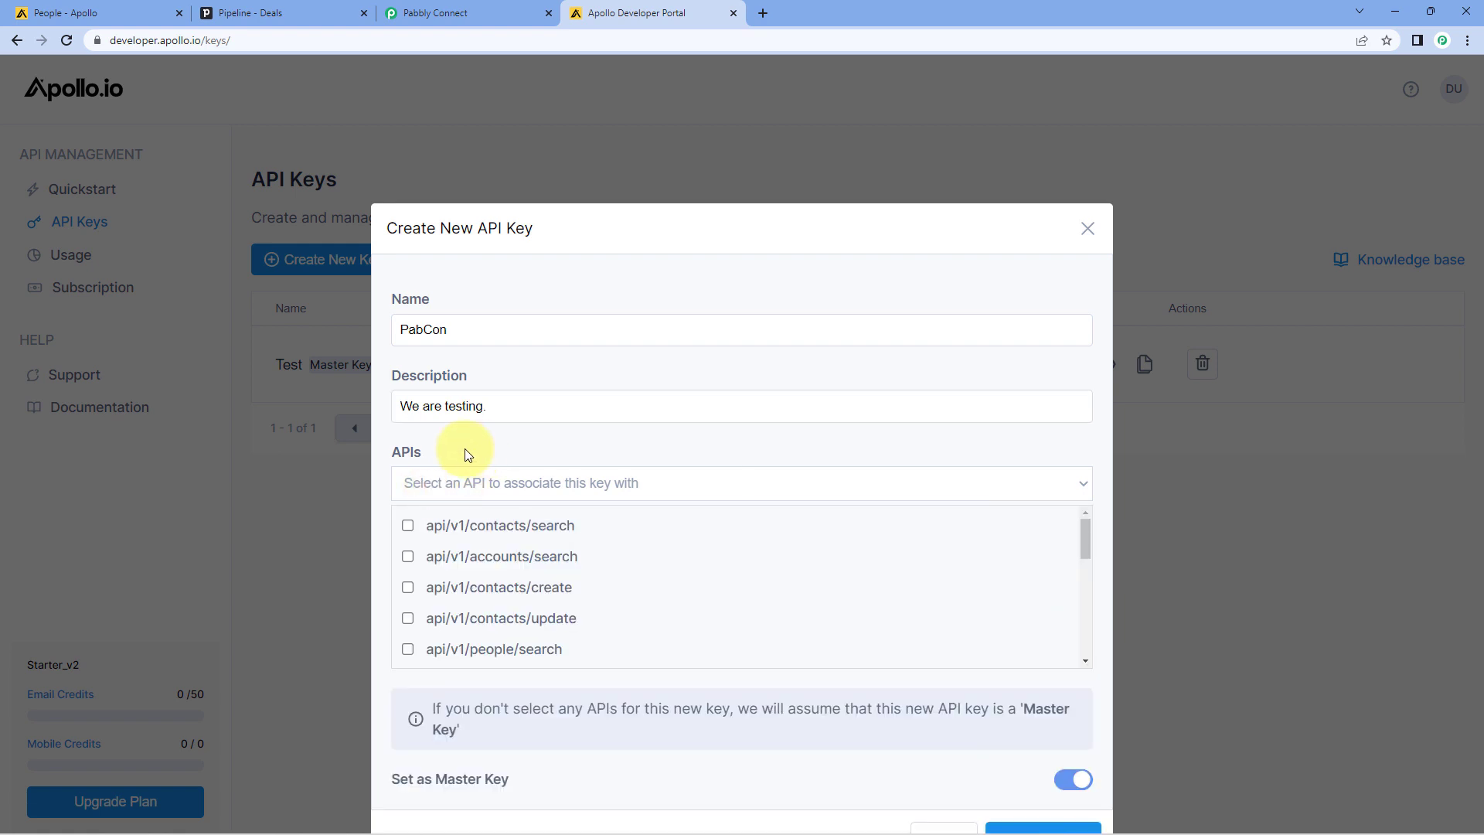
scroll(541, 541, "down", 3)
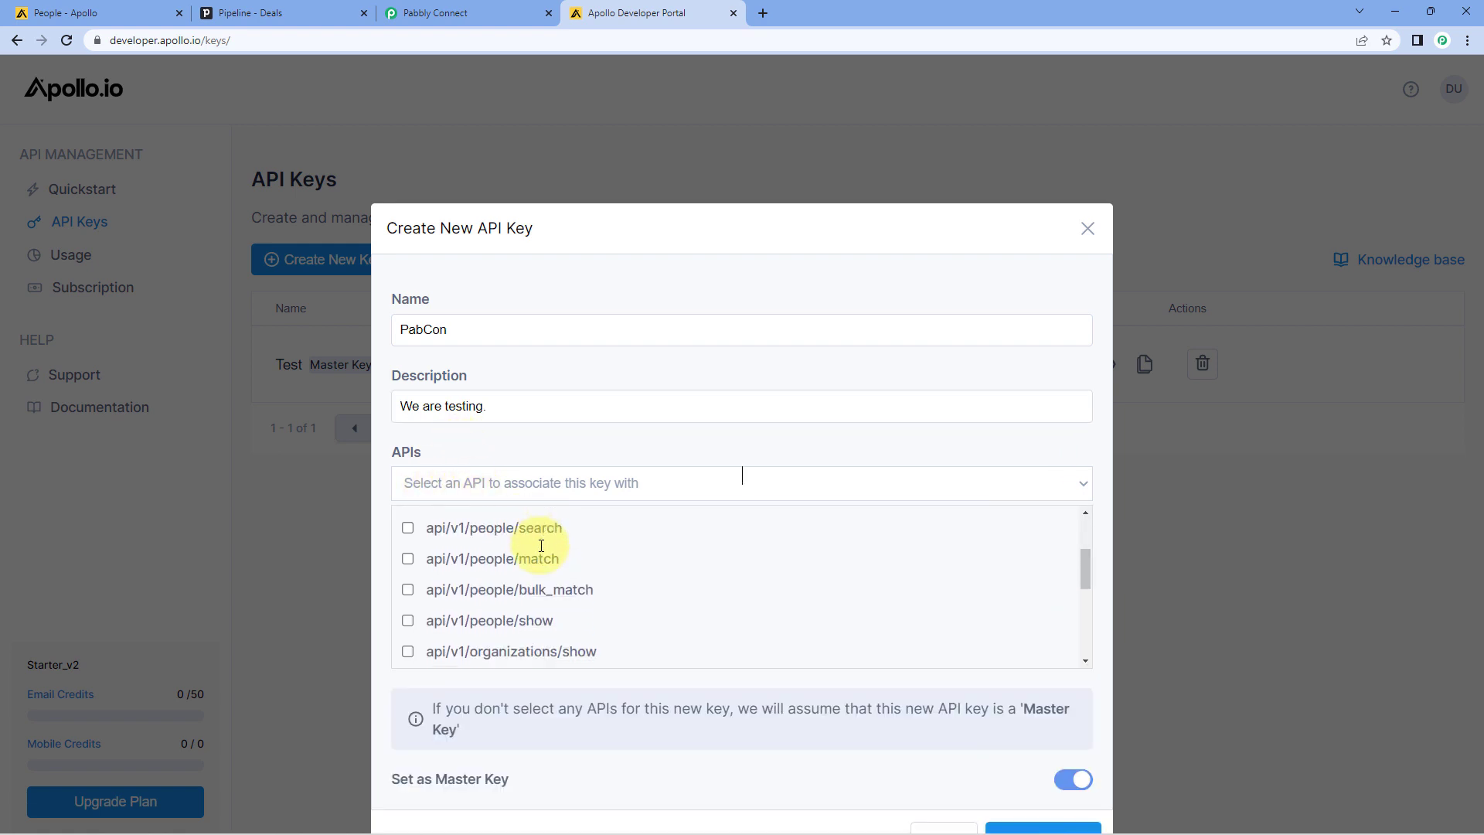
scroll(541, 546, "down", 3)
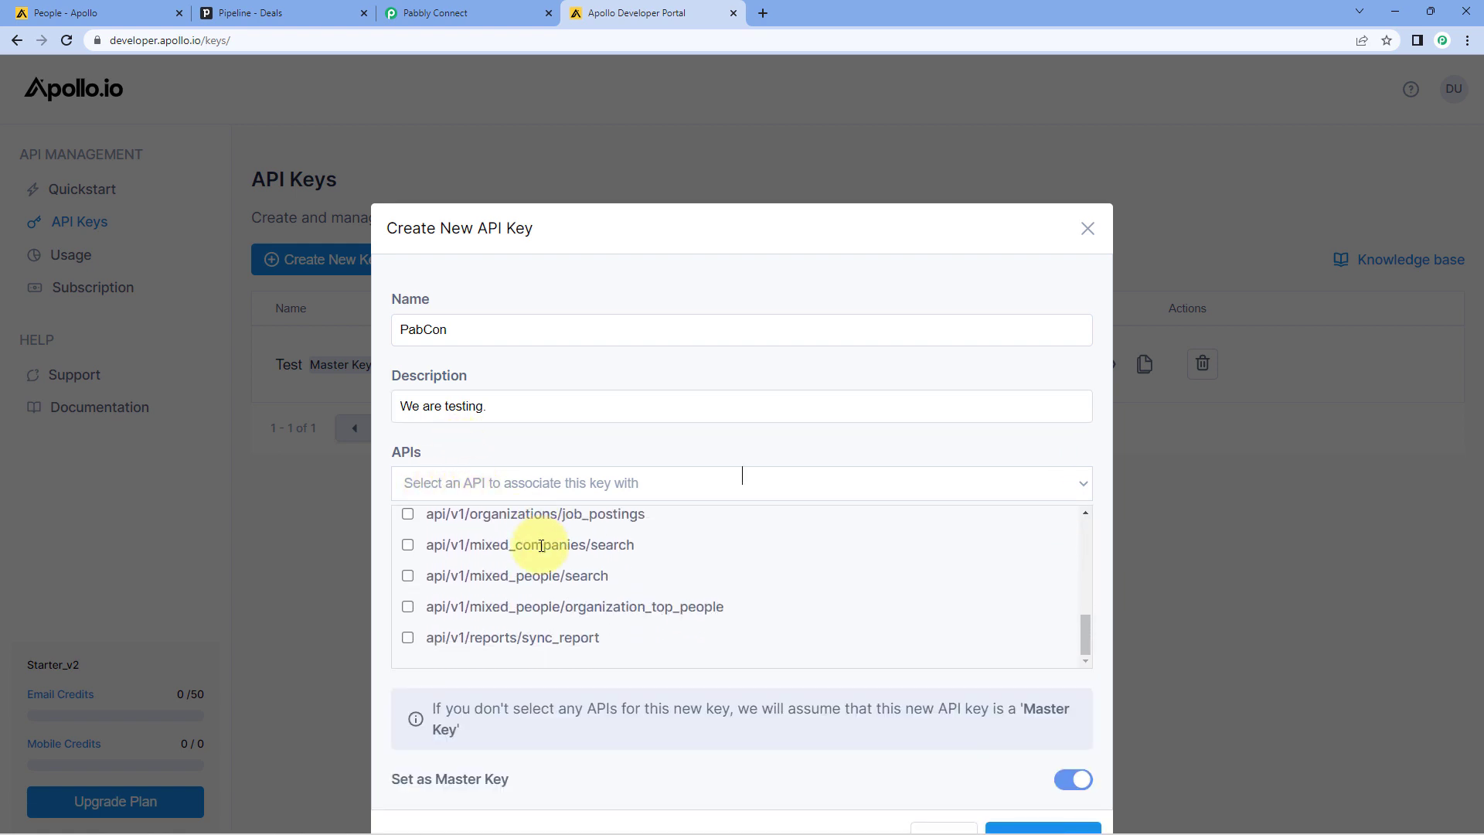
scroll(541, 545, "up", 6)
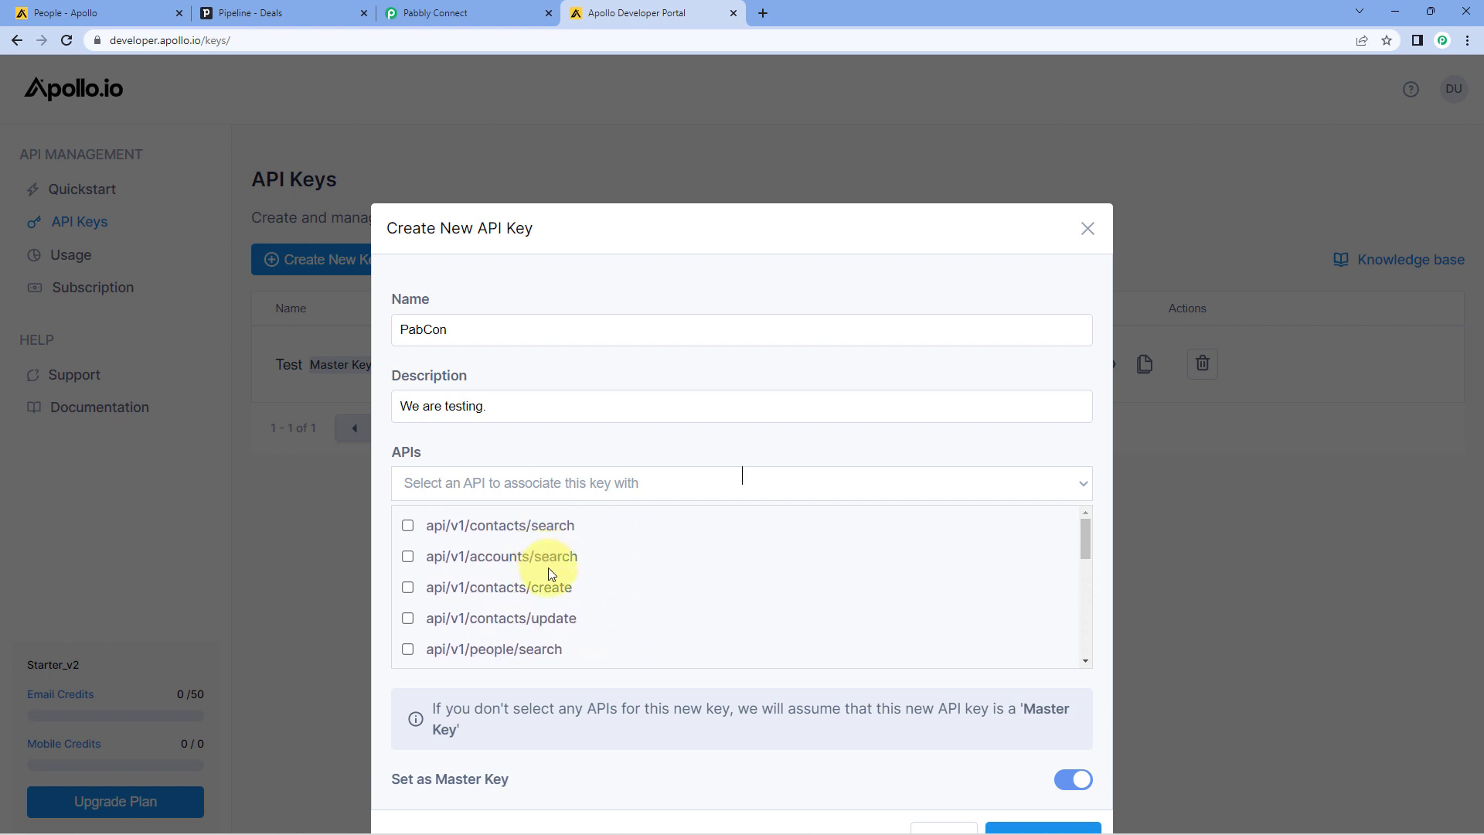
left_click(410, 592)
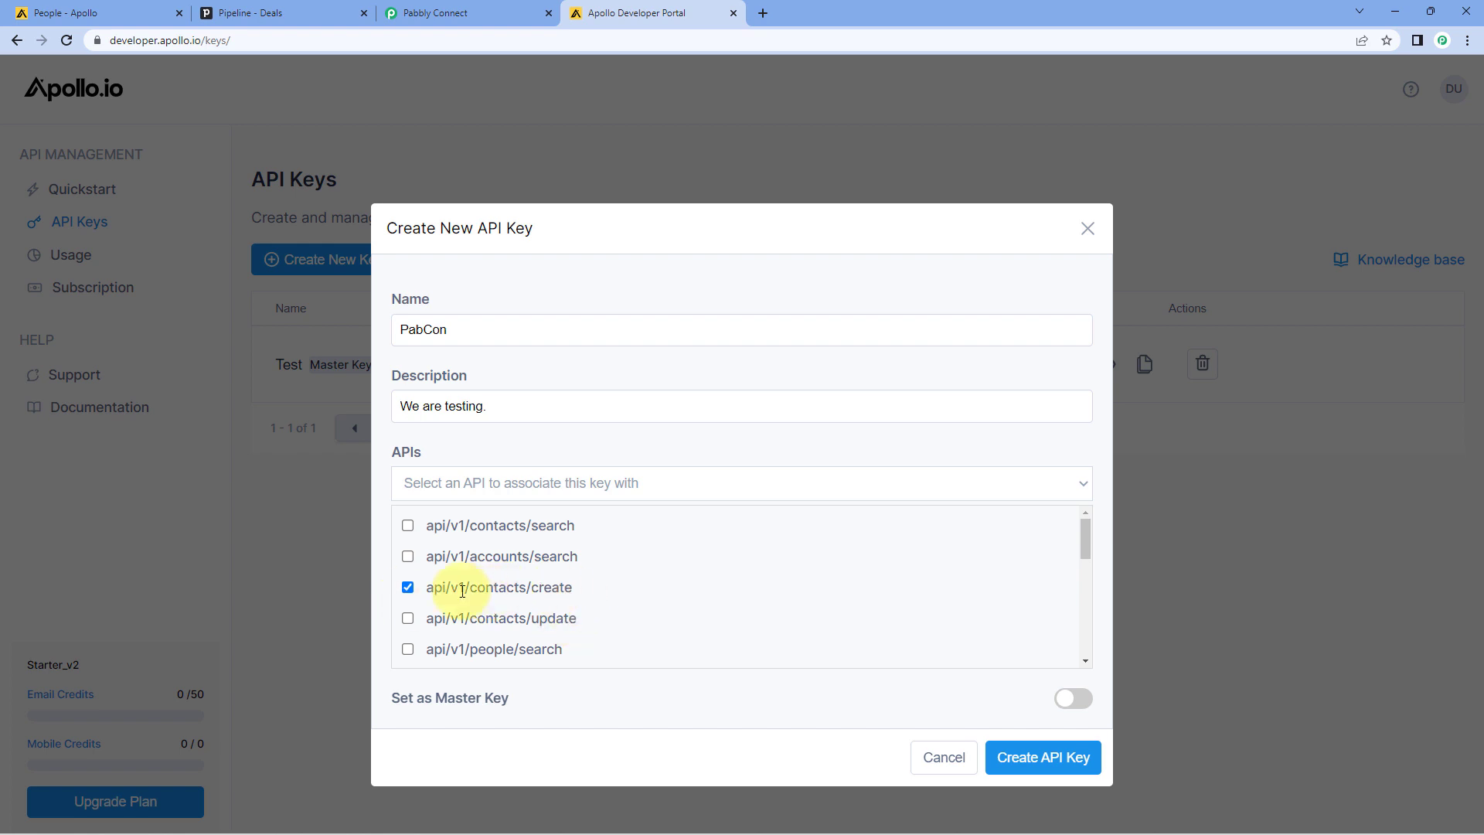
scroll(569, 645, "down", 2)
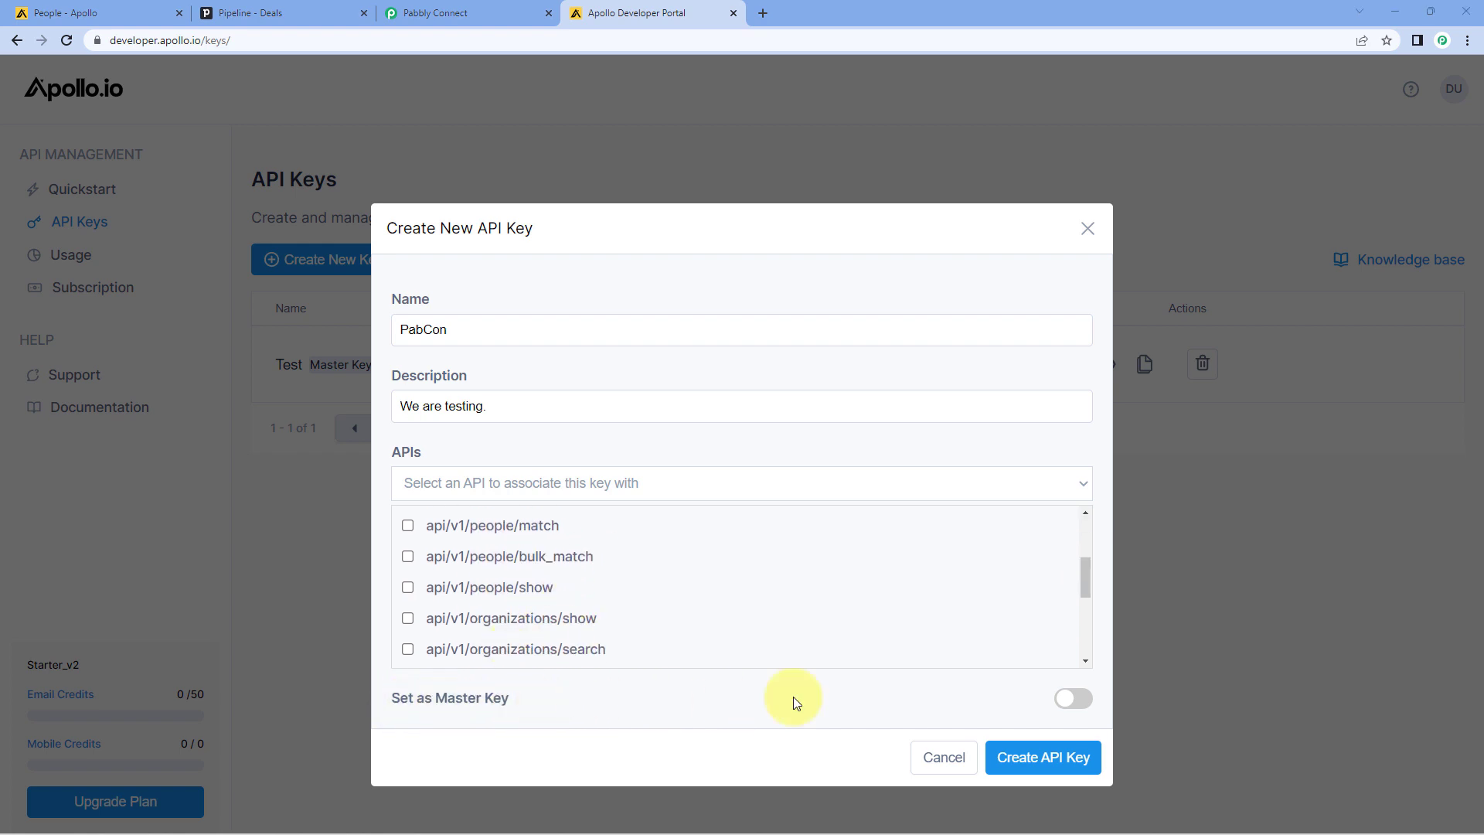
left_click(1064, 697)
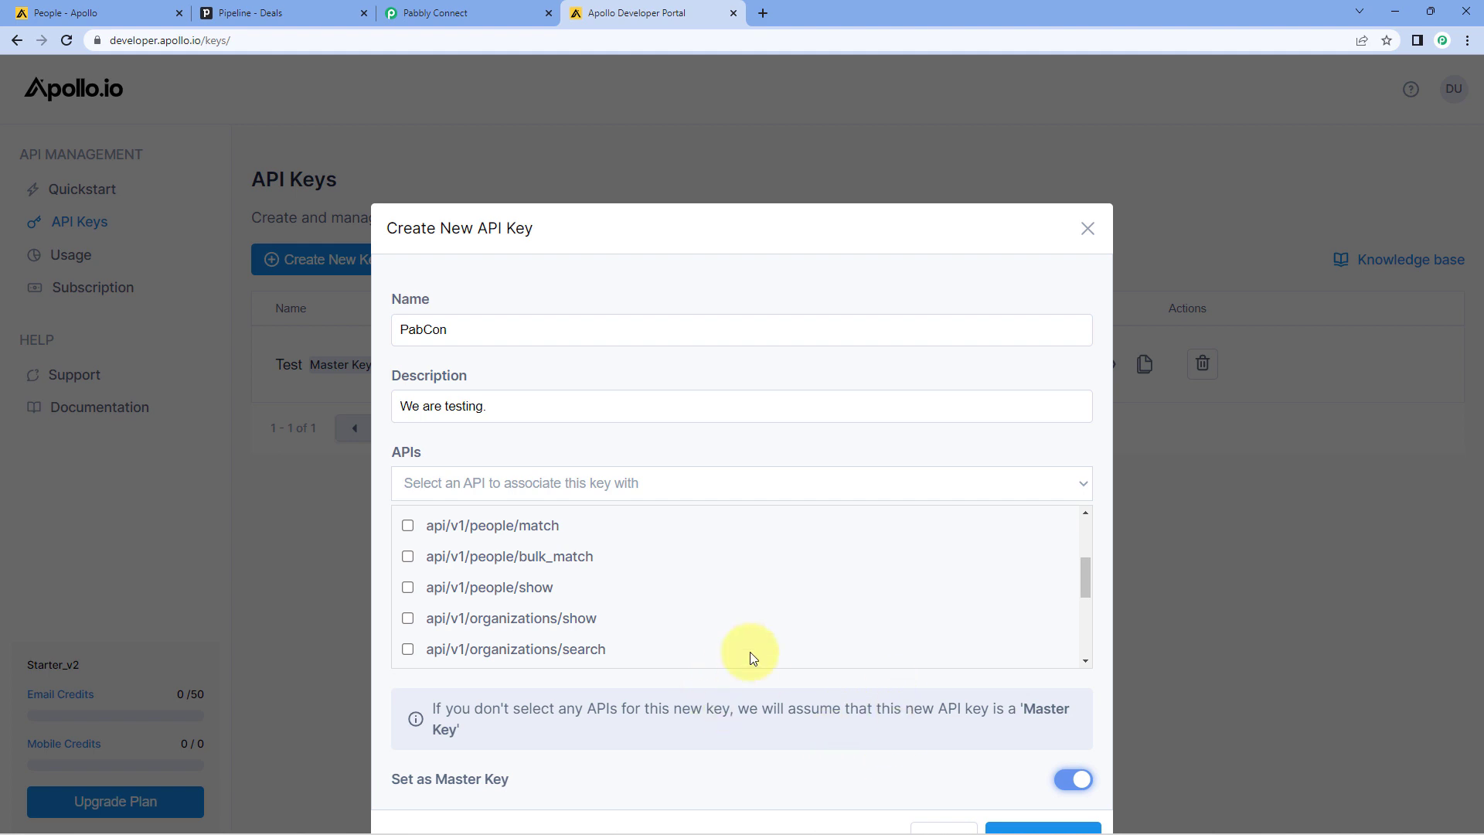
scroll(665, 626, "up", 2)
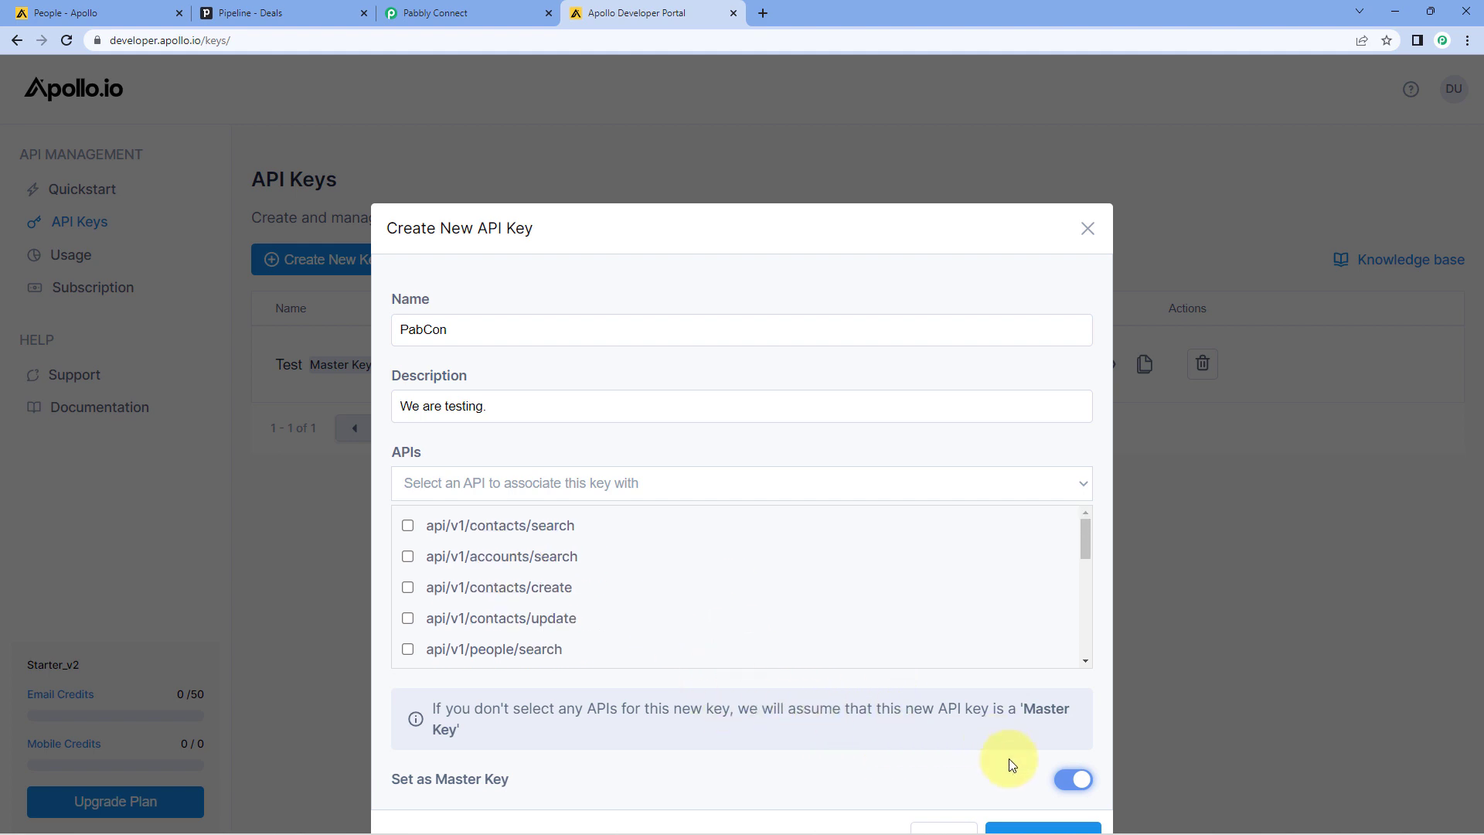
left_click(1040, 828)
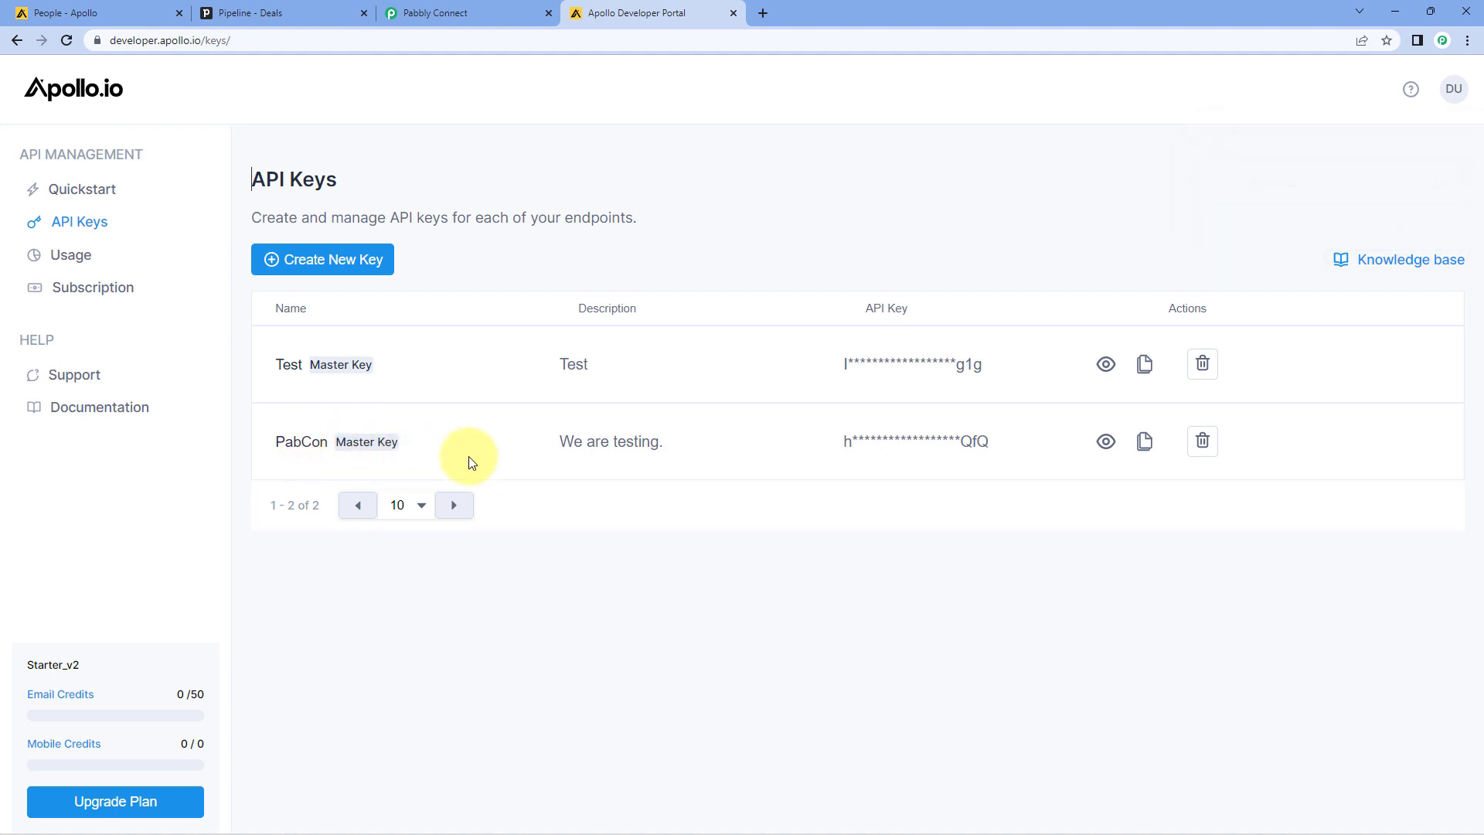
- Paste the copied PabCon key into Pabbly's Apollo API Key field and save the connection
left_click(1144, 444)
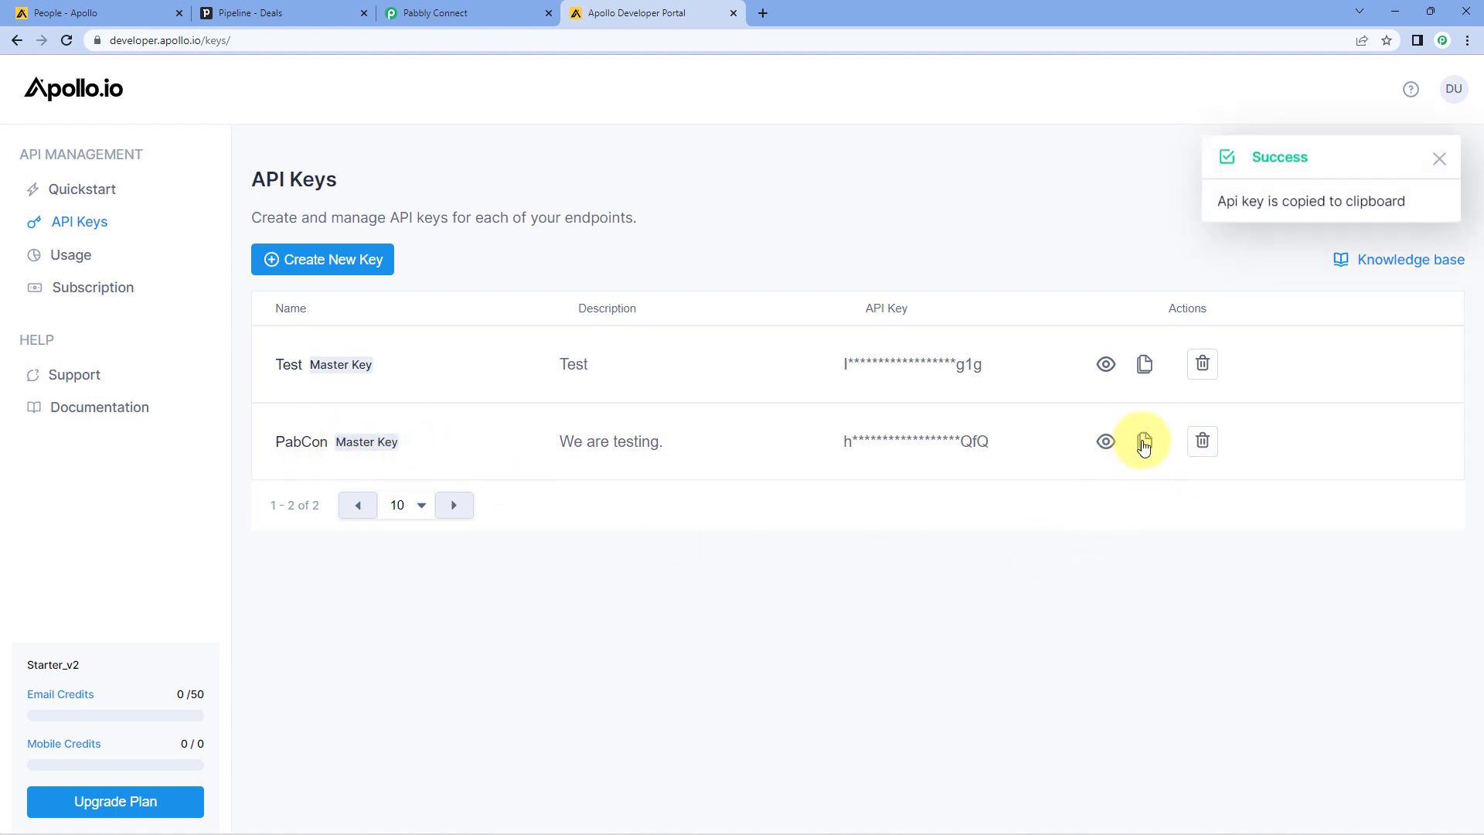
left_click(498, 13)
left_click(731, 487)
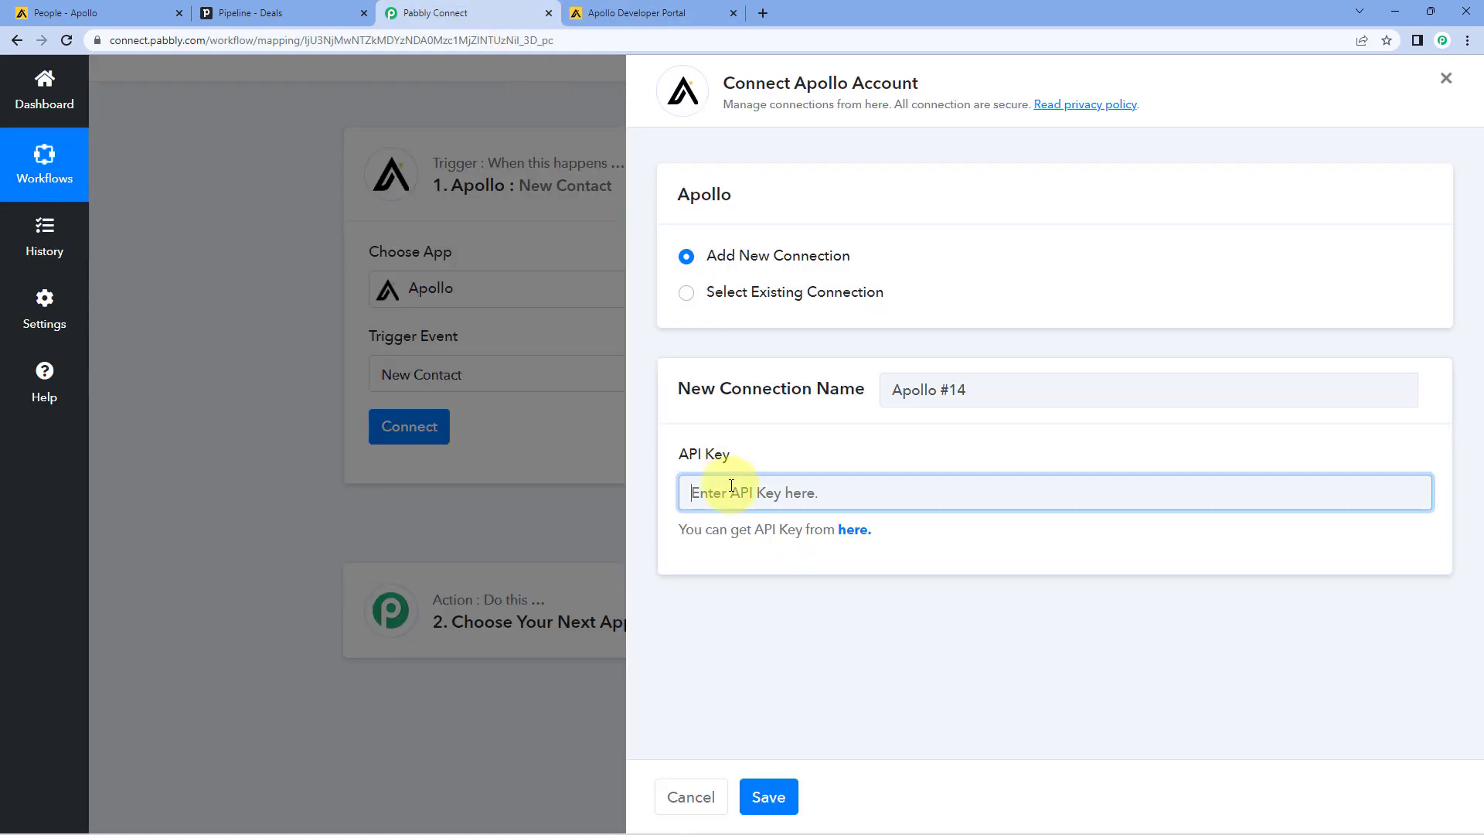
right_click(731, 487)
left_click(788, 616)
left_click(769, 797)
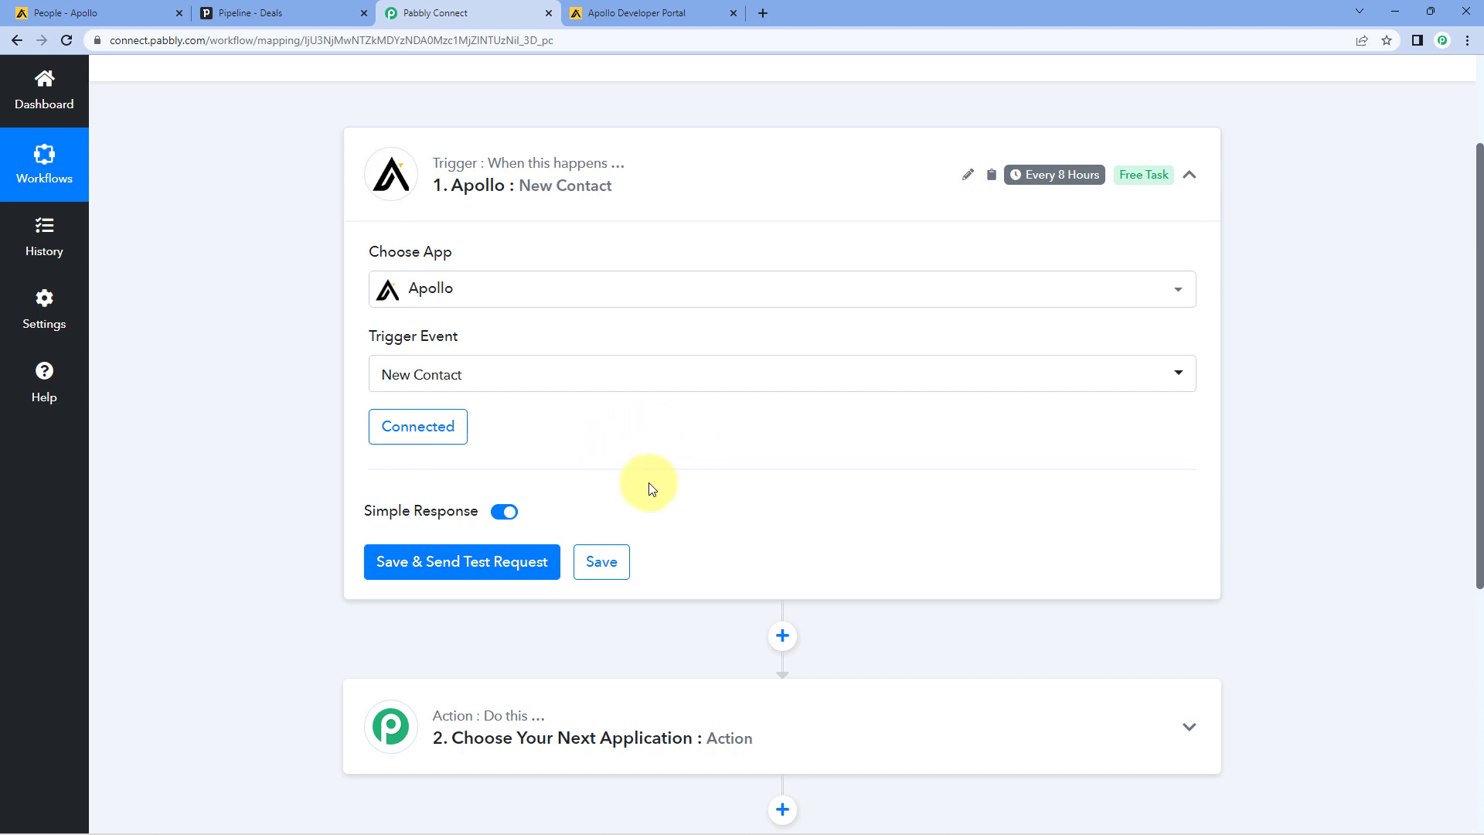
scroll(640, 437, "down", 1)
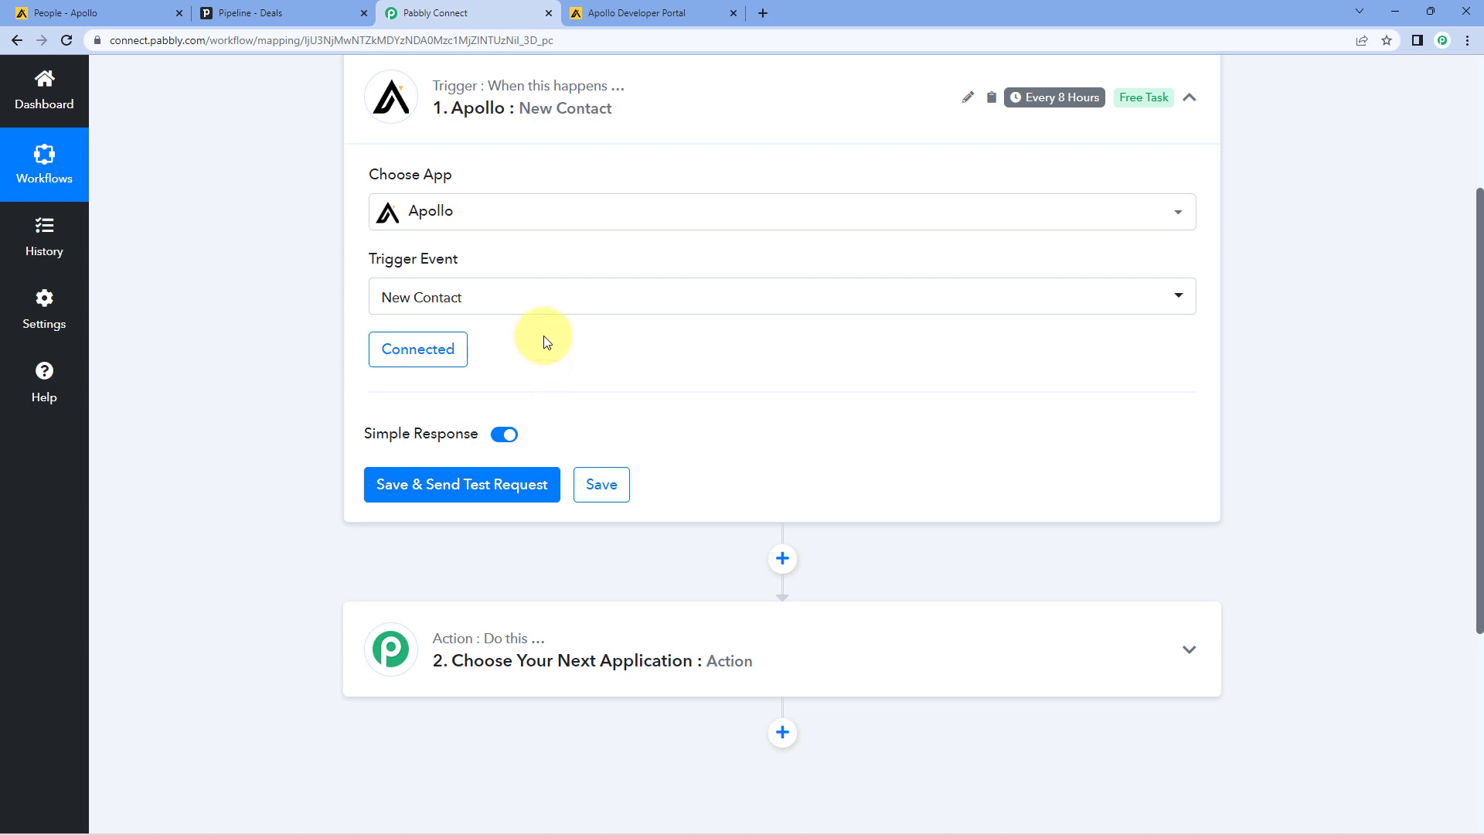
left_click(110, 8)
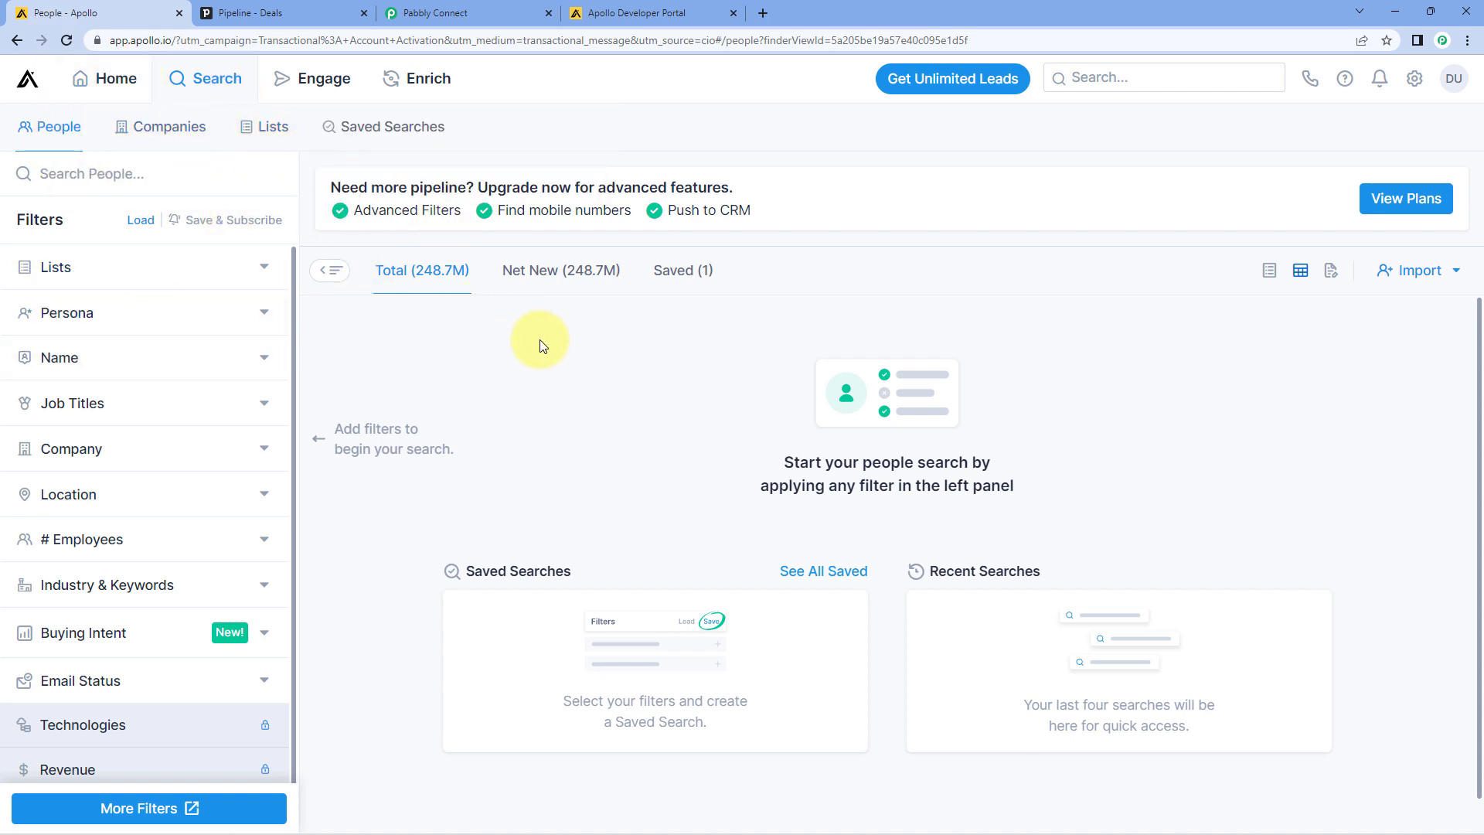
- Search Apollo People for 'Demo User', open the PabCon contact, then return to Pabbly
left_click(150, 177)
type("Demo User")
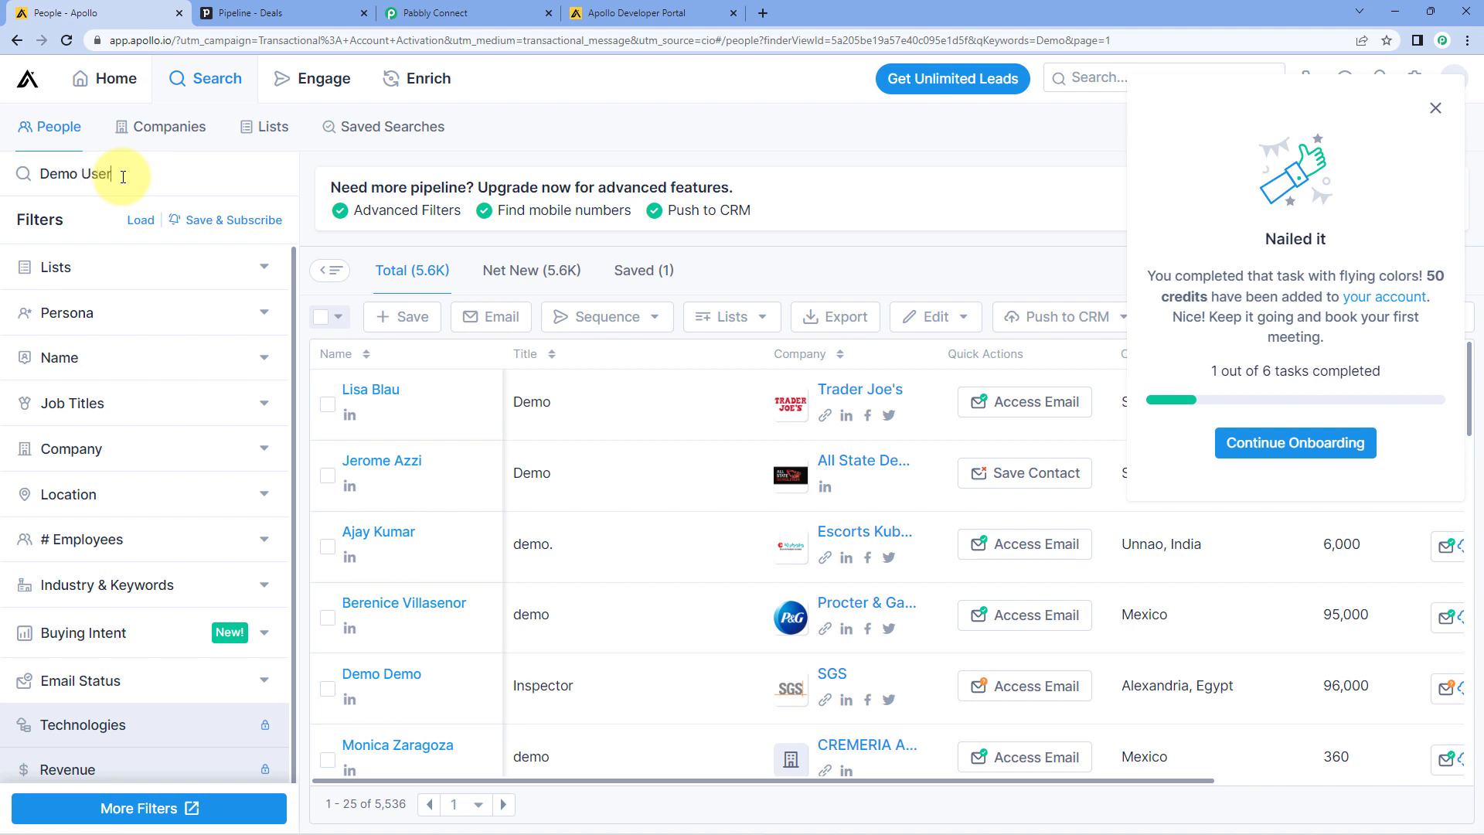
key("Return")
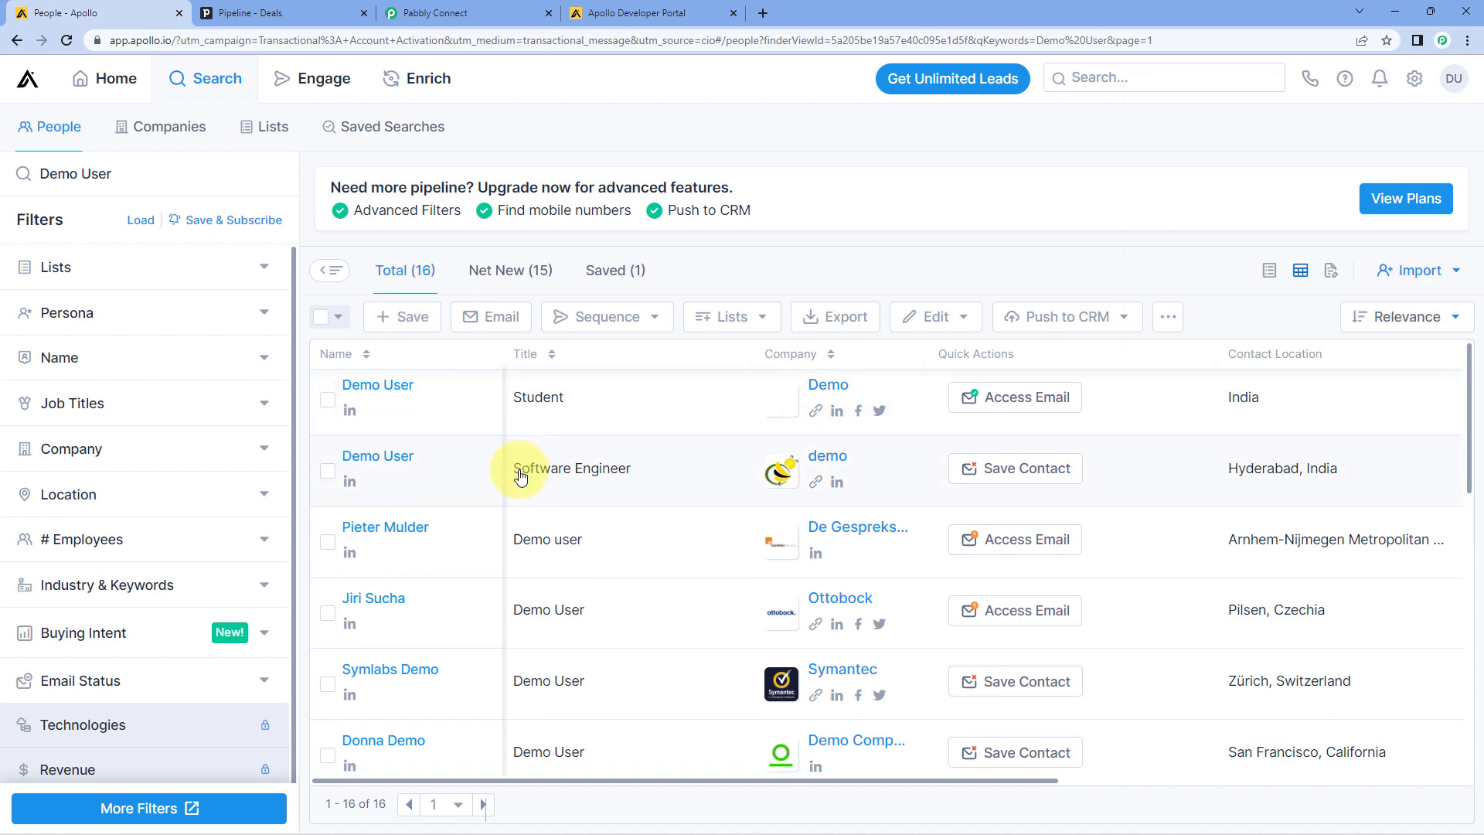
scroll(518, 464, "down", 7)
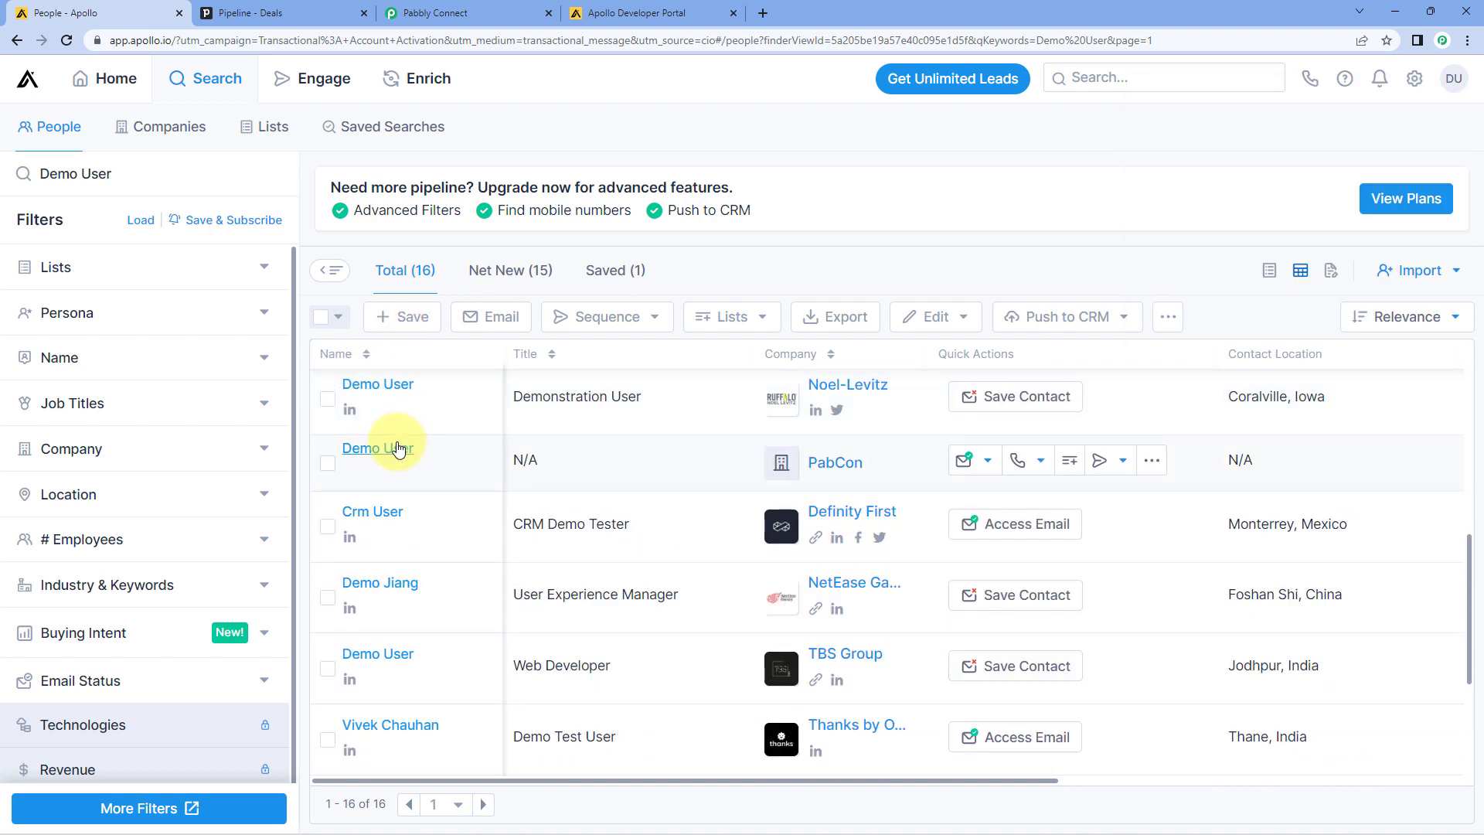
left_click(395, 444)
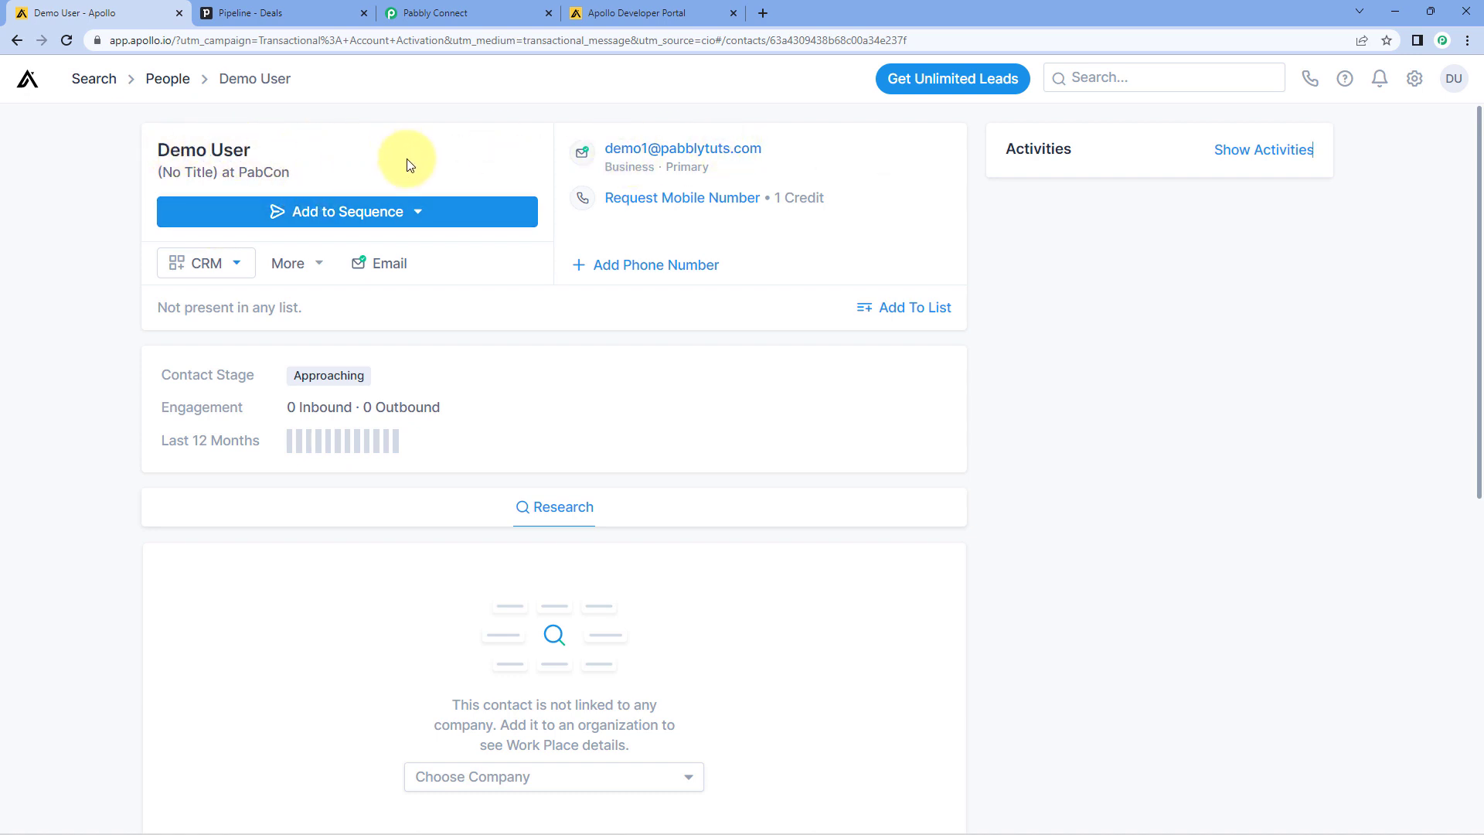
left_click(485, 7)
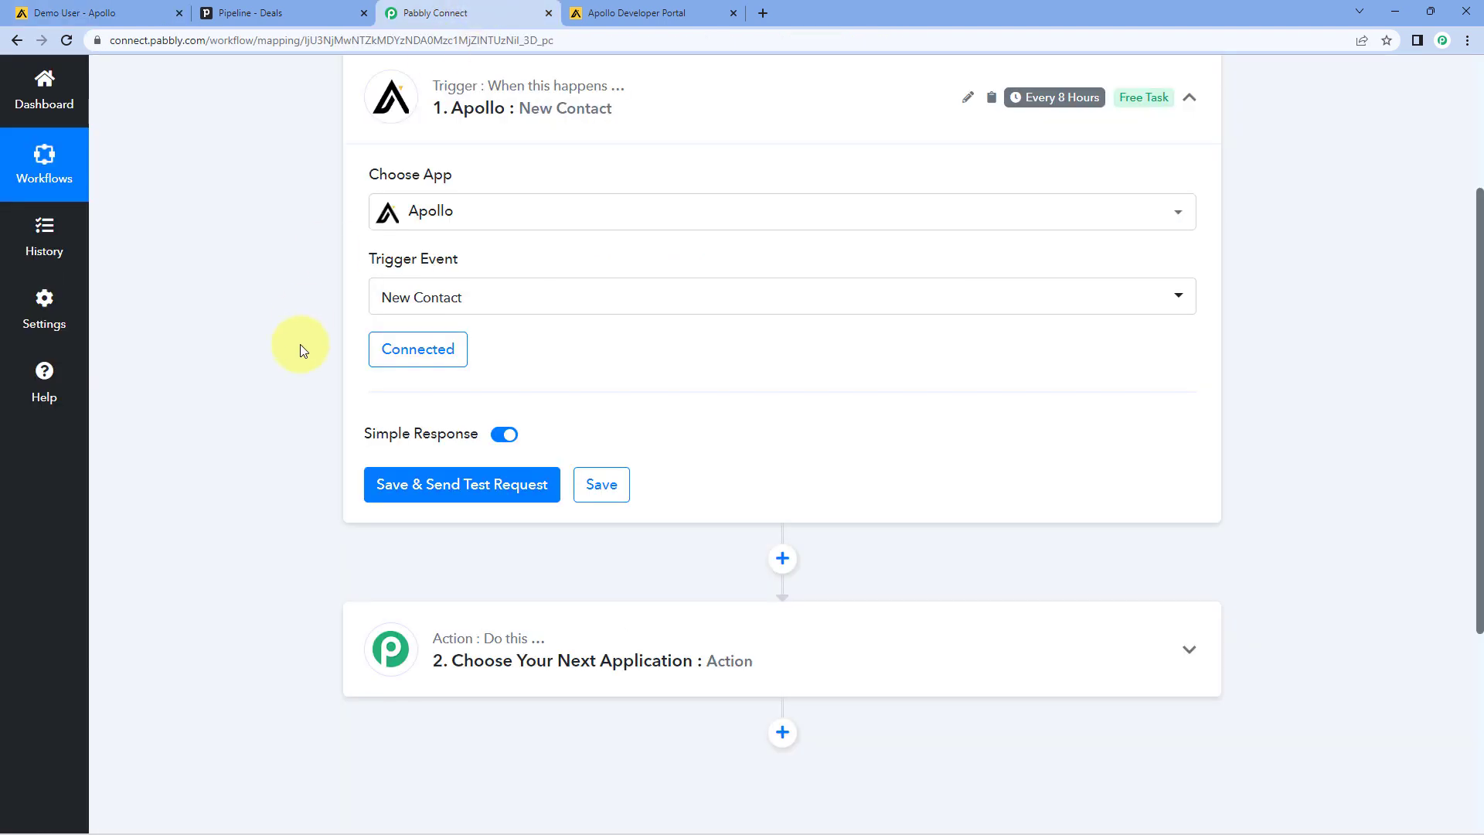
- Send a test request and compare the returned PabCon organization with the Apollo contact
left_click(473, 487)
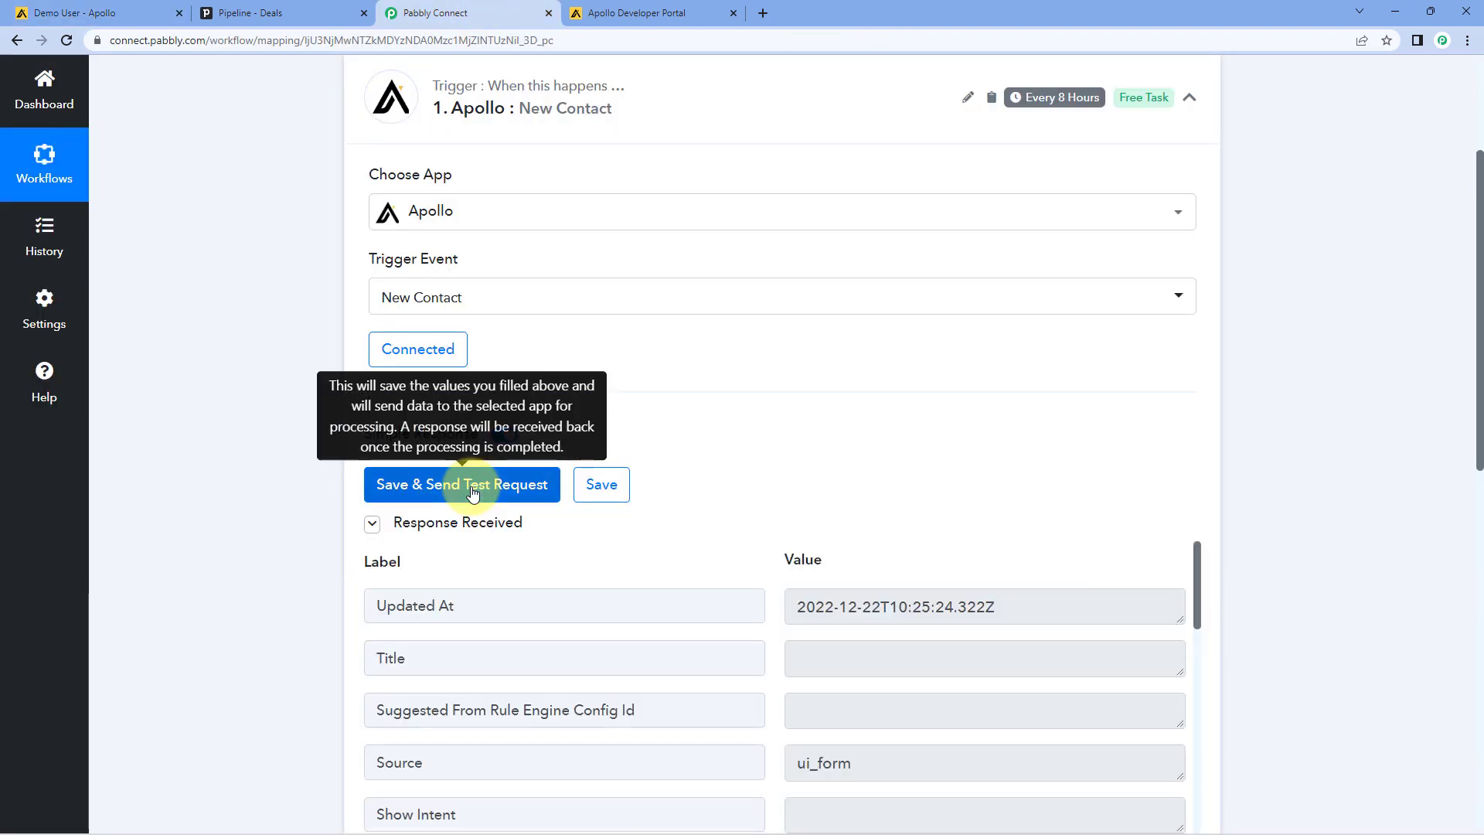
left_click(31, 13)
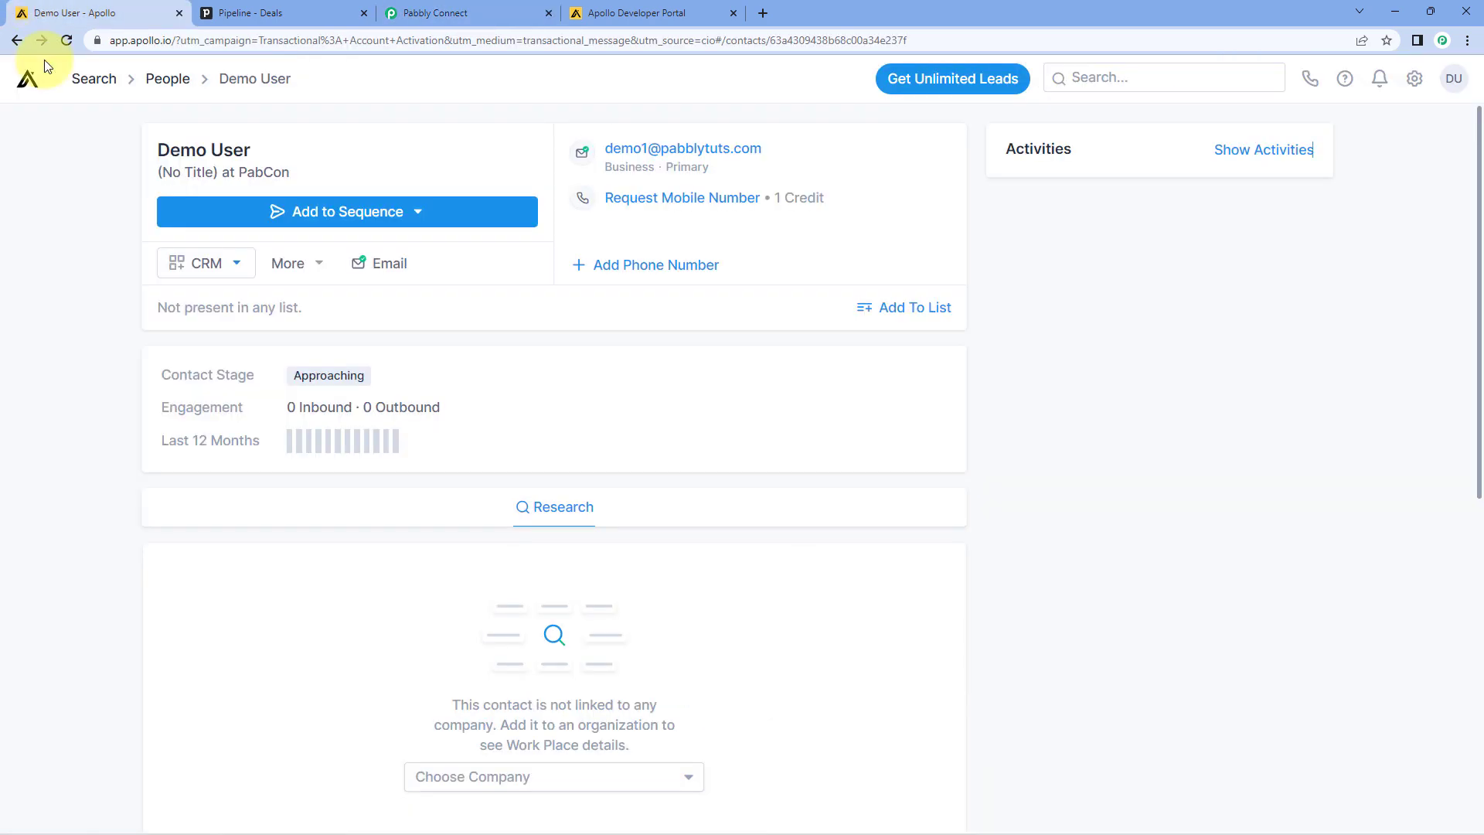
left_click(503, 13)
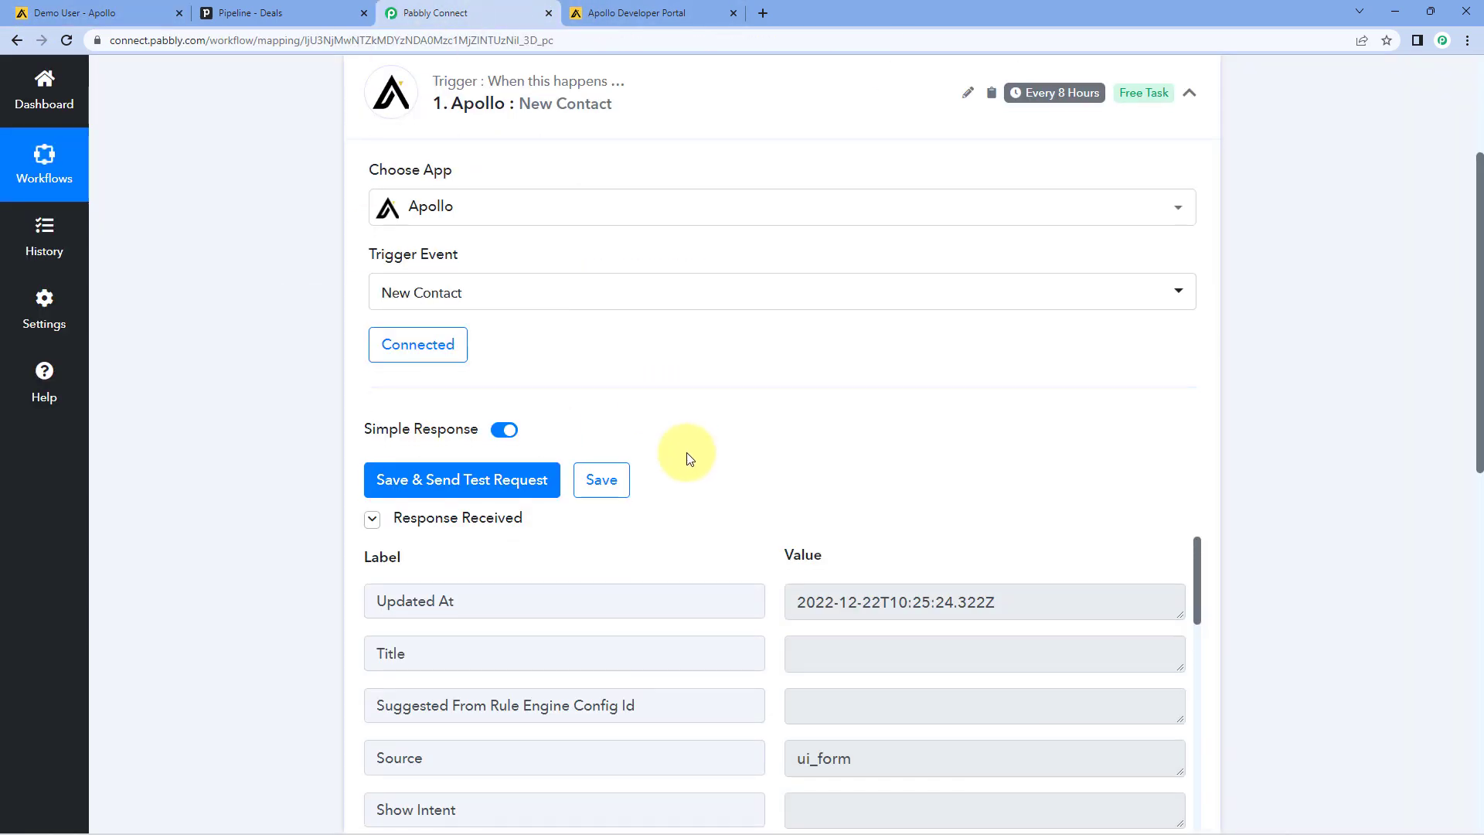
scroll(726, 418, "down", 2)
scroll(761, 382, "down", 2)
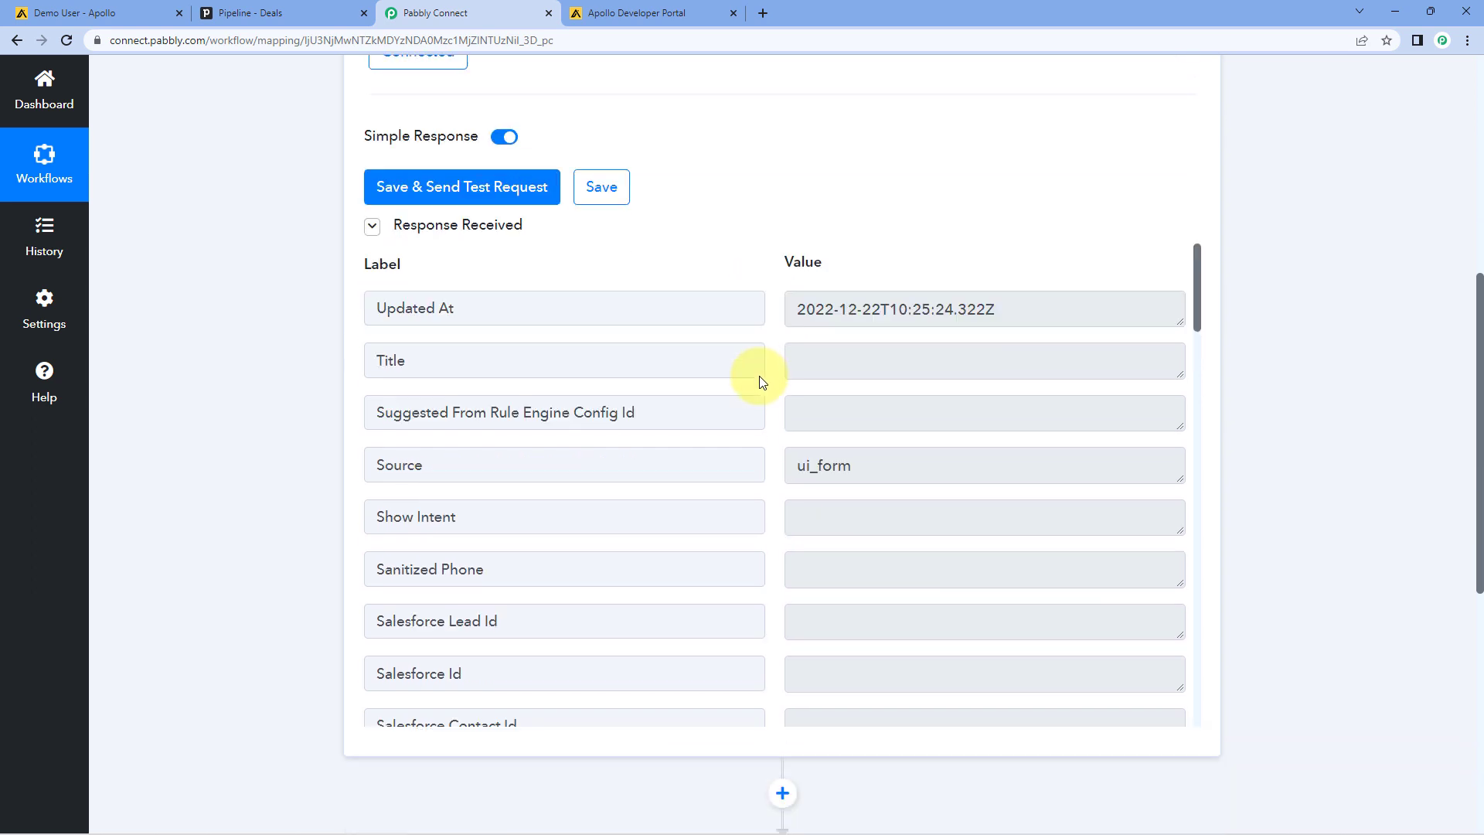
scroll(769, 353, "down", 7)
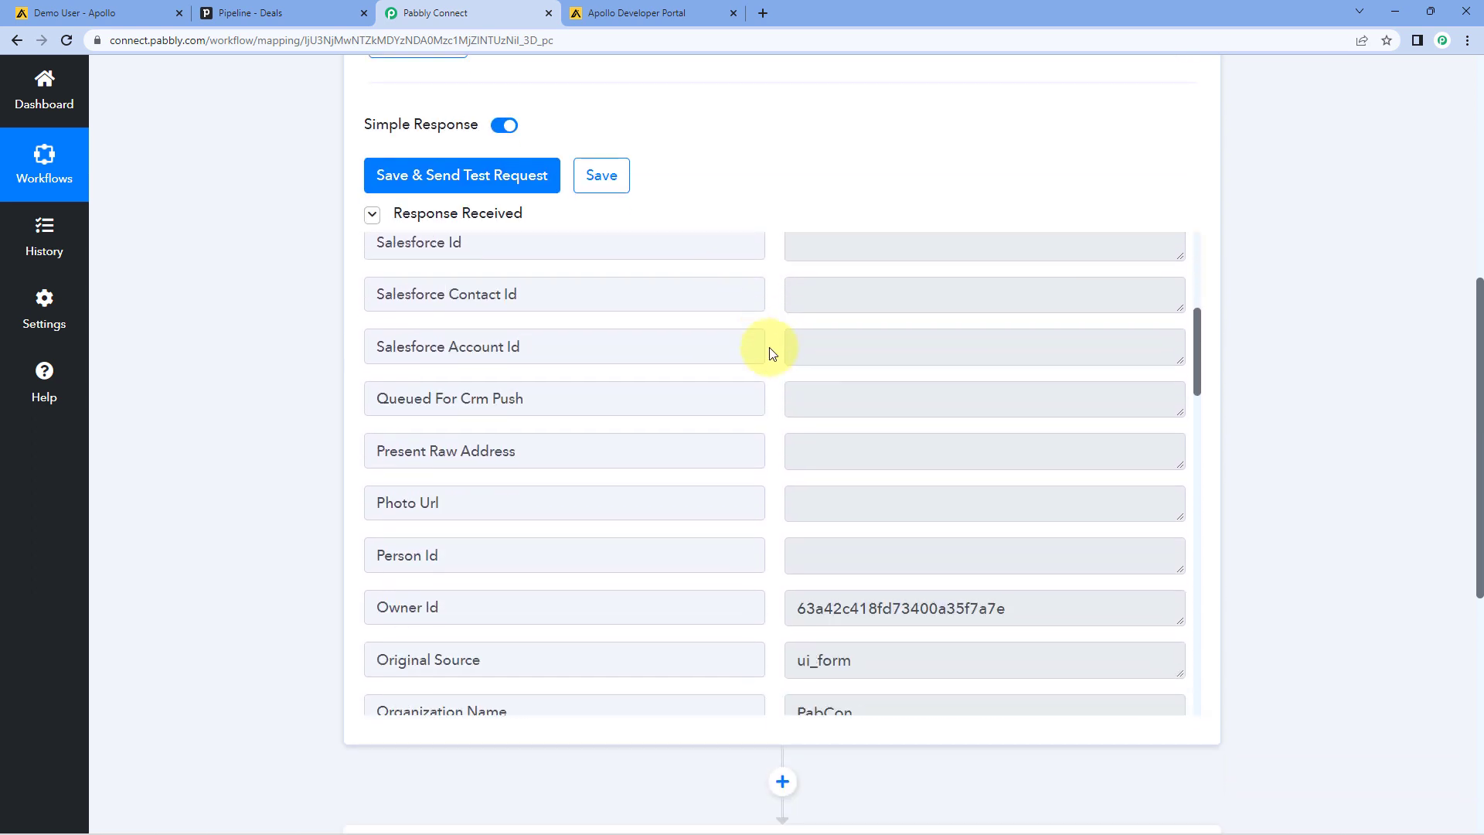
scroll(773, 356, "down", 2)
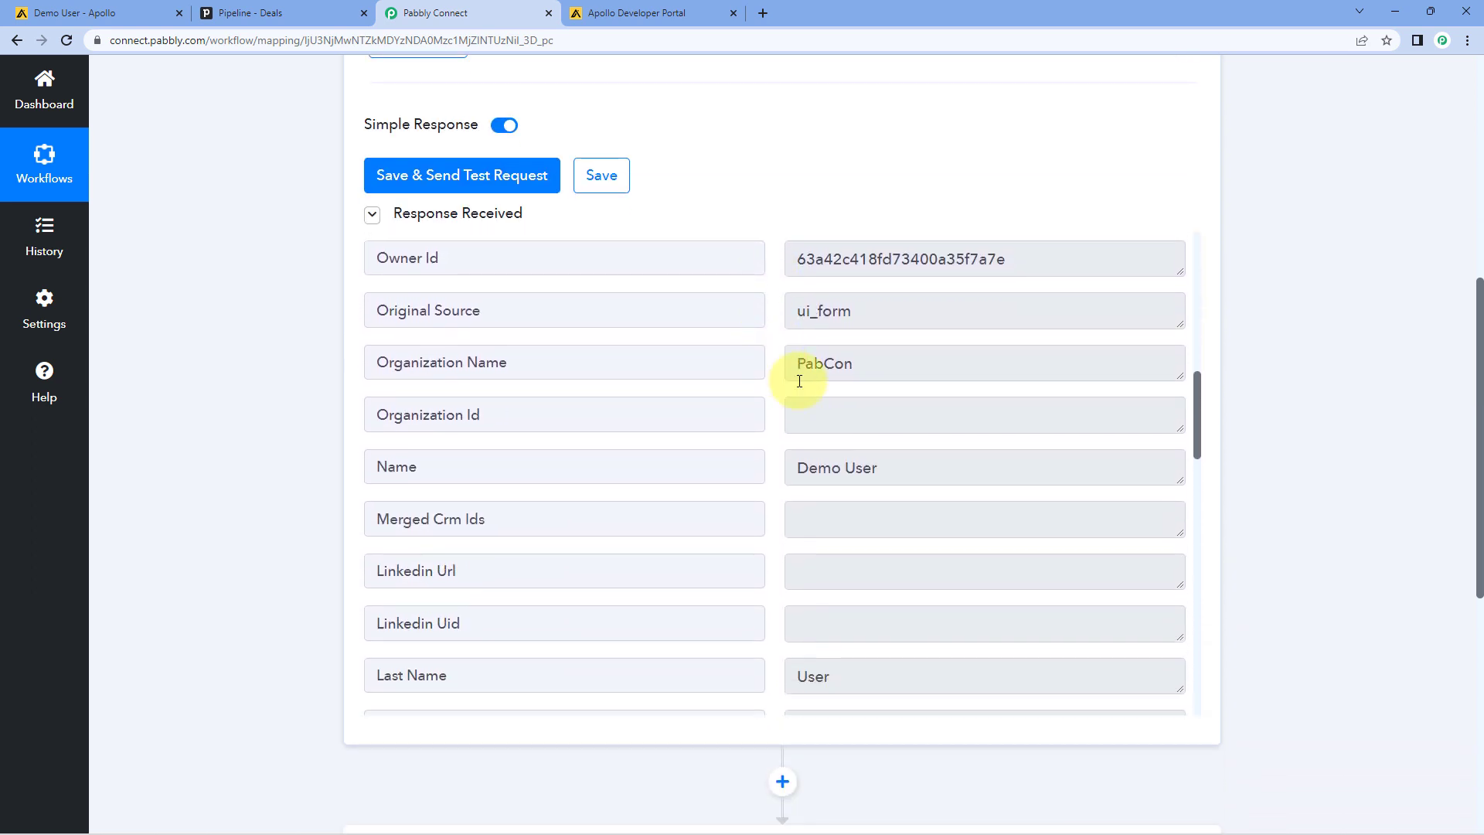
left_click_drag(911, 362, 751, 369)
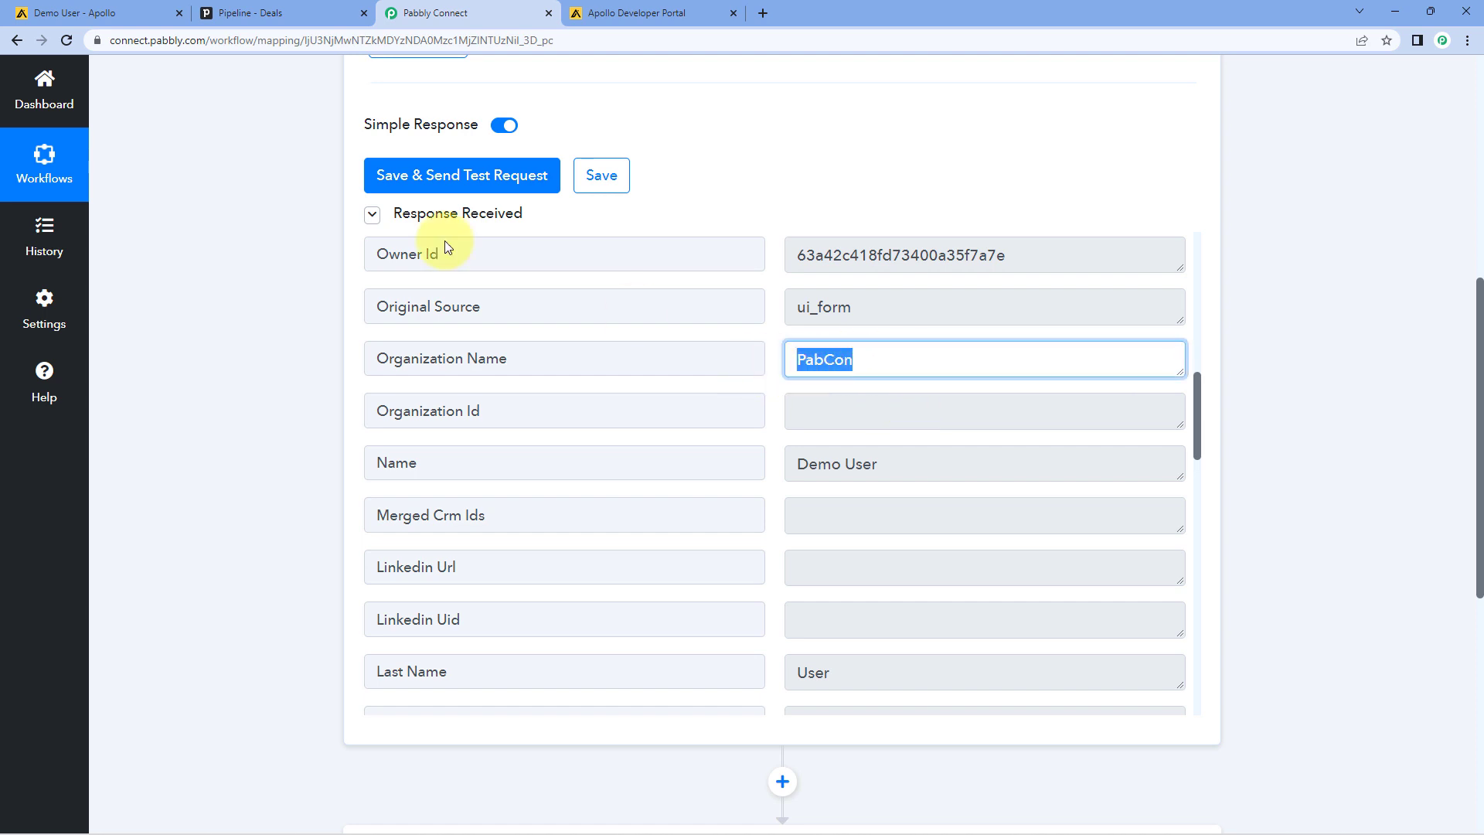
left_click(48, 8)
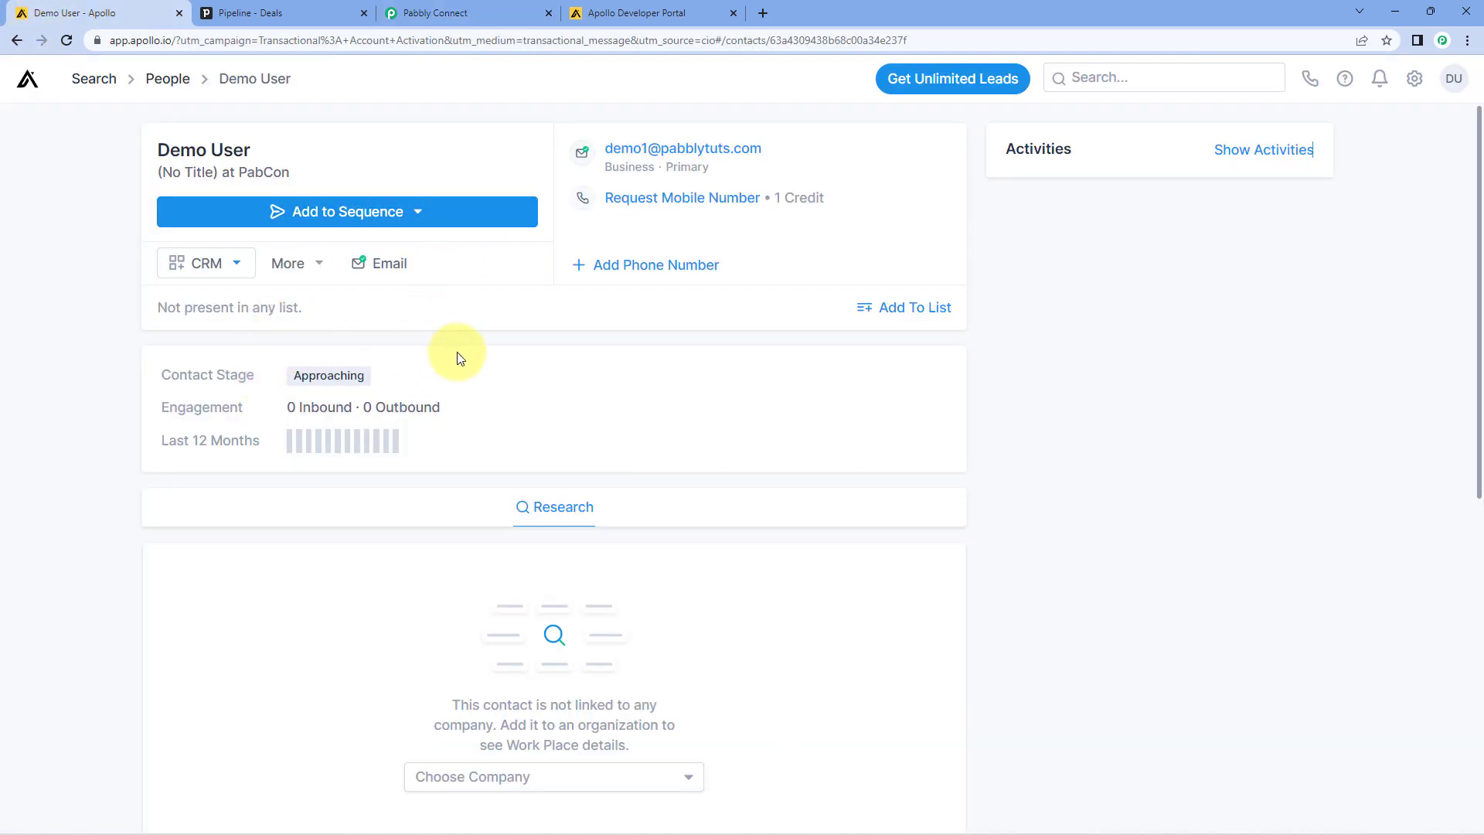
left_click(401, 9)
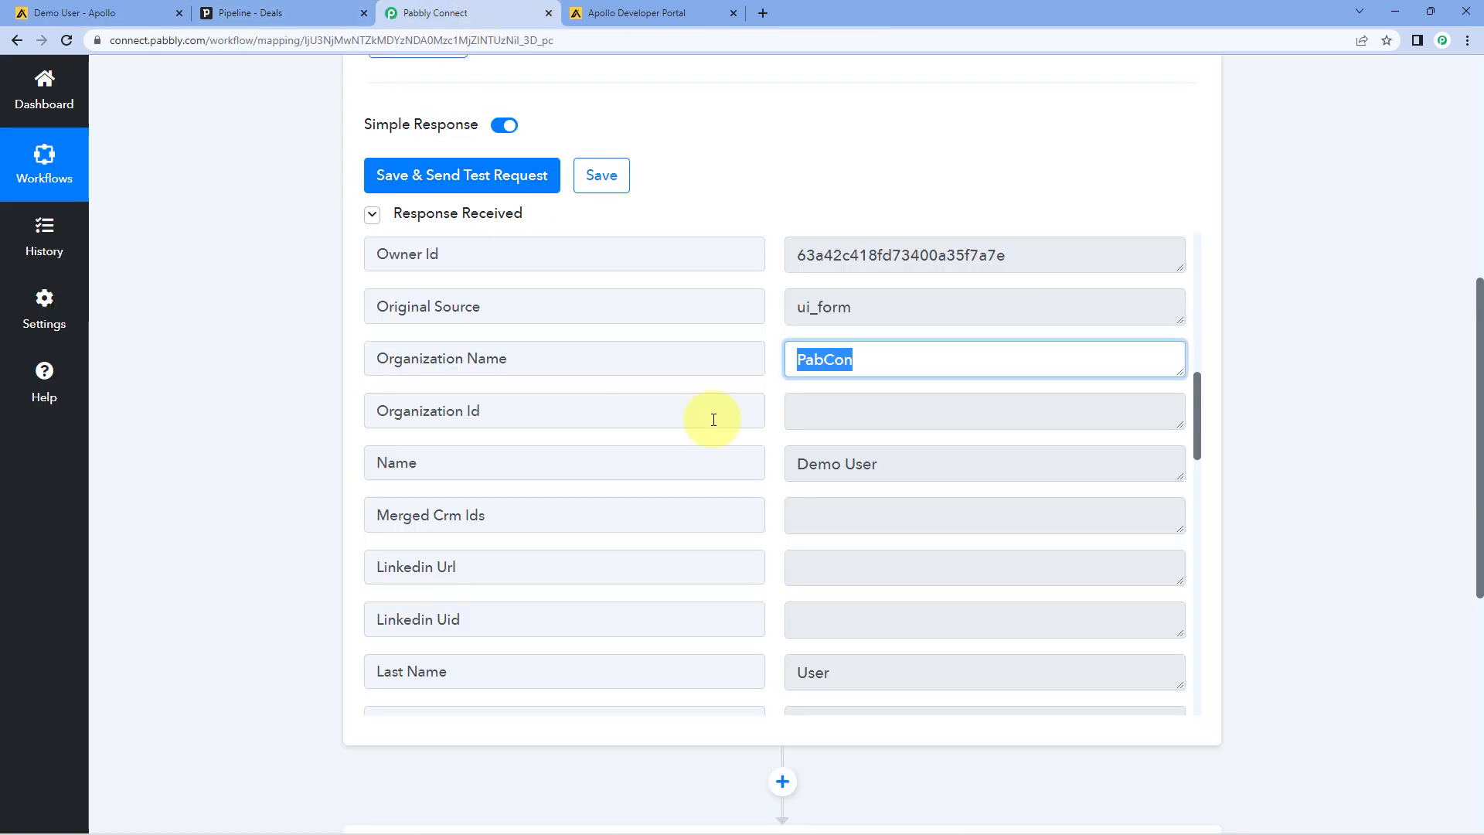
- Review the response's name and email fields down to the action step
scroll(791, 454, "down", 1)
left_click_drag(920, 401, 778, 388)
scroll(775, 457, "down", 2)
left_click_drag(881, 444, 760, 448)
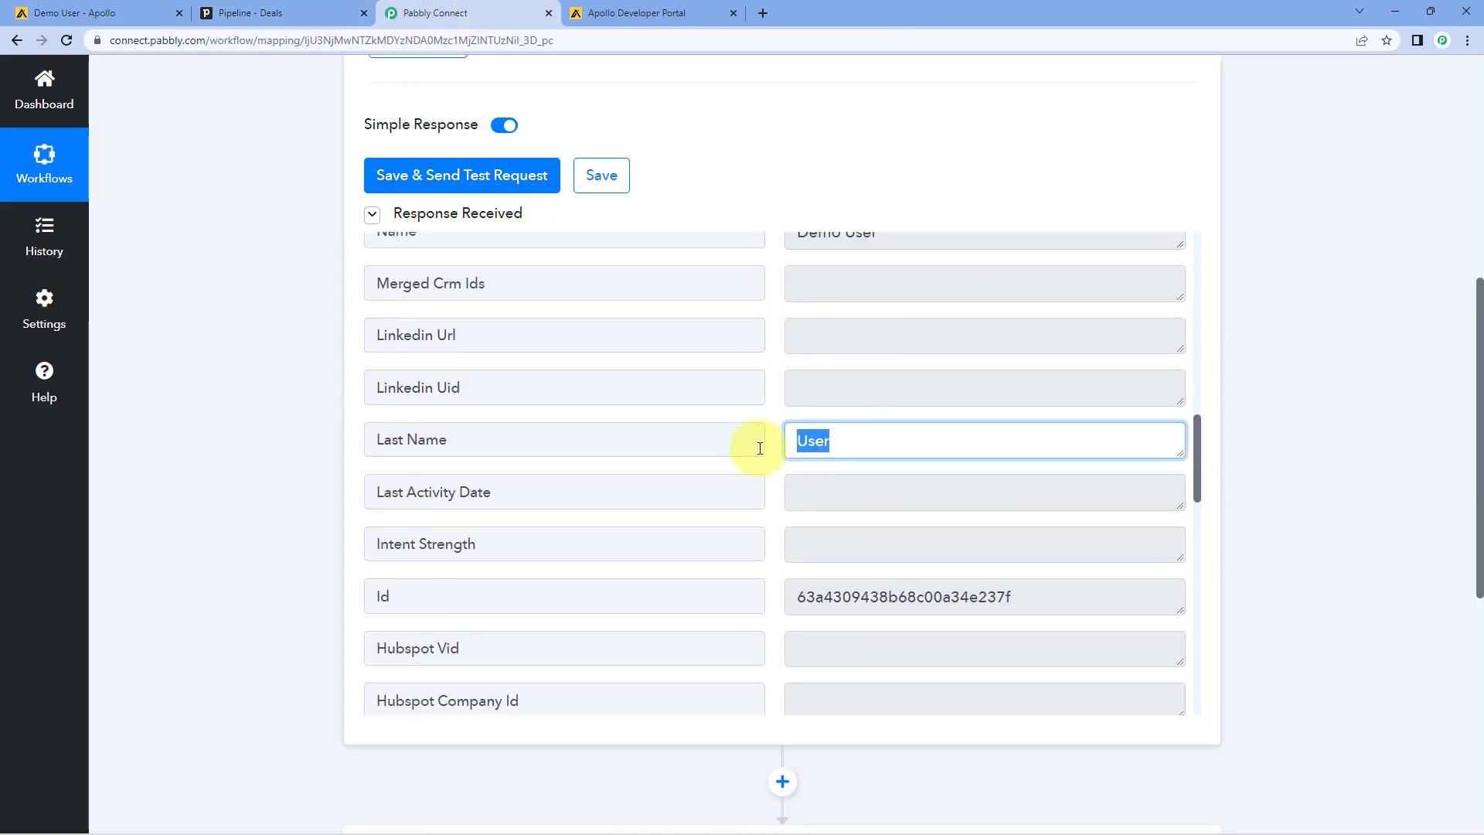
scroll(776, 447, "down", 7)
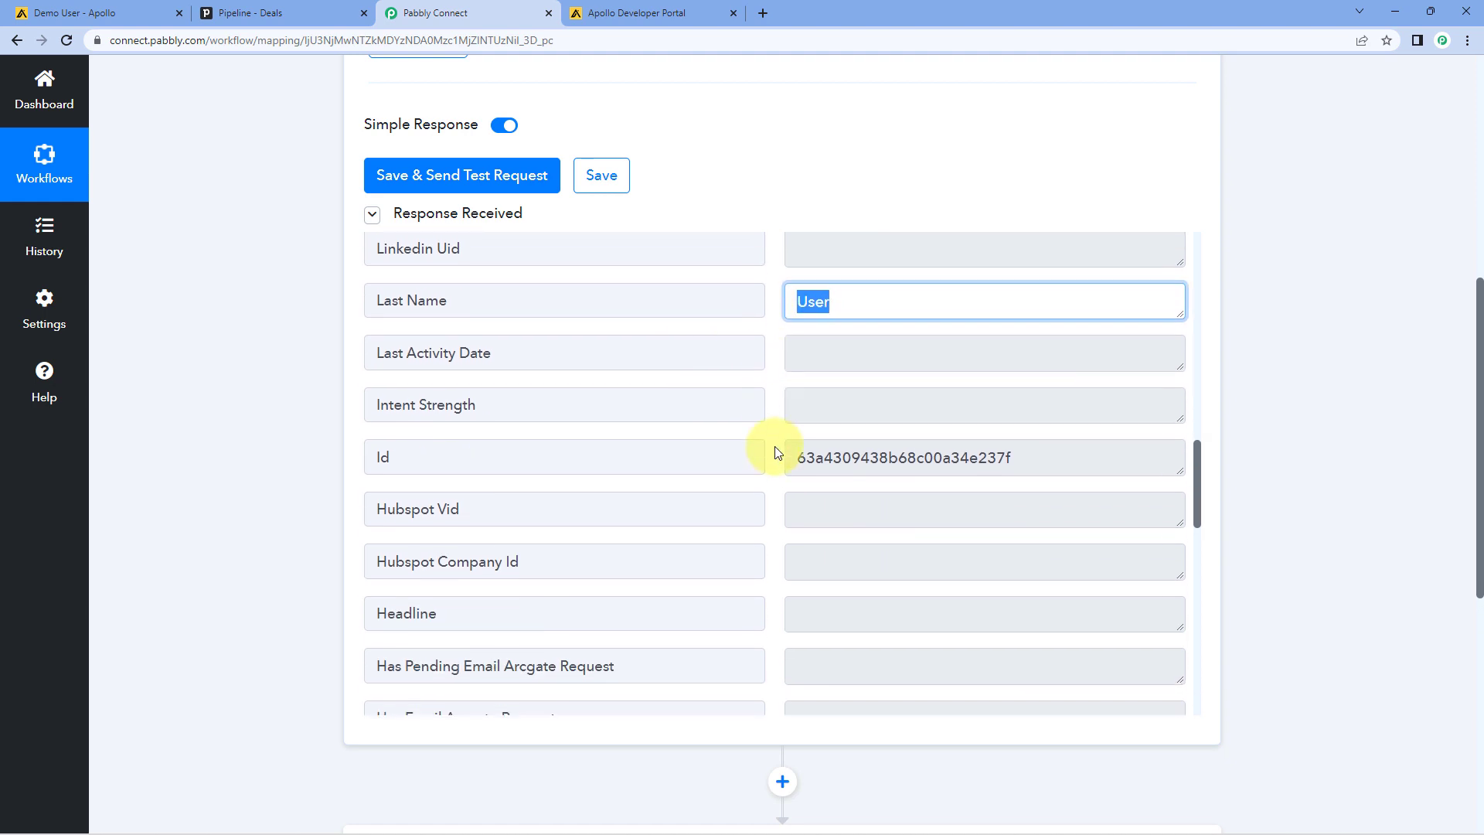
left_click_drag(831, 421, 758, 419)
scroll(758, 423, "down", 4)
scroll(758, 429, "down", 1)
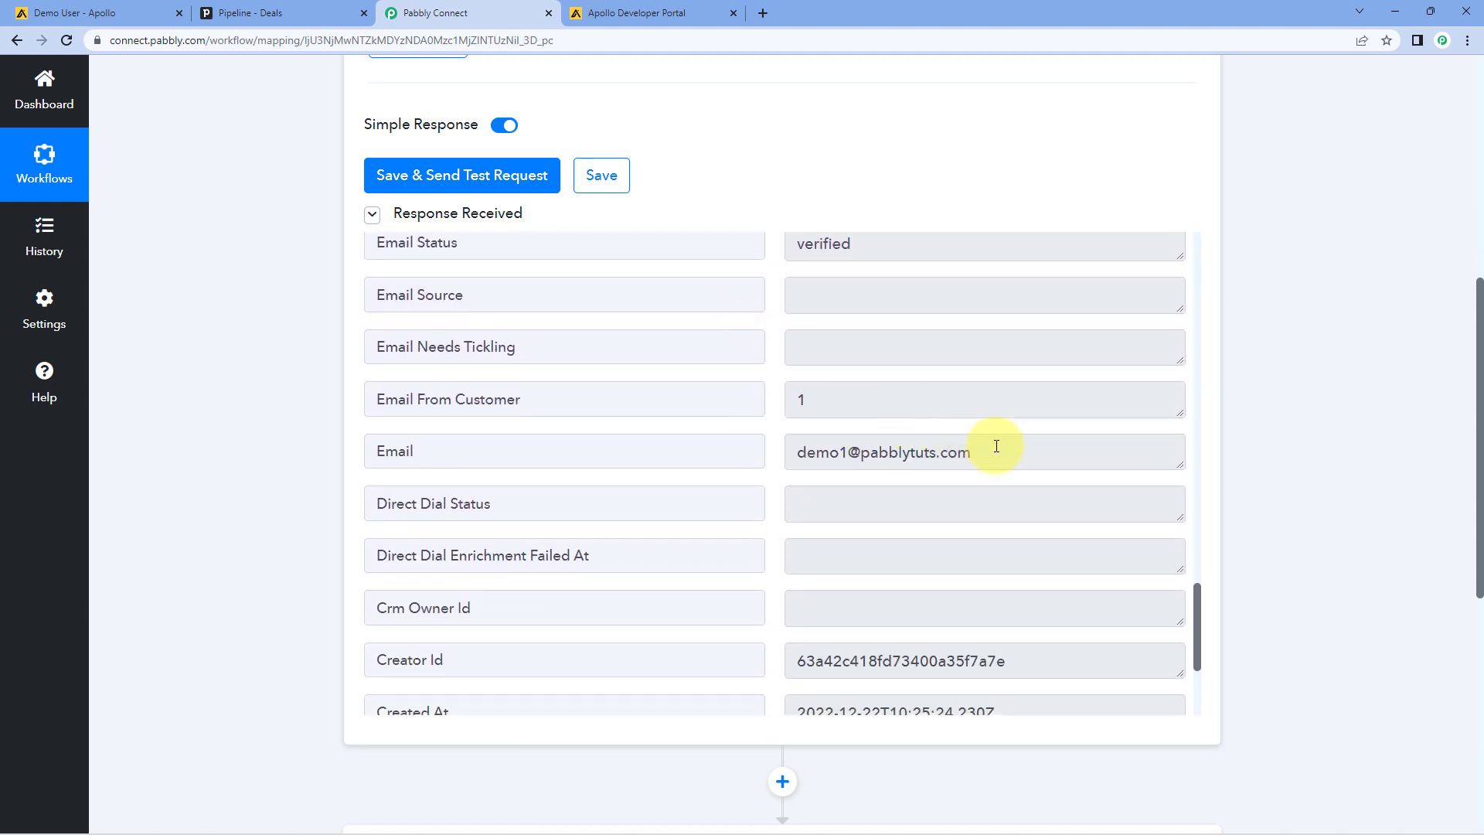
left_click_drag(994, 448, 742, 451)
left_click(769, 442)
scroll(769, 441, "down", 3)
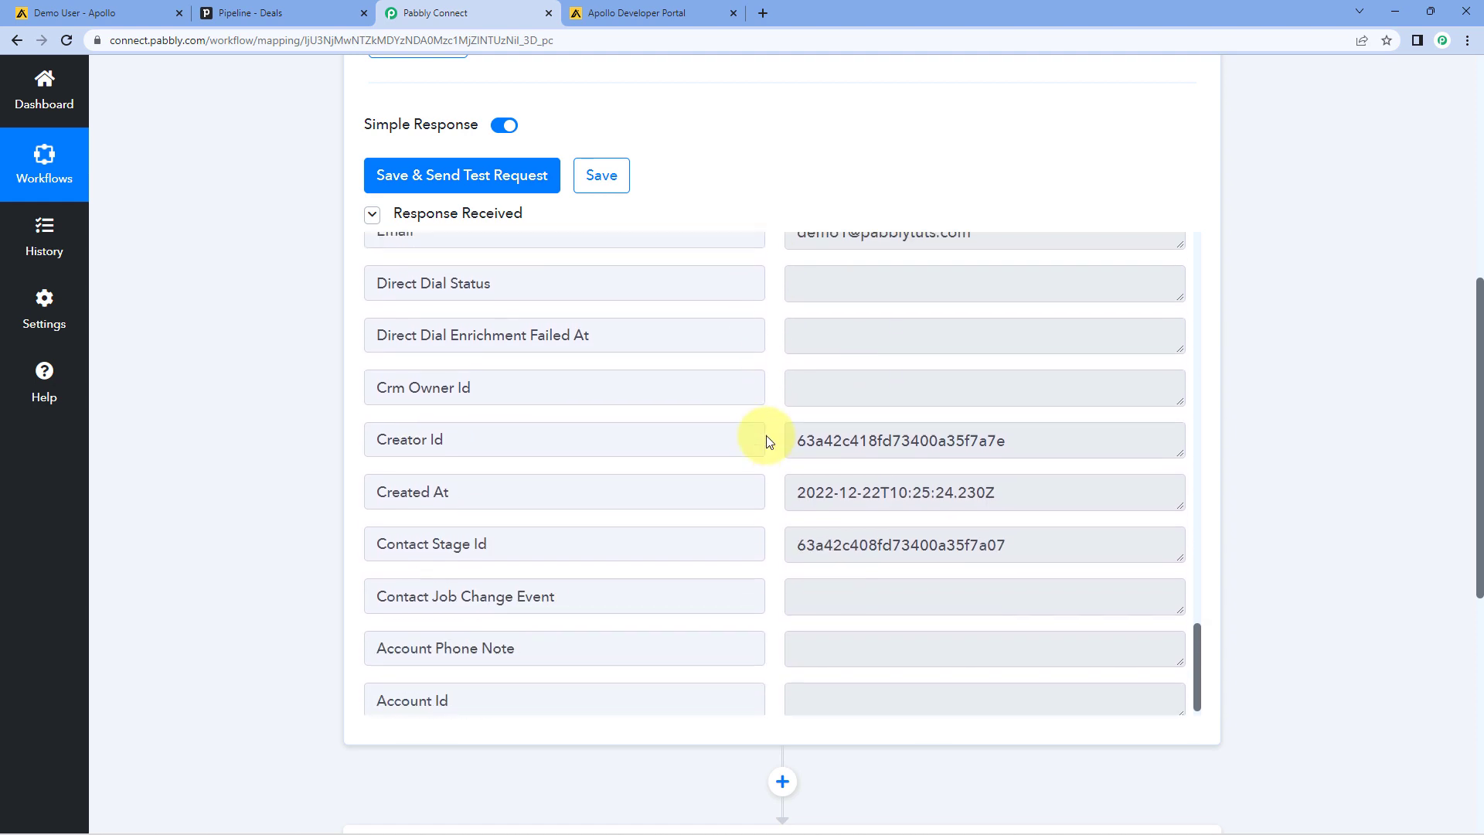
scroll(769, 441, "up", 2)
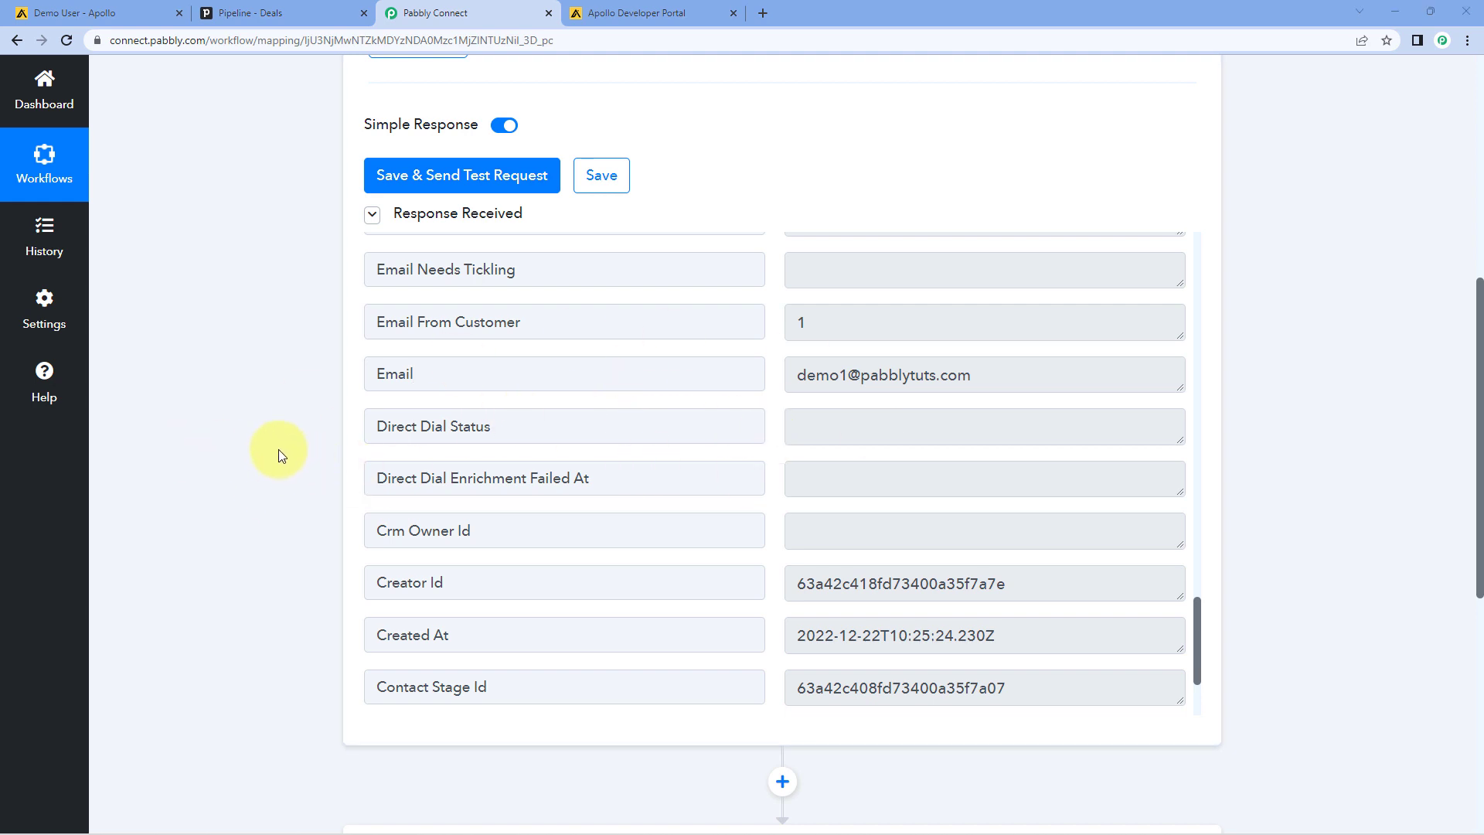
scroll(279, 447, "down", 7)
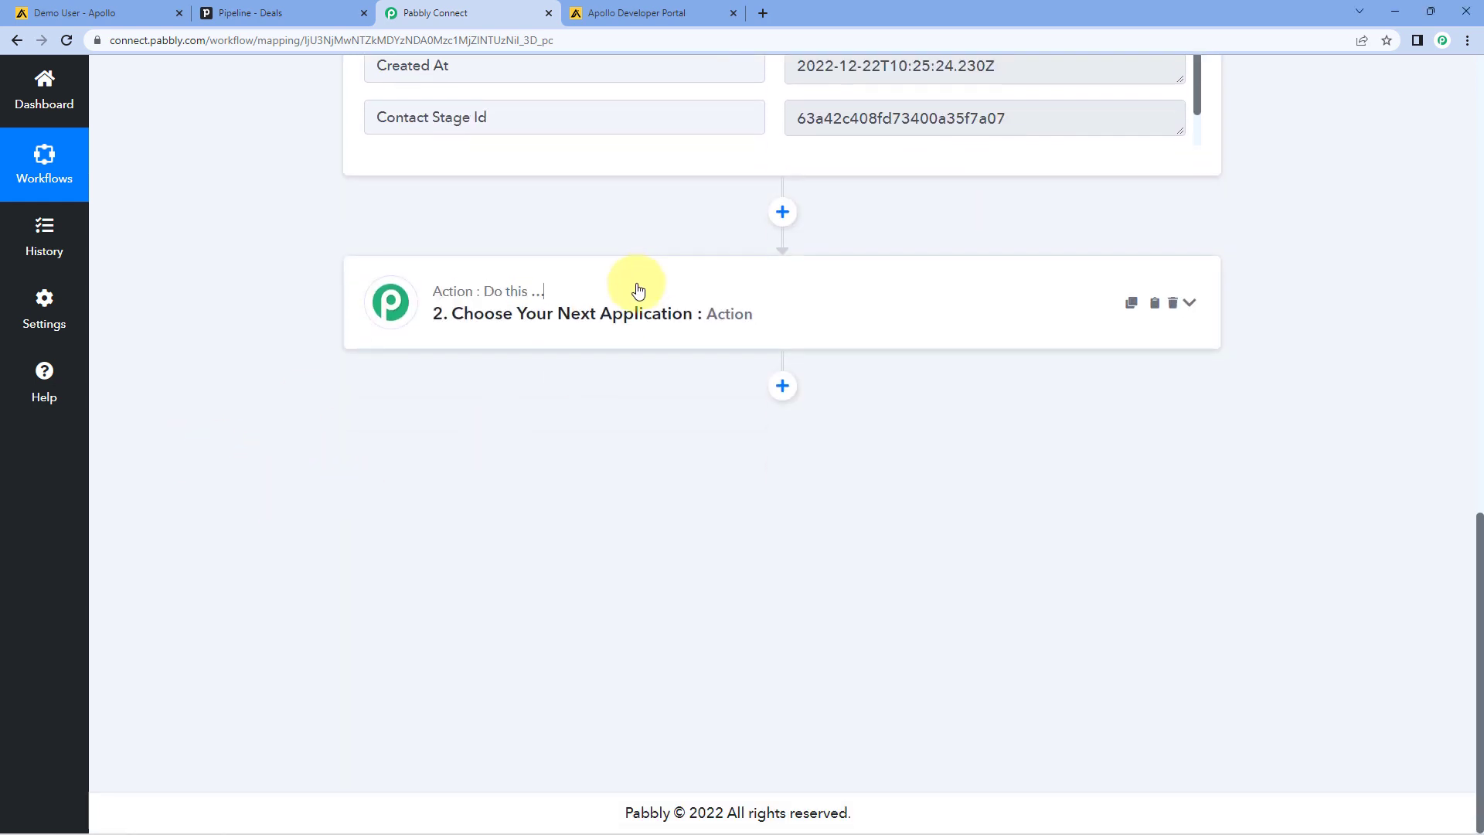
- Set the action step to PipeDrive with the Create a Person event
left_click(637, 291)
left_click(432, 431)
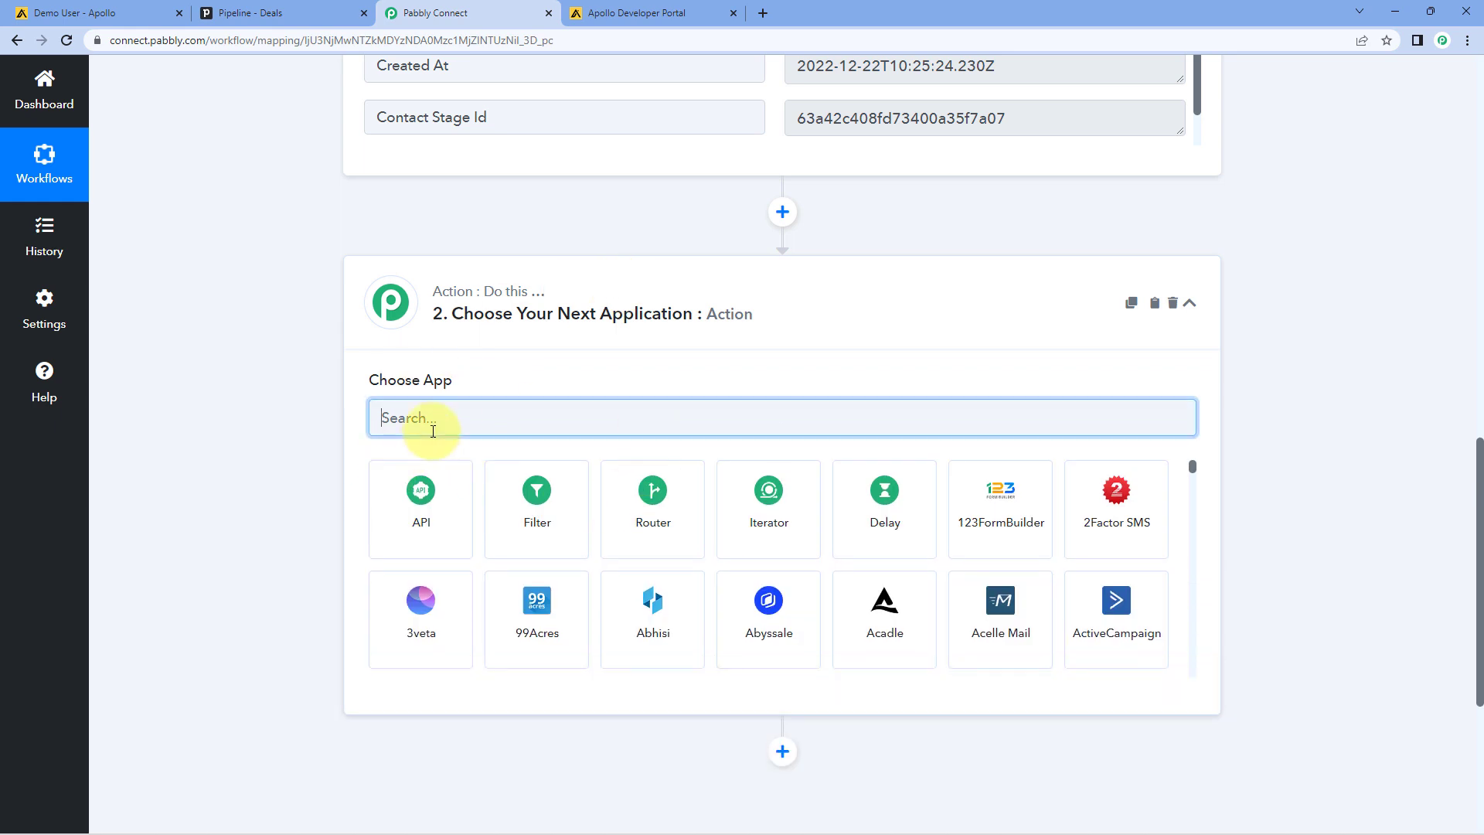
type("pipe")
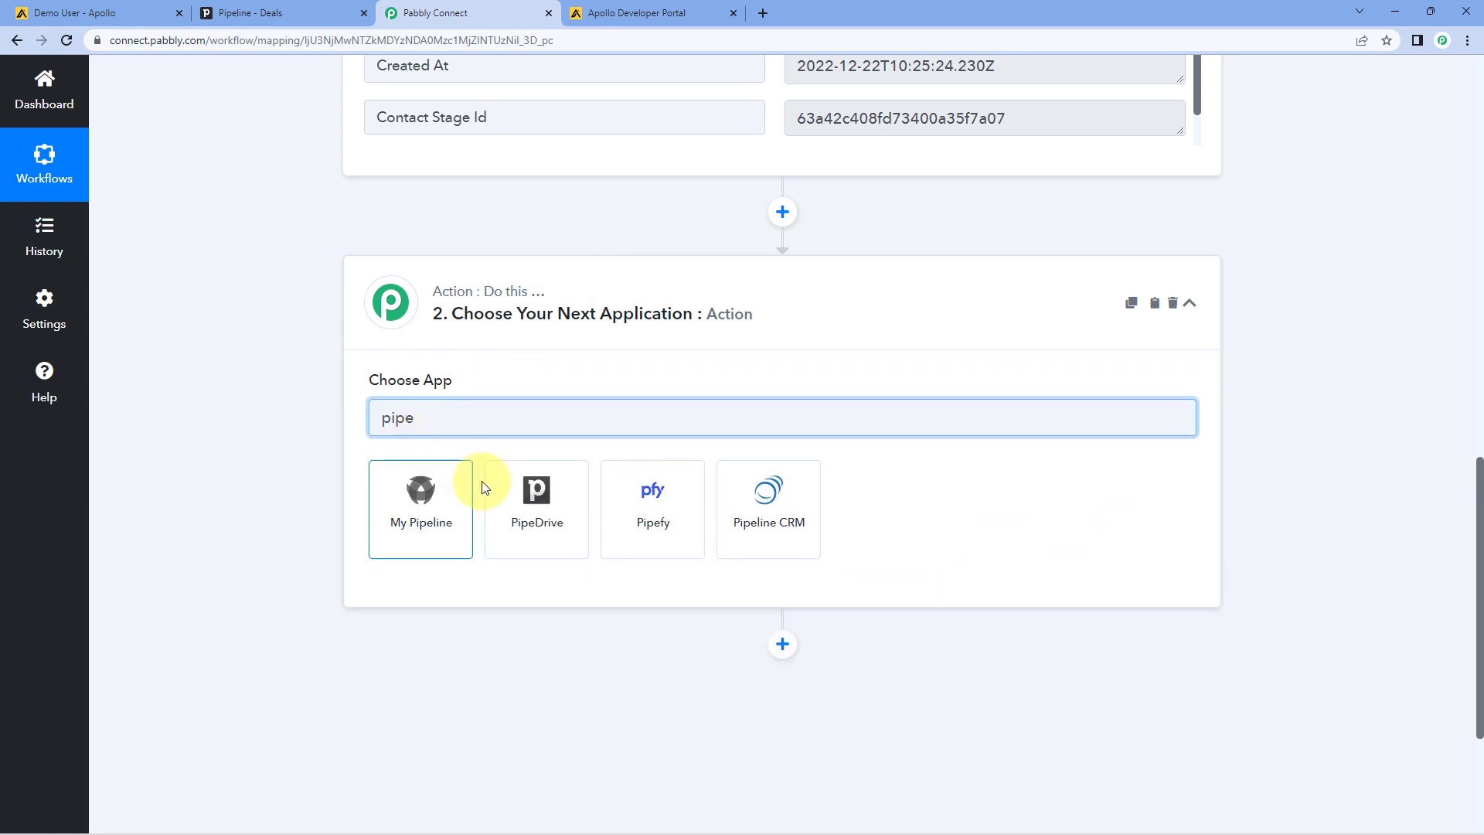
left_click(497, 492)
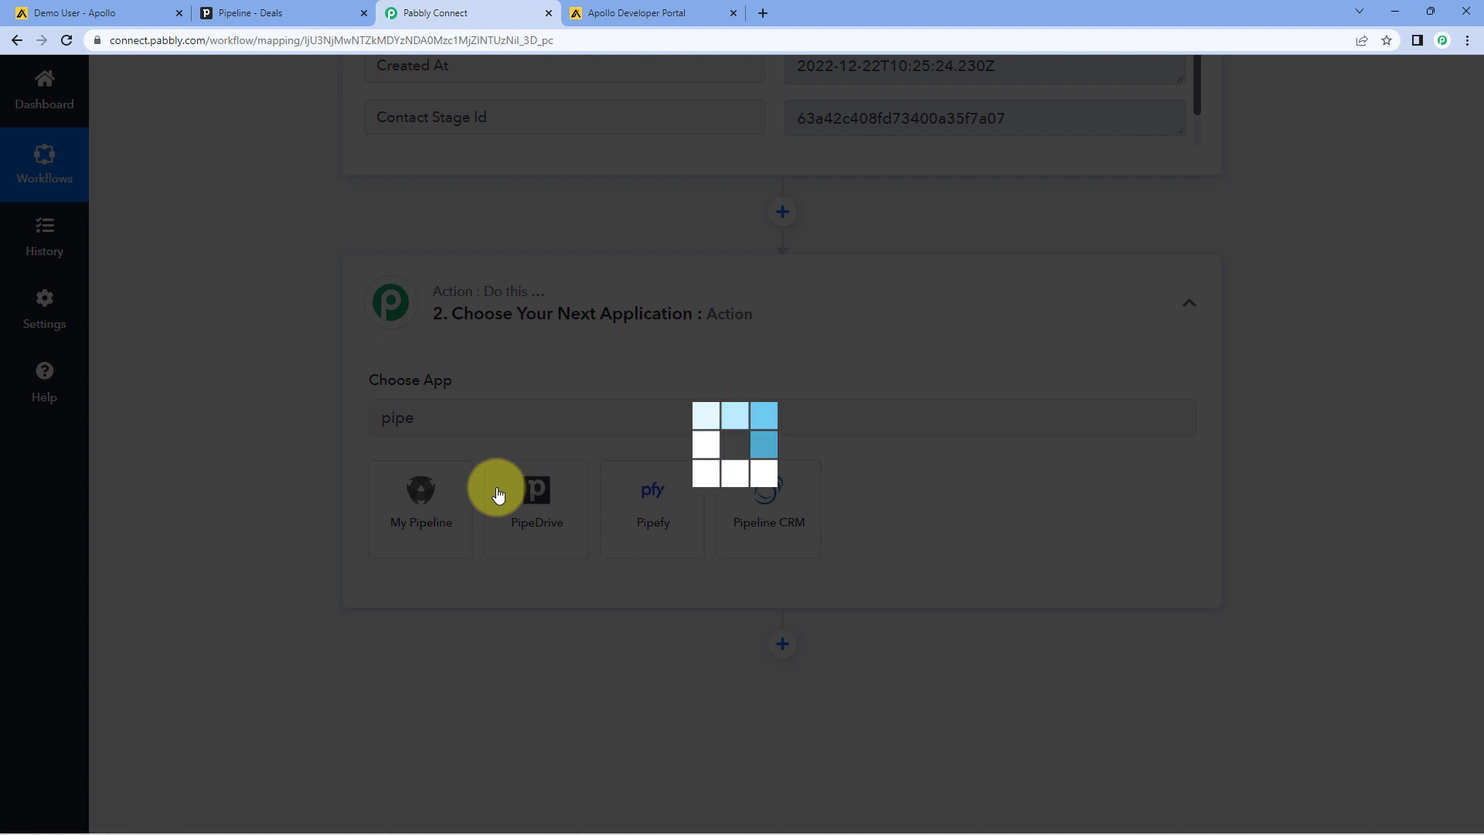
scroll(347, 439, "down", 2)
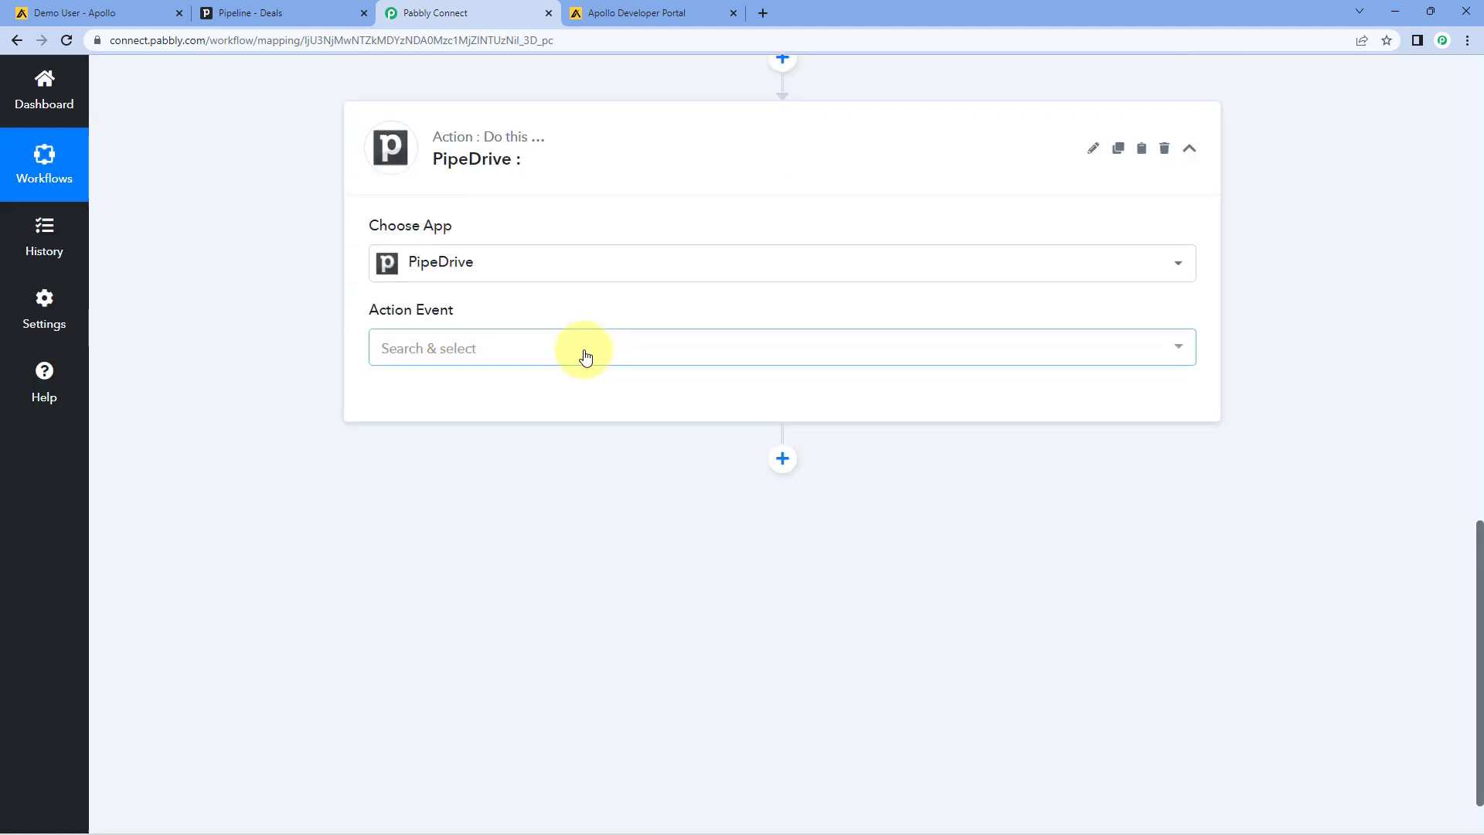
left_click(585, 356)
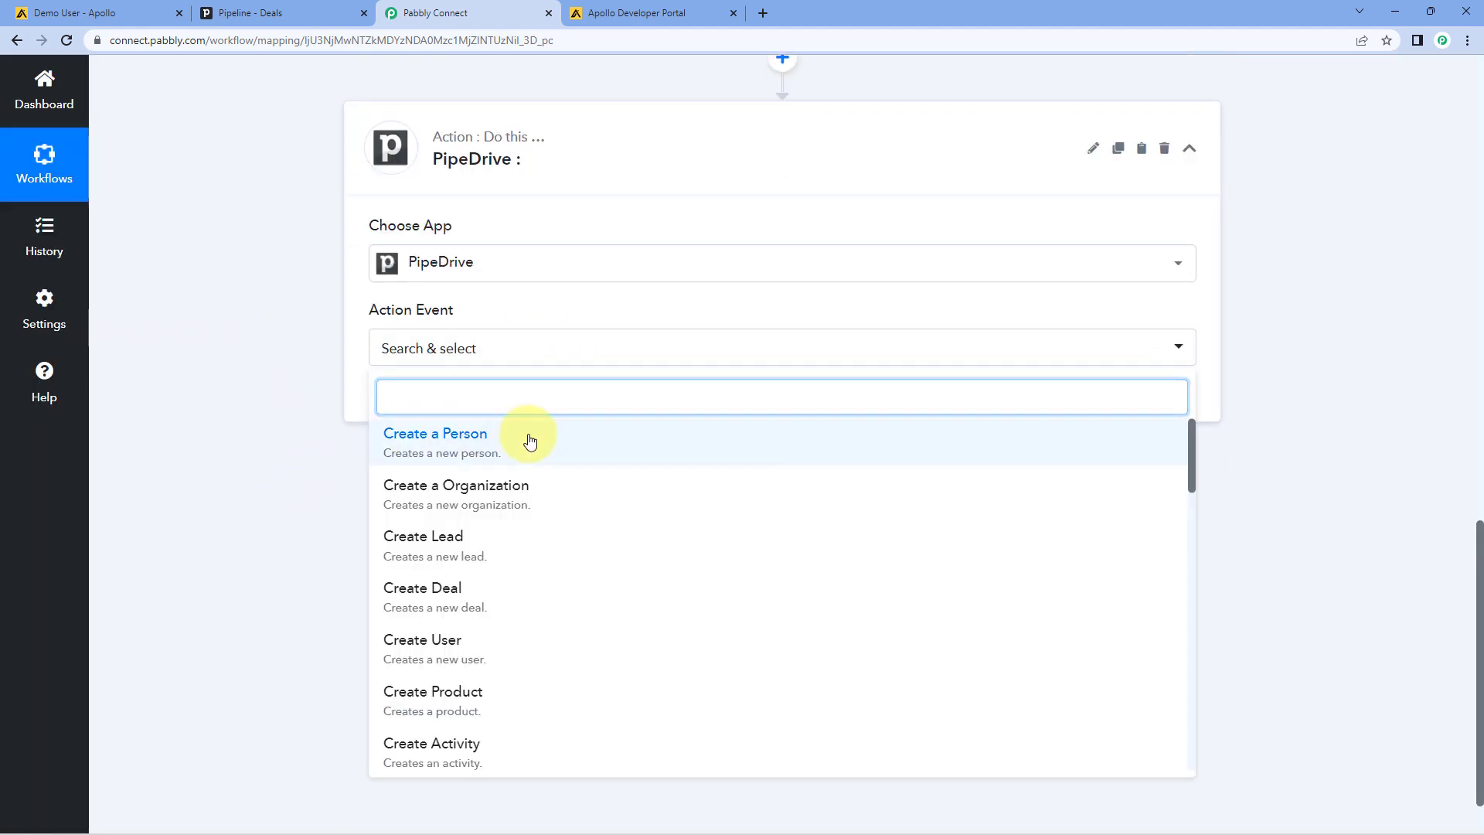
left_click(529, 441)
- Start a new PipeDrive connection and switch to the Pipedrive tab
left_click(437, 415)
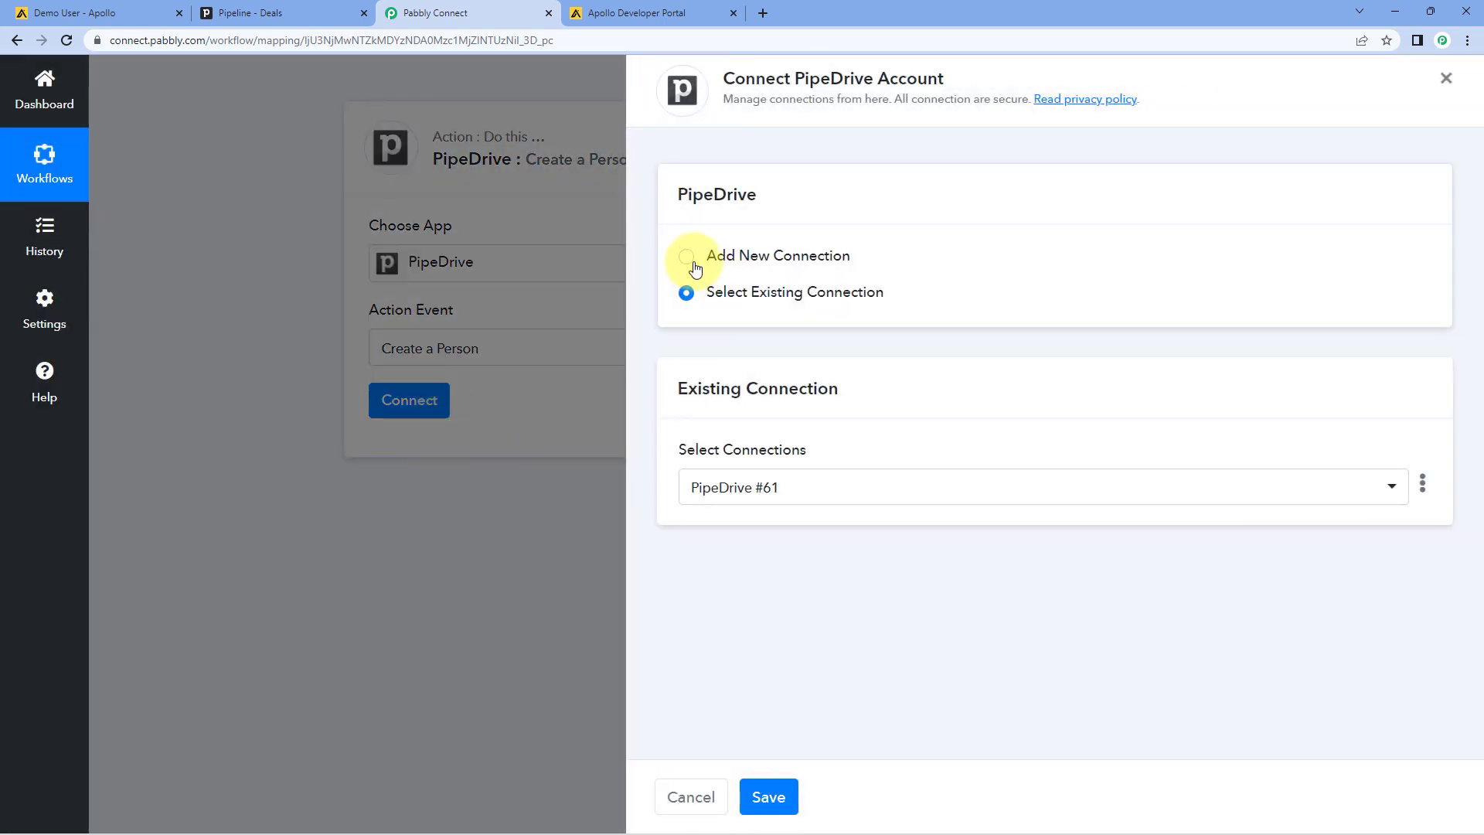
left_click(687, 259)
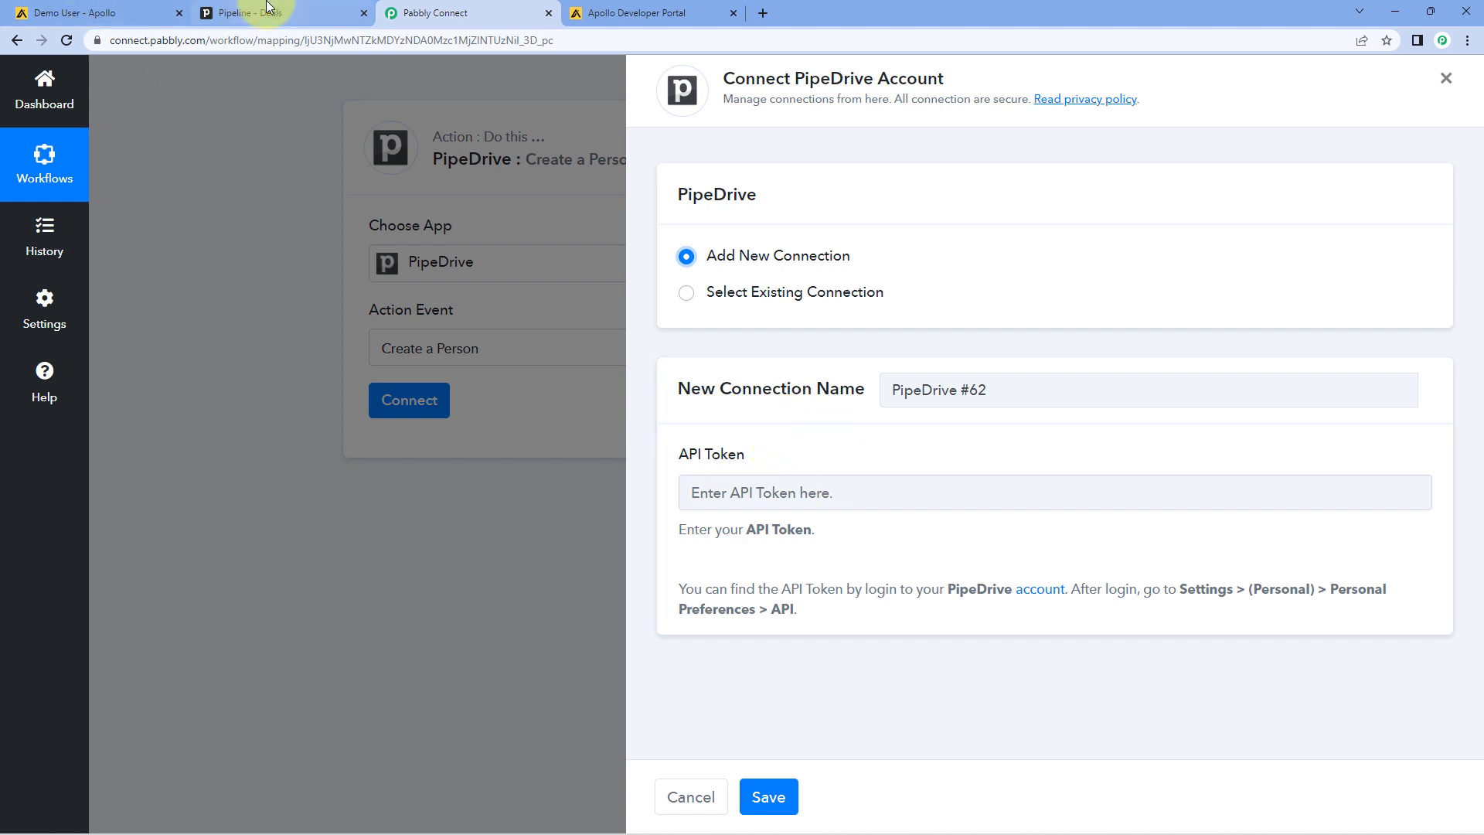
left_click(289, 12)
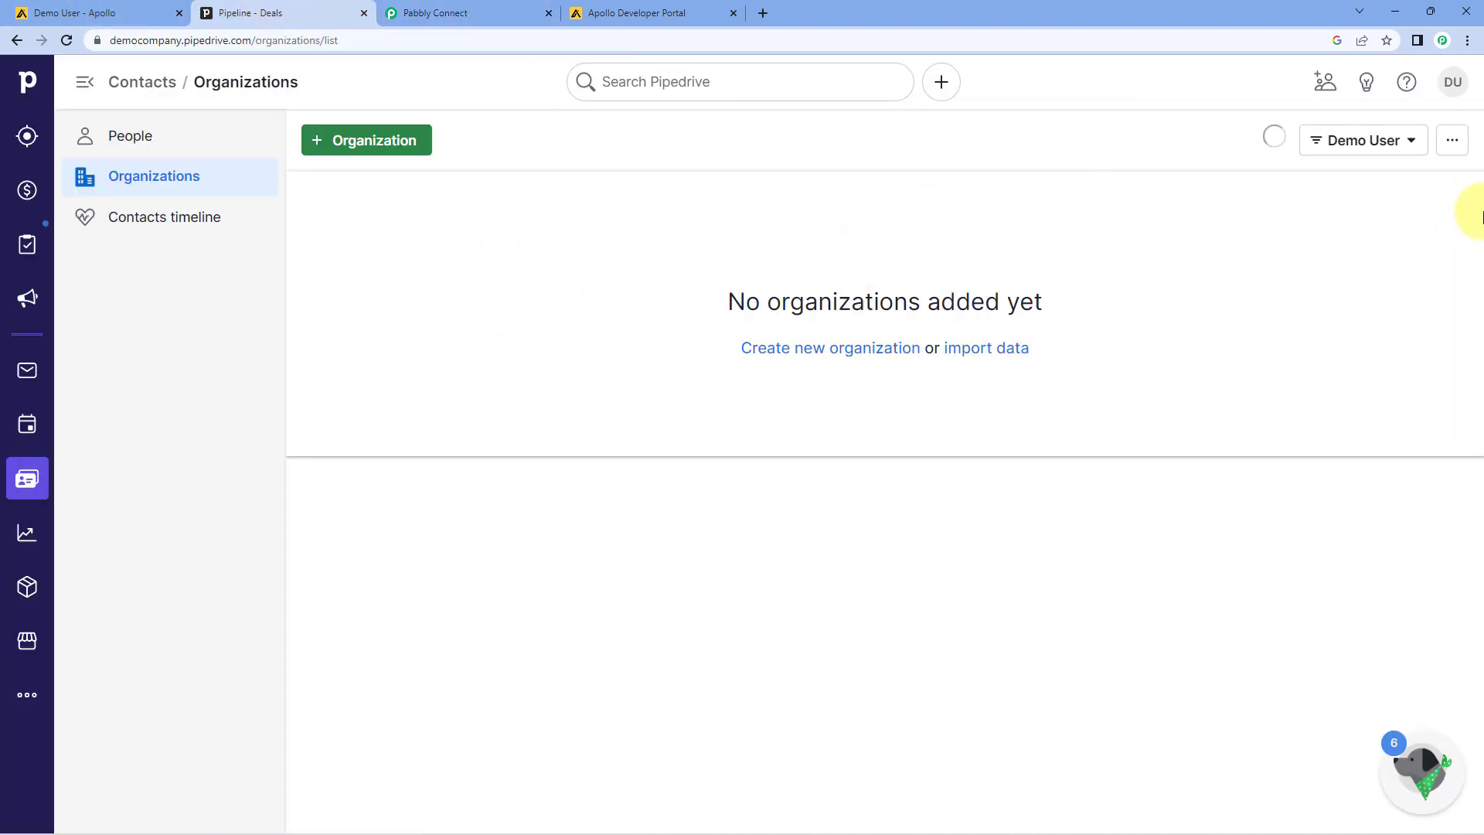
- Copy the personal API token from Pipedrive's Personal preferences into Pabbly's API Token field
left_click(1457, 82)
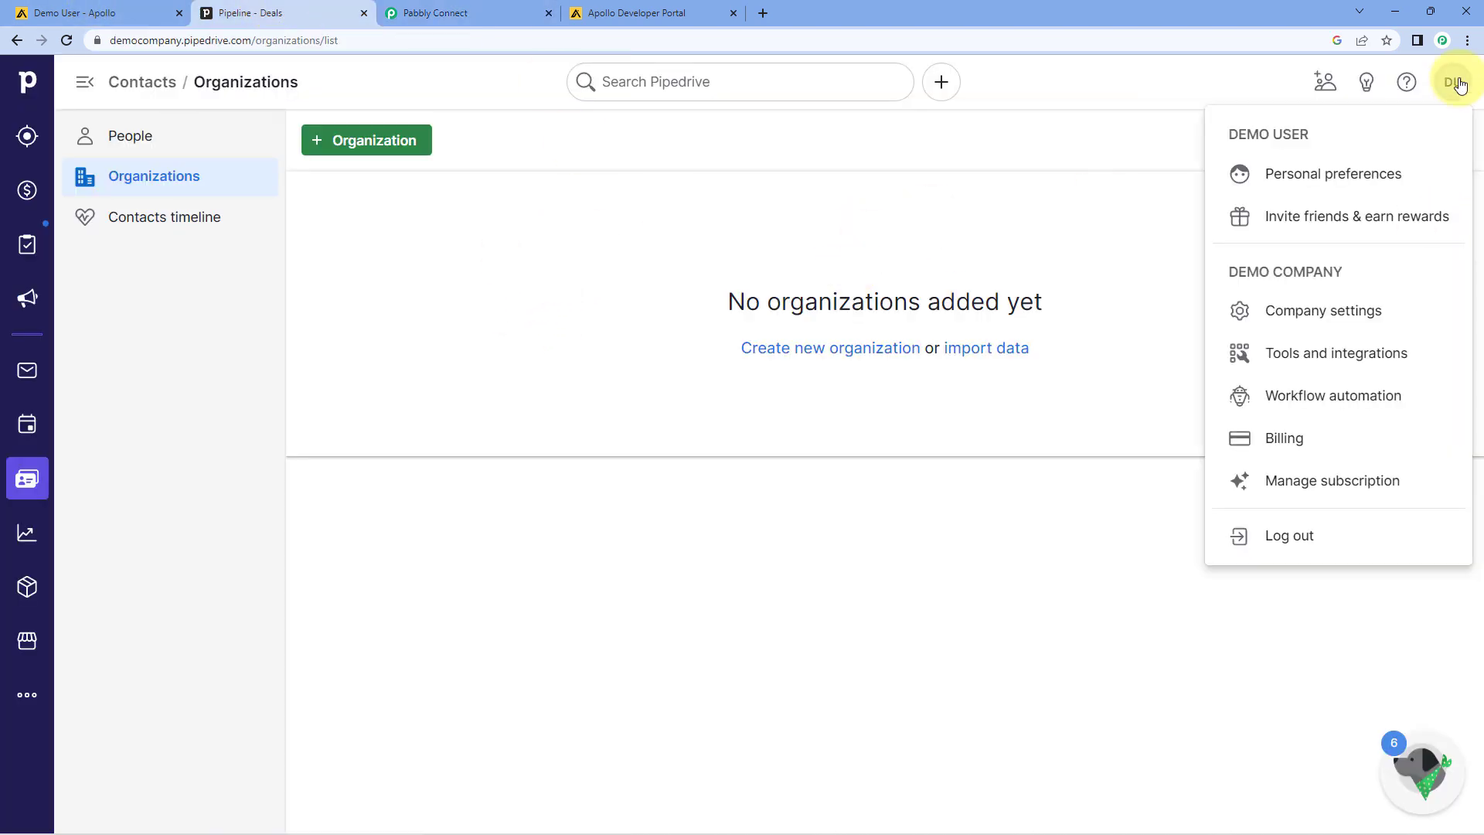
left_click(1325, 173)
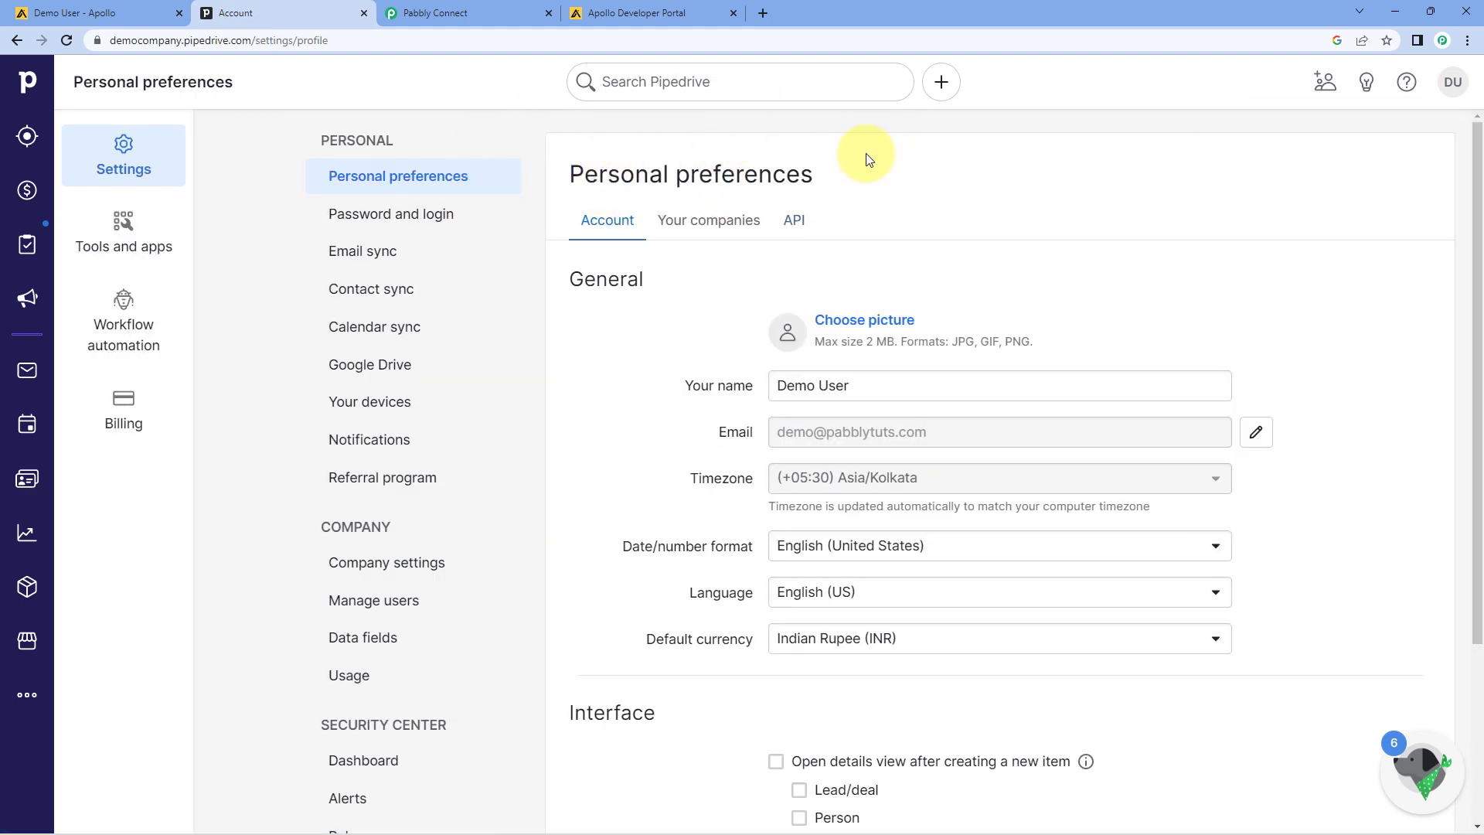
left_click(795, 223)
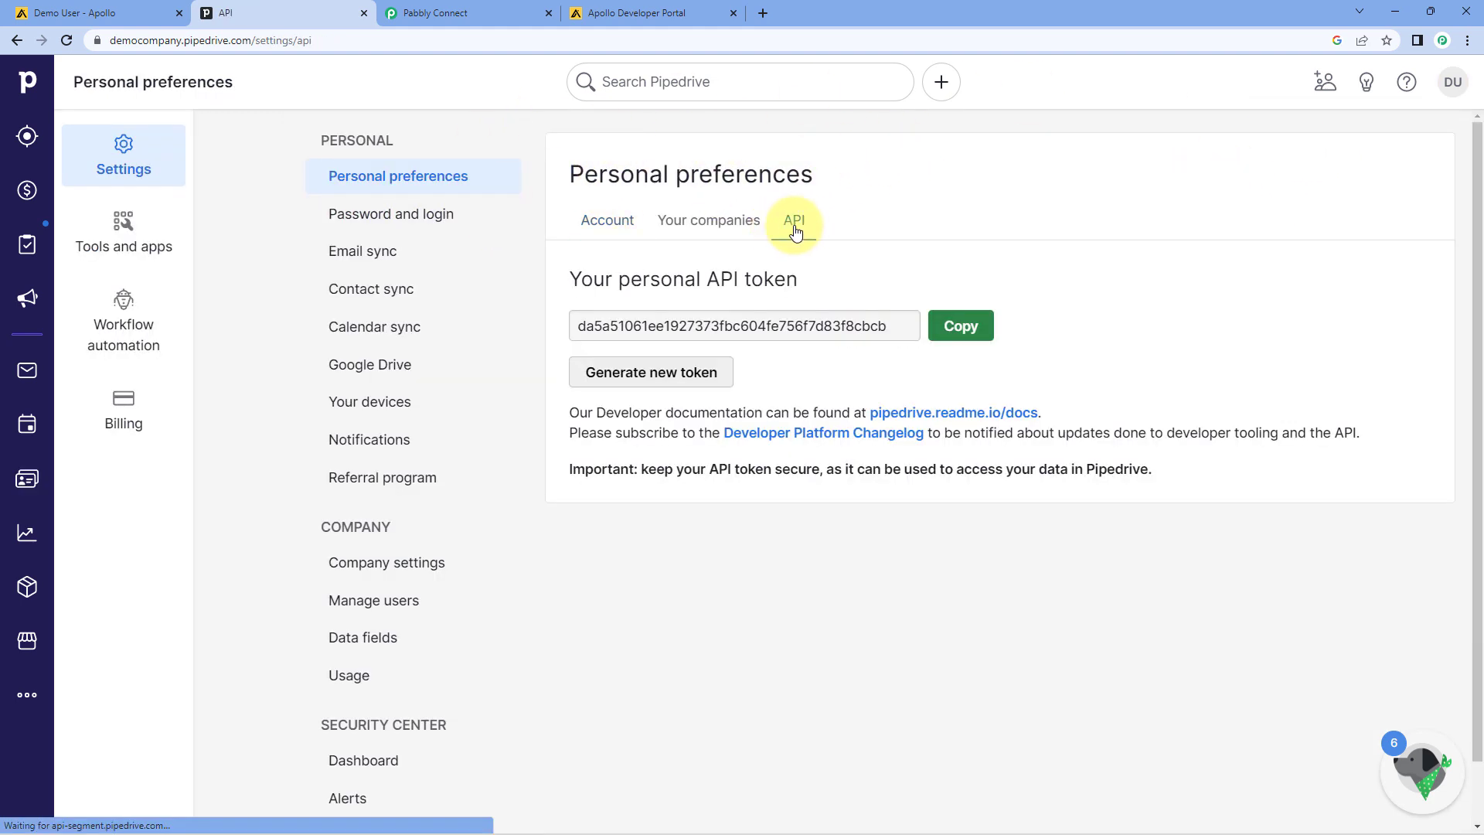
left_click(956, 337)
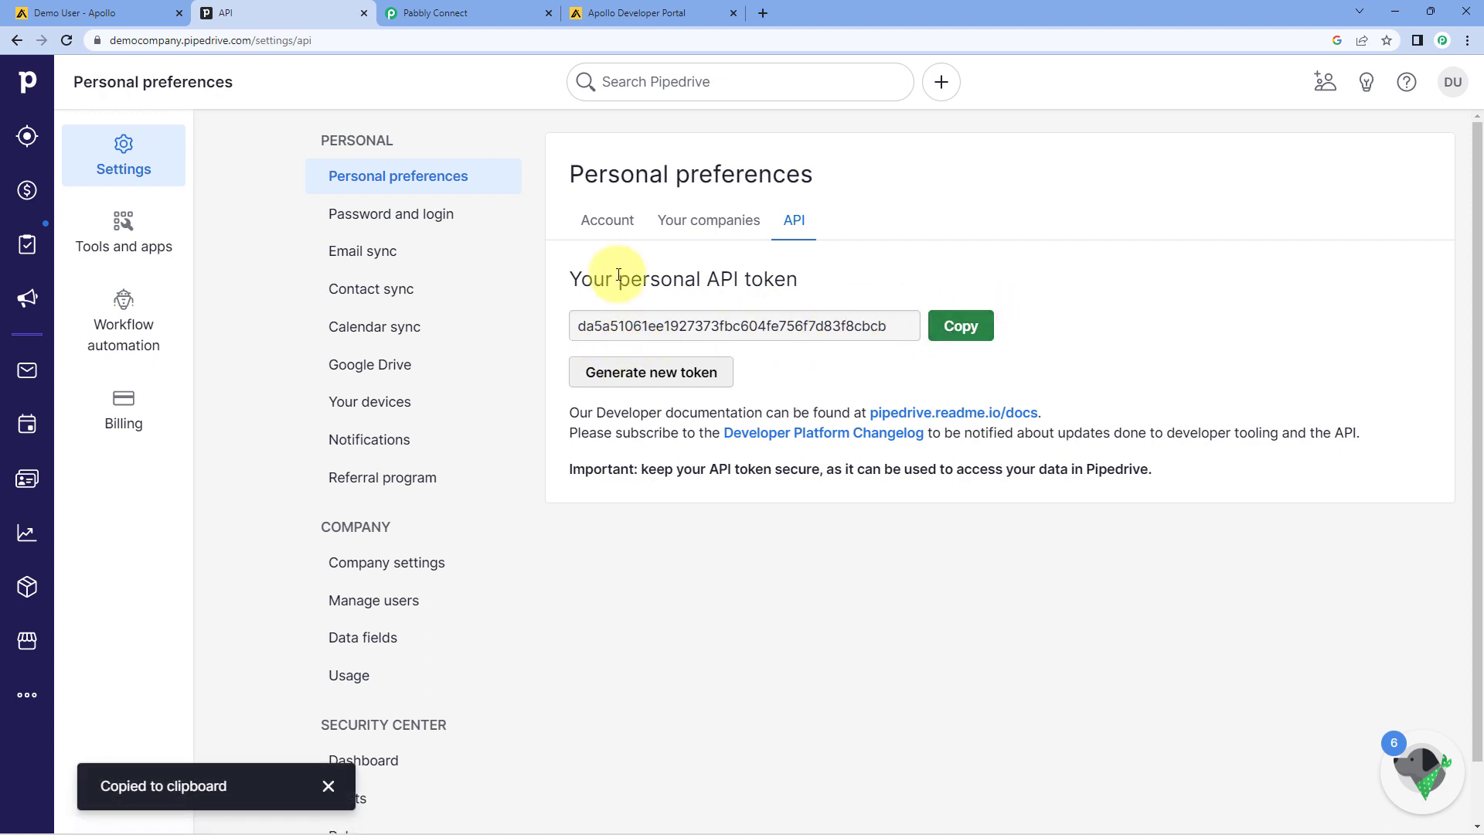
left_click(497, 7)
left_click(749, 492)
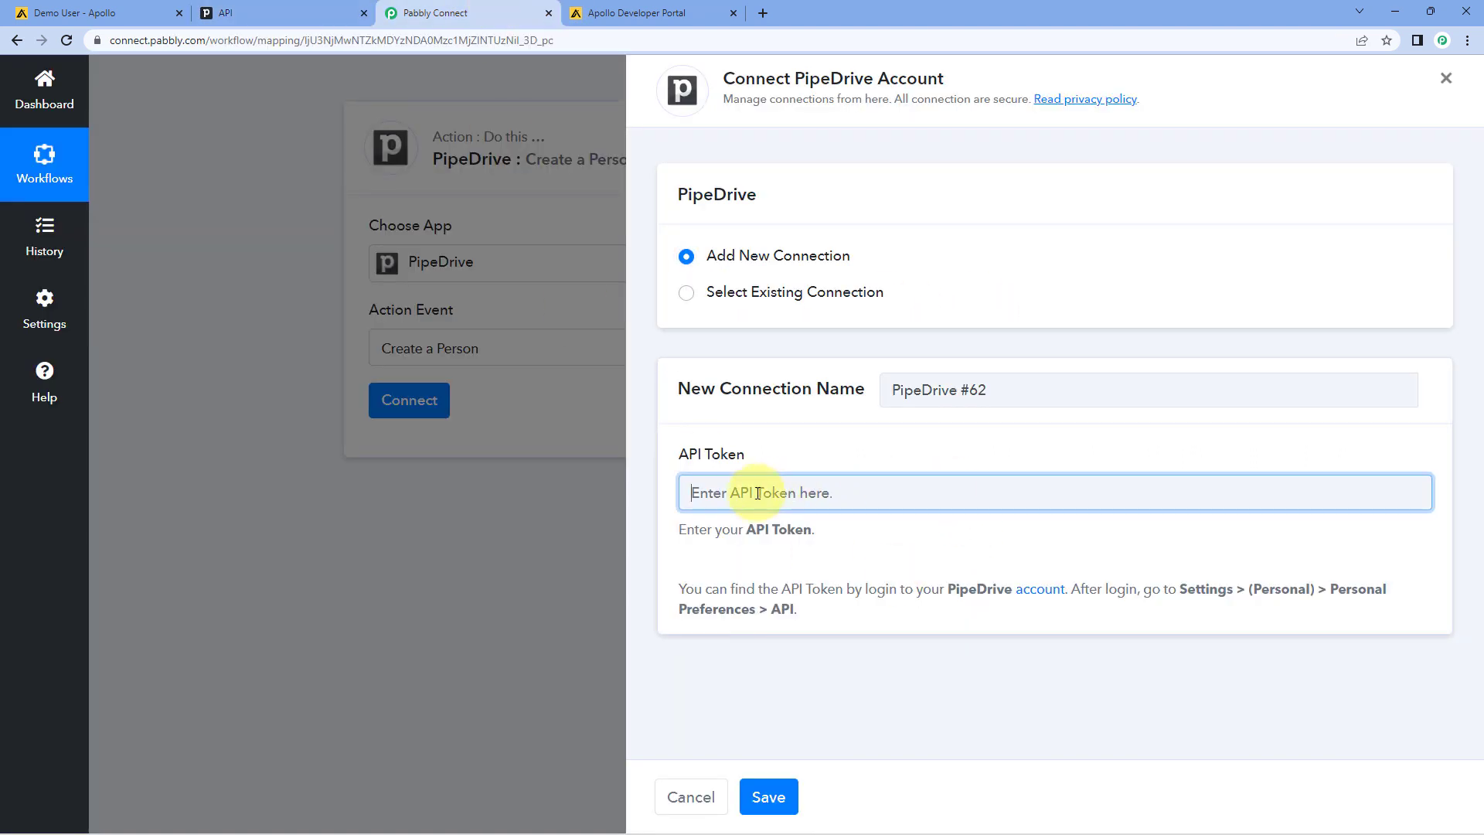
- Paste the copied API token into the new PipeDrive connection and save it
right_click(756, 493)
left_click(832, 619)
left_click(772, 794)
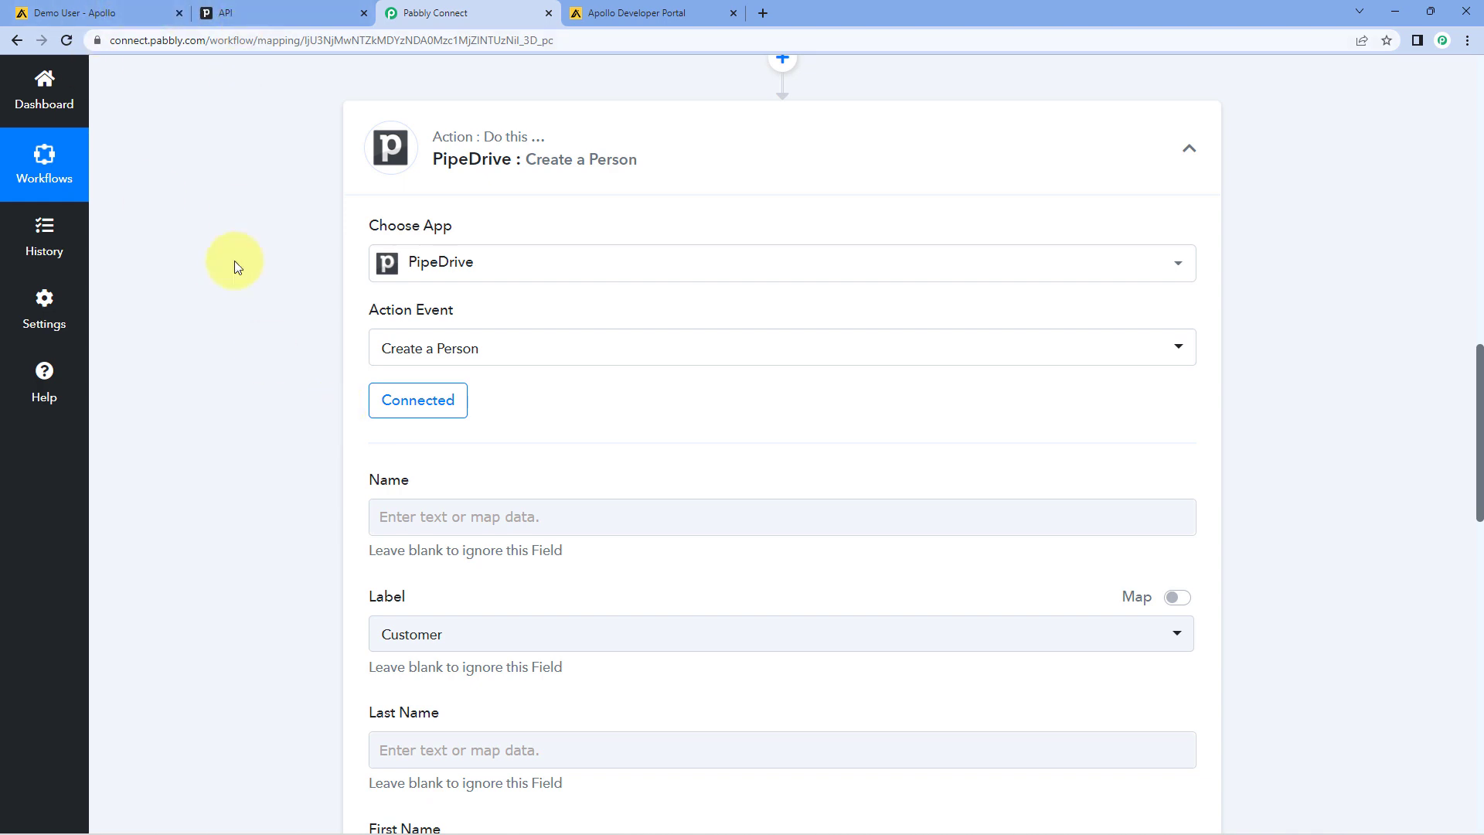
- Review the Apollo response data and highlight the contact's Name value
scroll(309, 456, "down", 2)
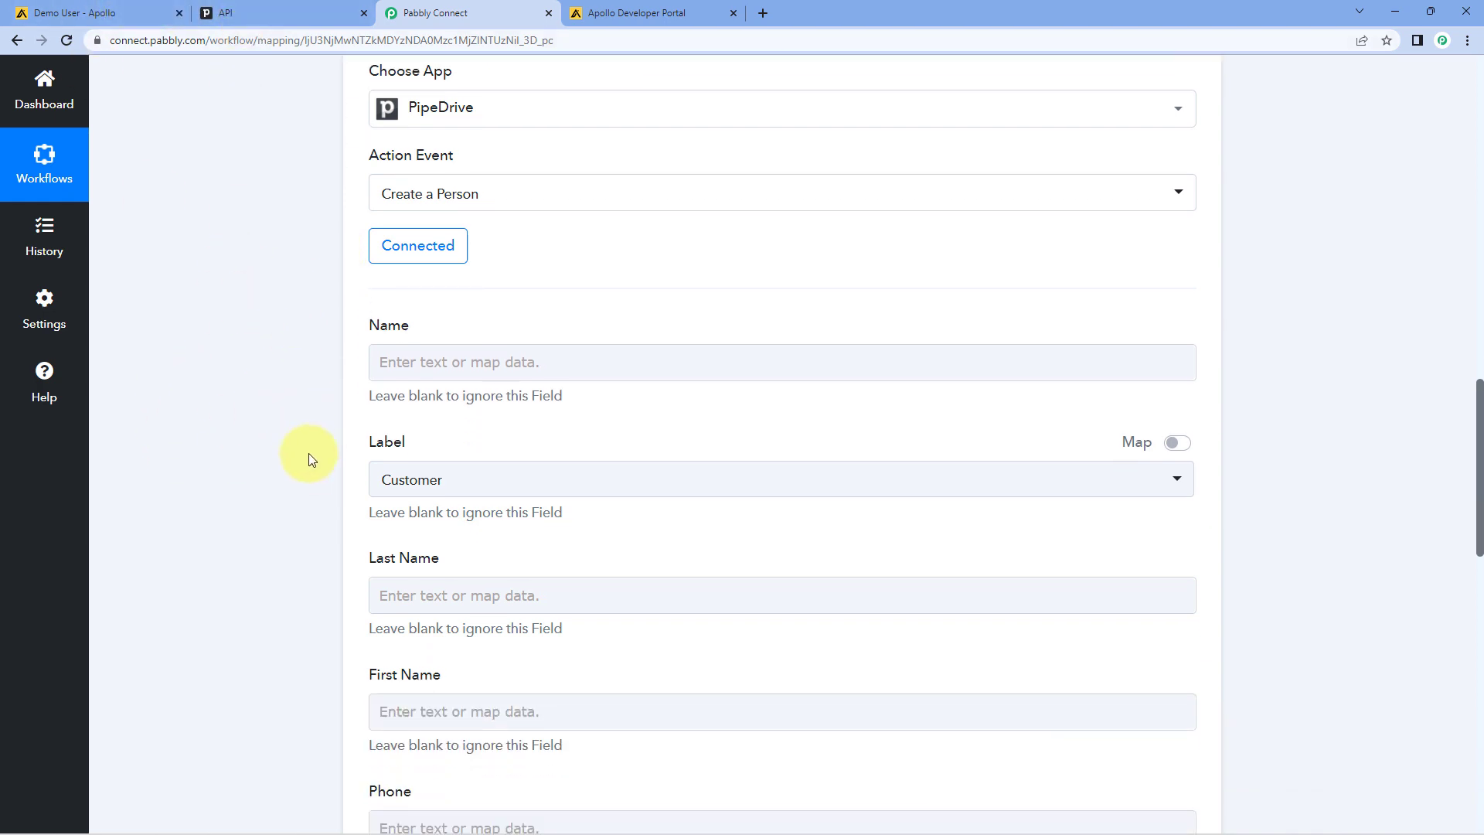
scroll(471, 273, "down", 1)
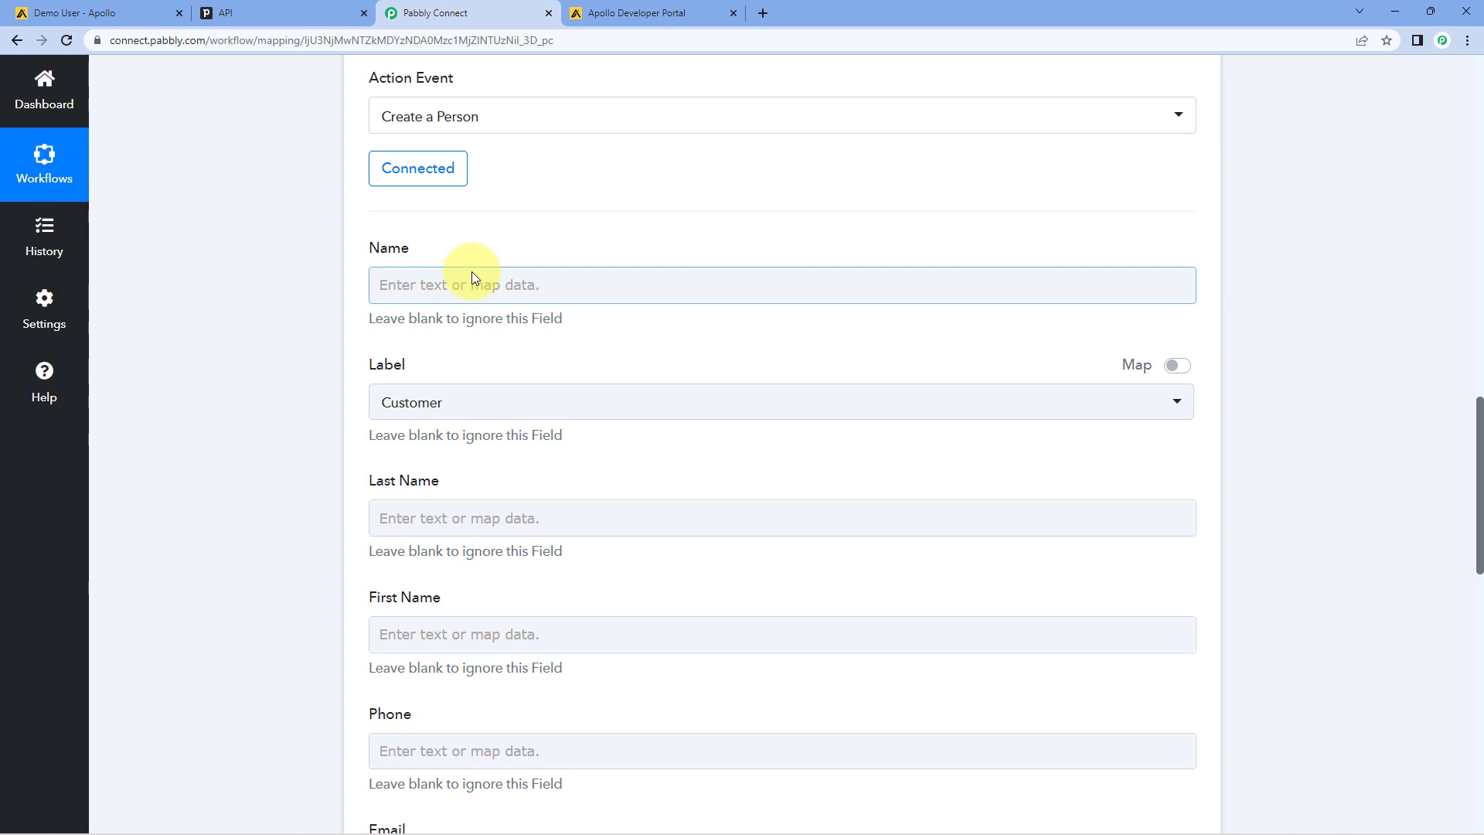
scroll(613, 299, "up", 10)
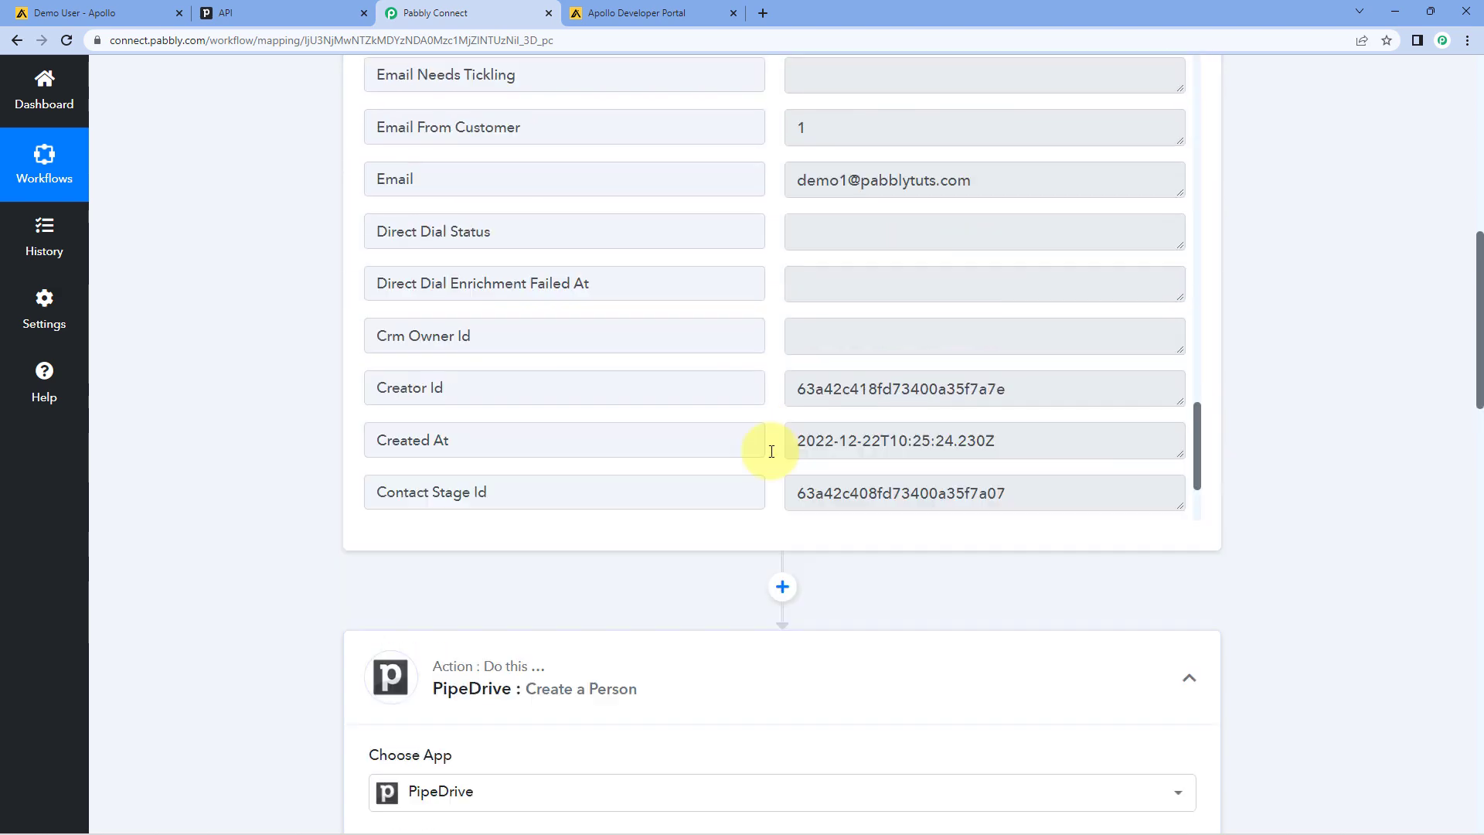
scroll(775, 423, "up", 7)
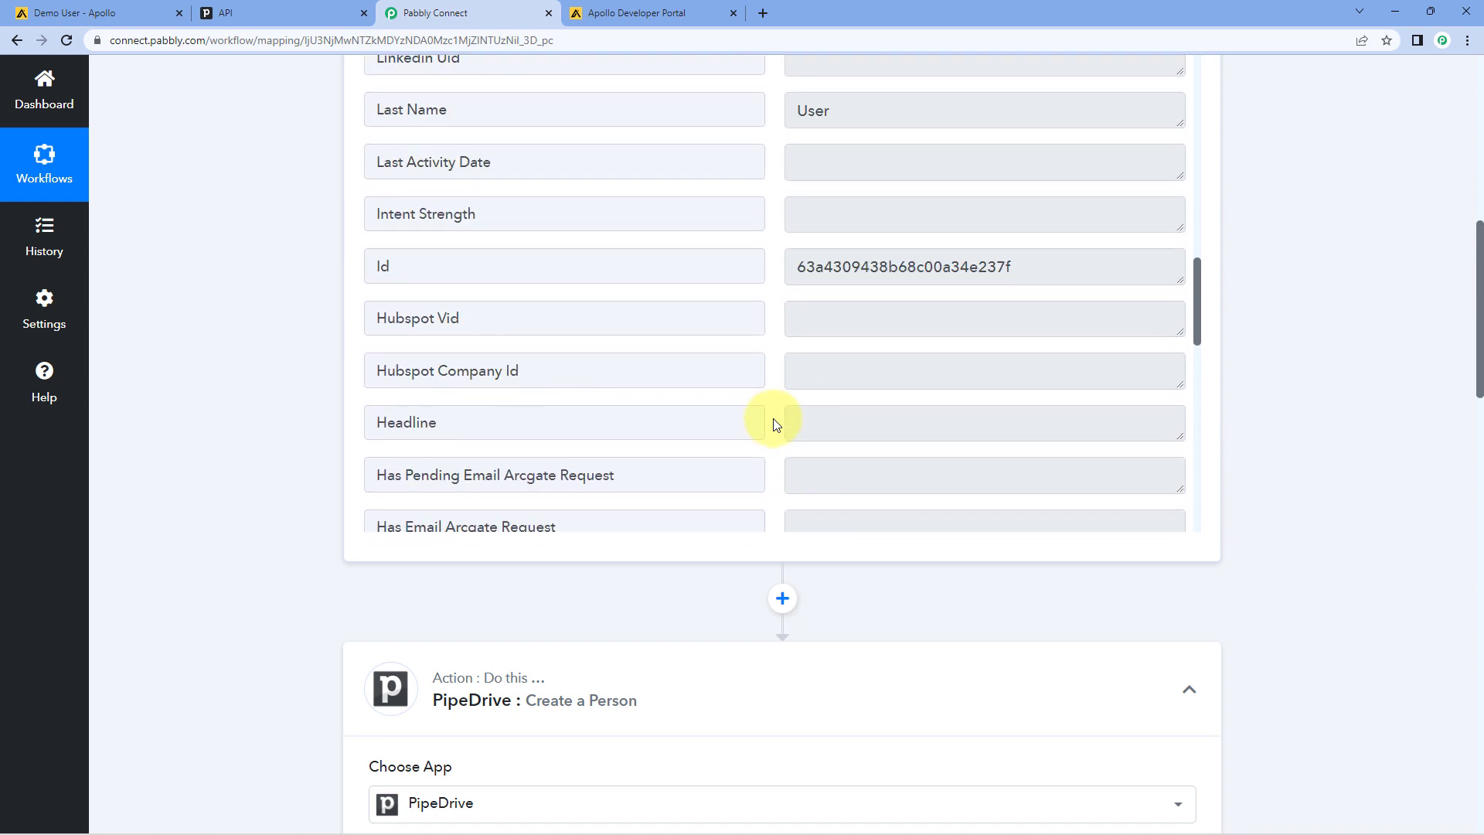
scroll(776, 422, "up", 3)
left_click_drag(912, 366, 765, 360)
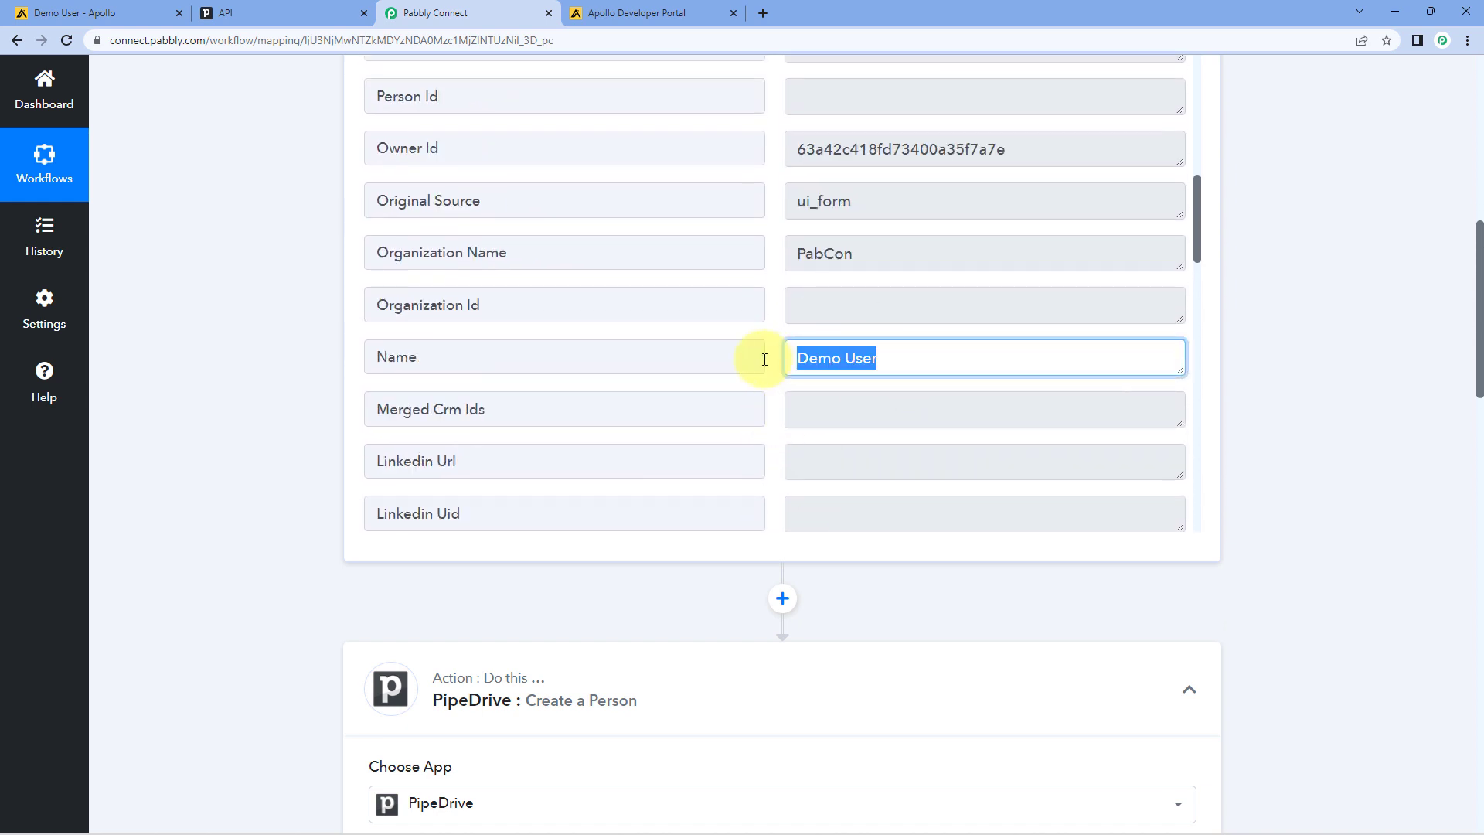
left_click(907, 359)
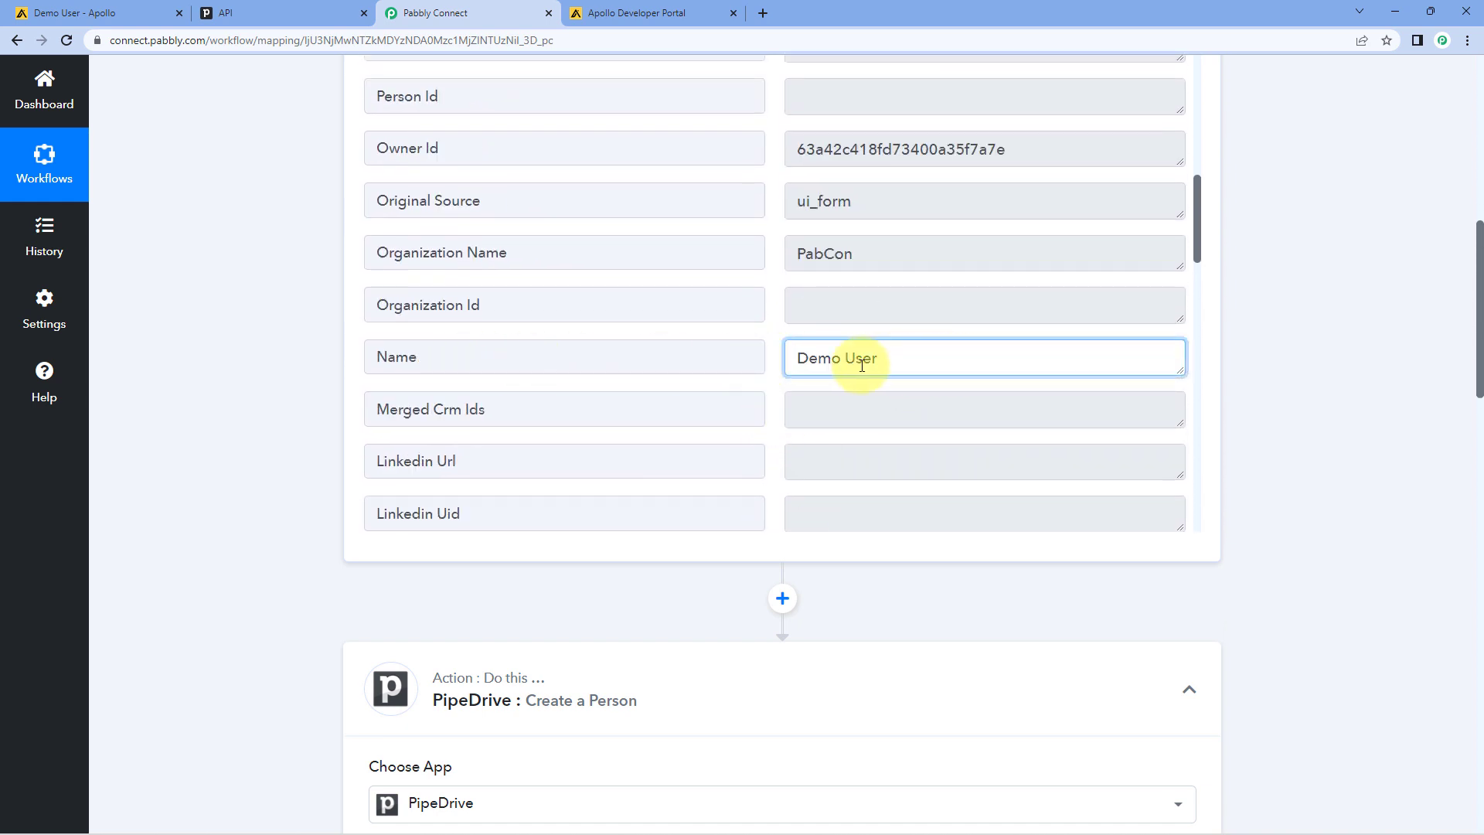
scroll(232, 502, "down", 9)
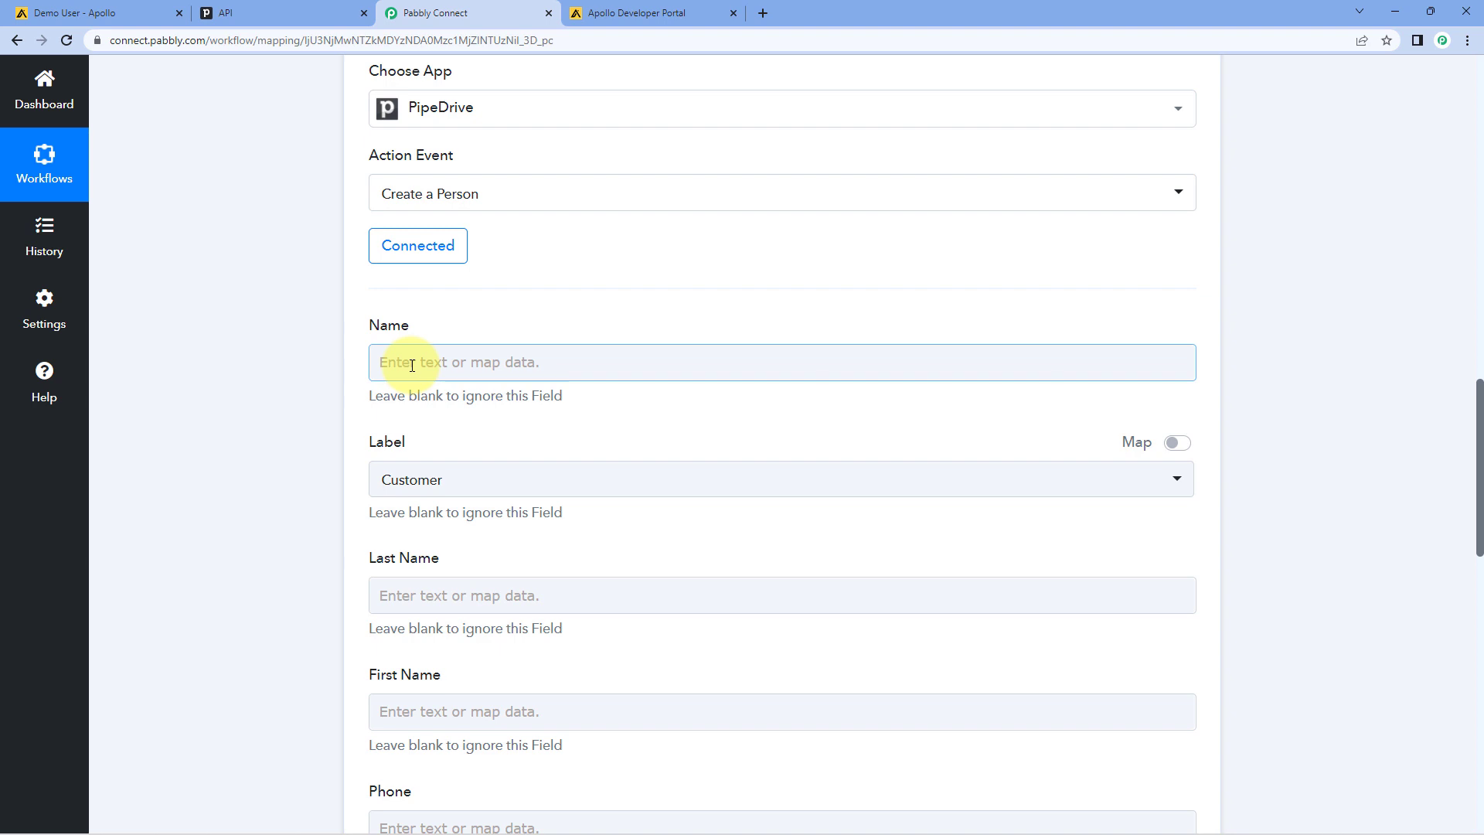
- Map the person's Name field to the Apollo New Contact Name value
left_click(412, 366)
scroll(308, 371, "down", 2)
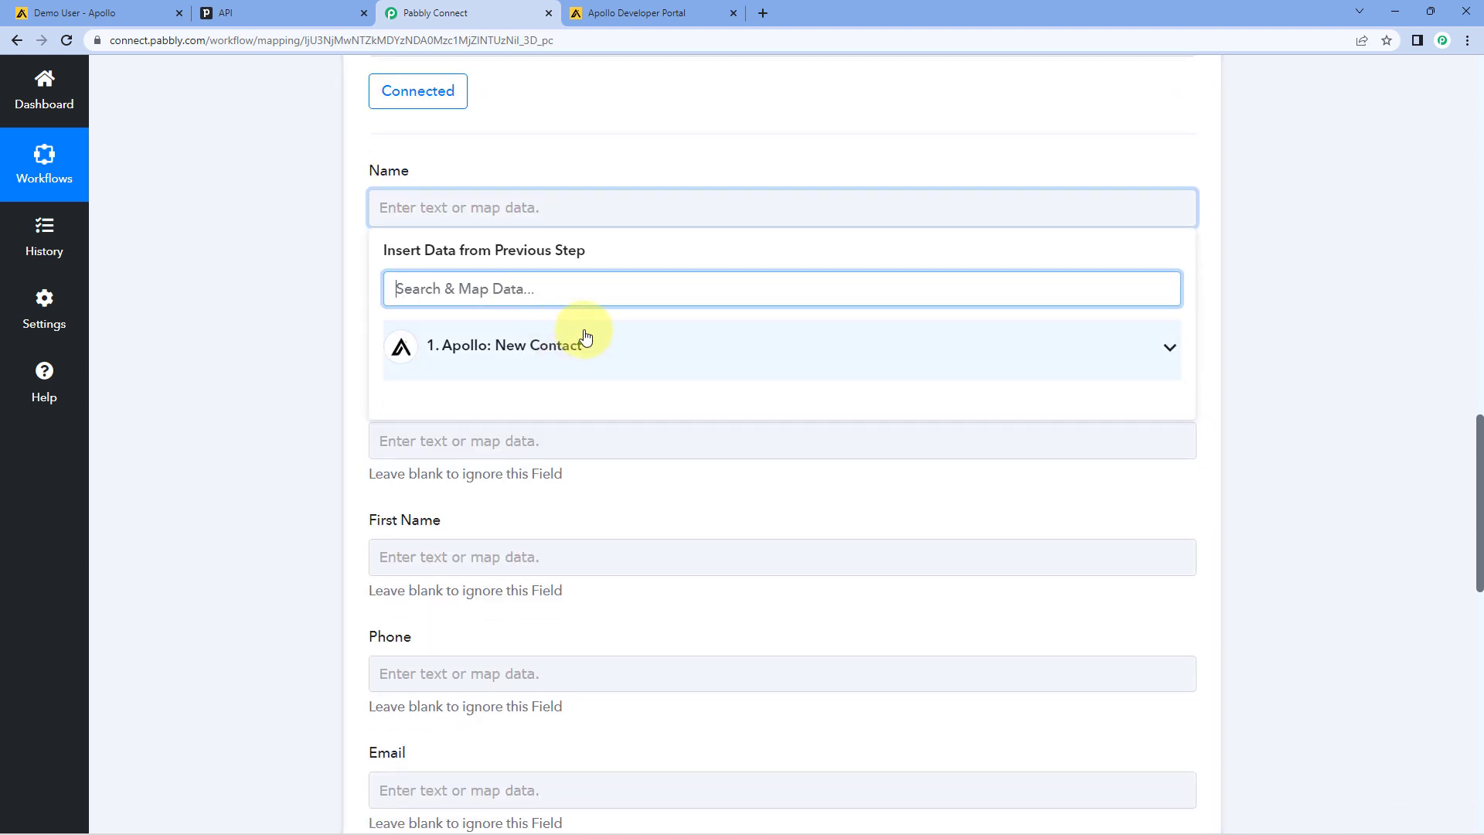
left_click(620, 353)
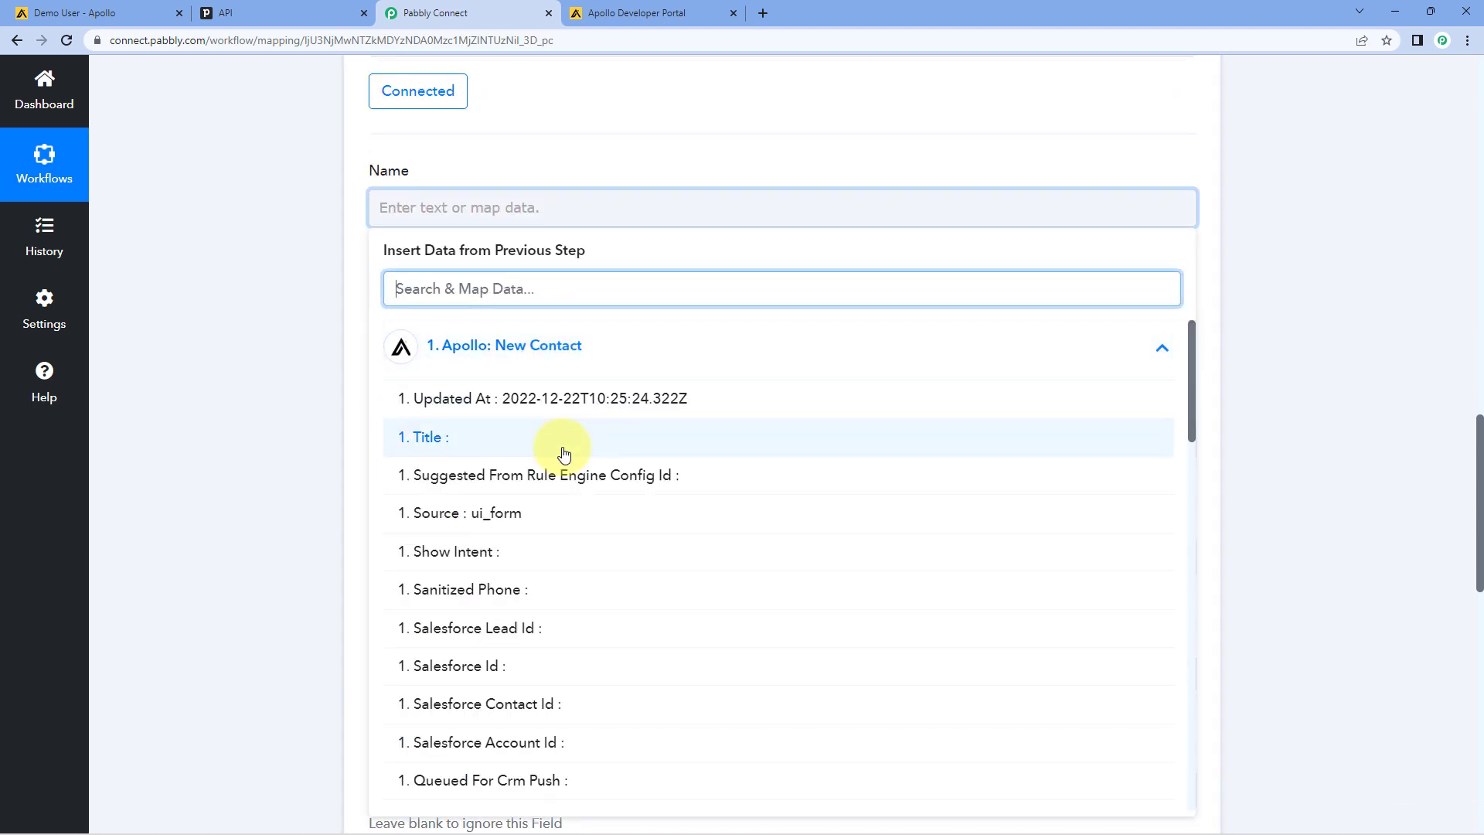
scroll(564, 455, "down", 4)
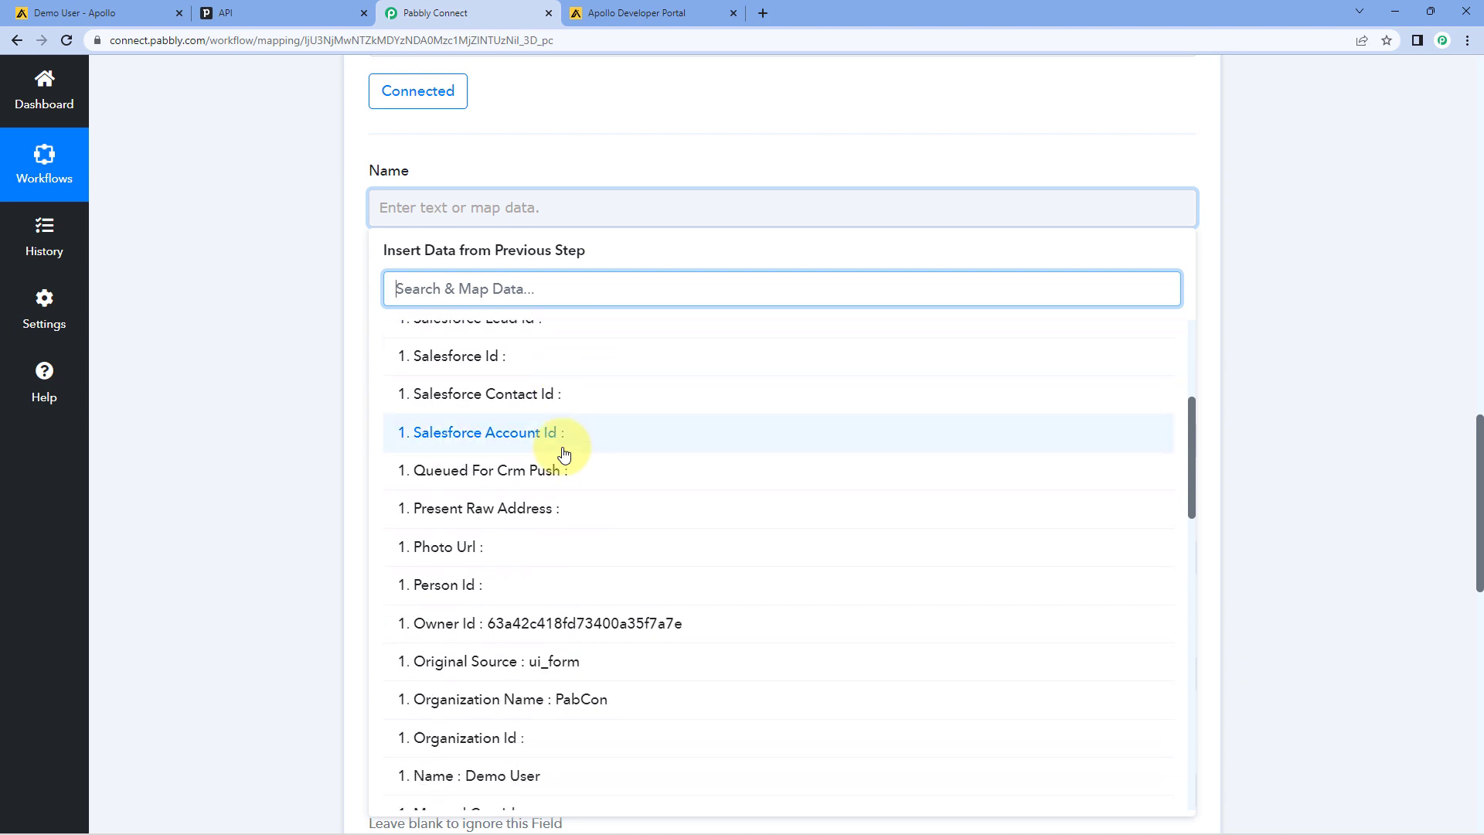
scroll(563, 454, "down", 6)
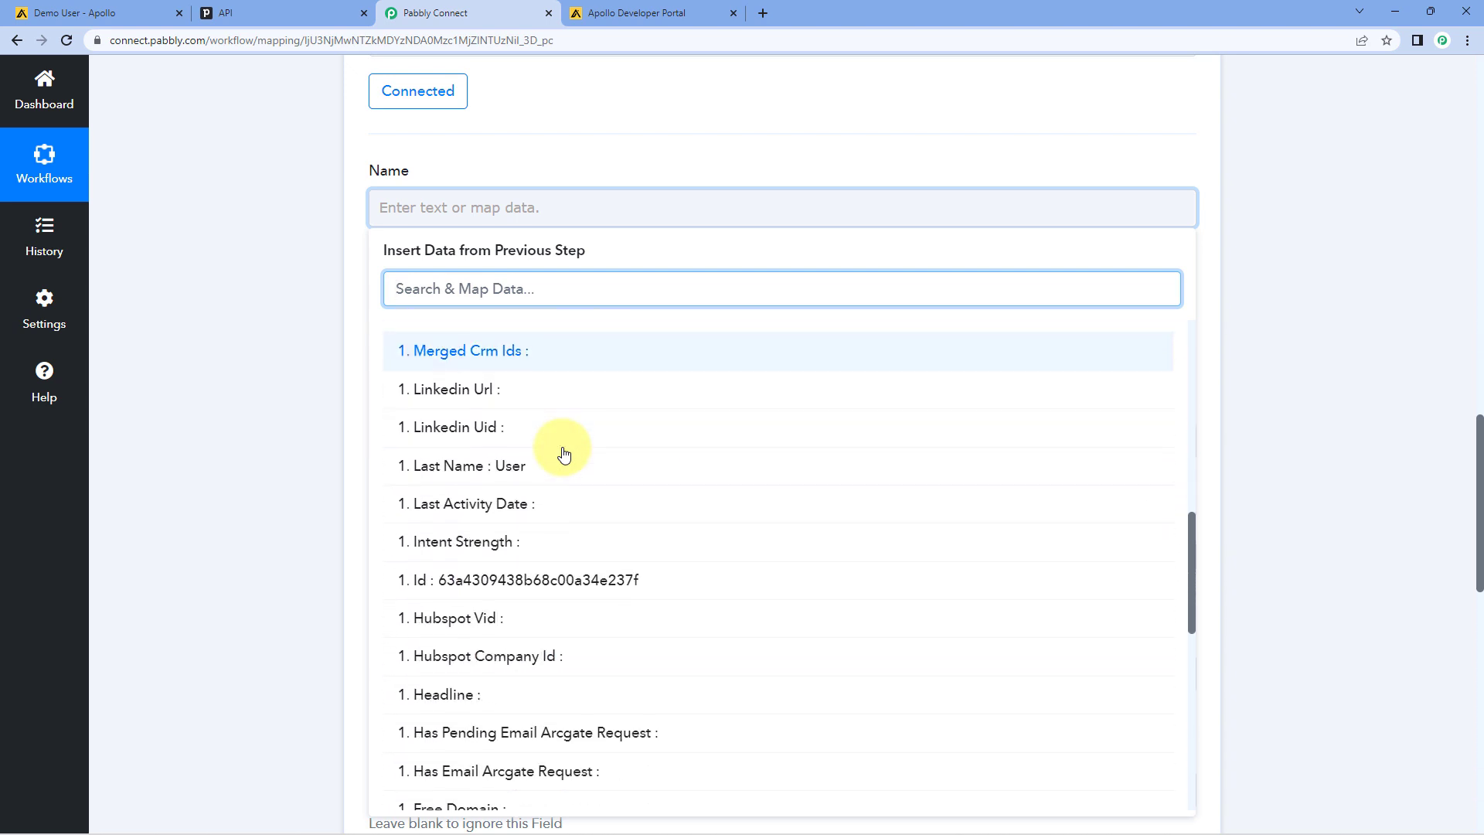
scroll(564, 456, "up", 2)
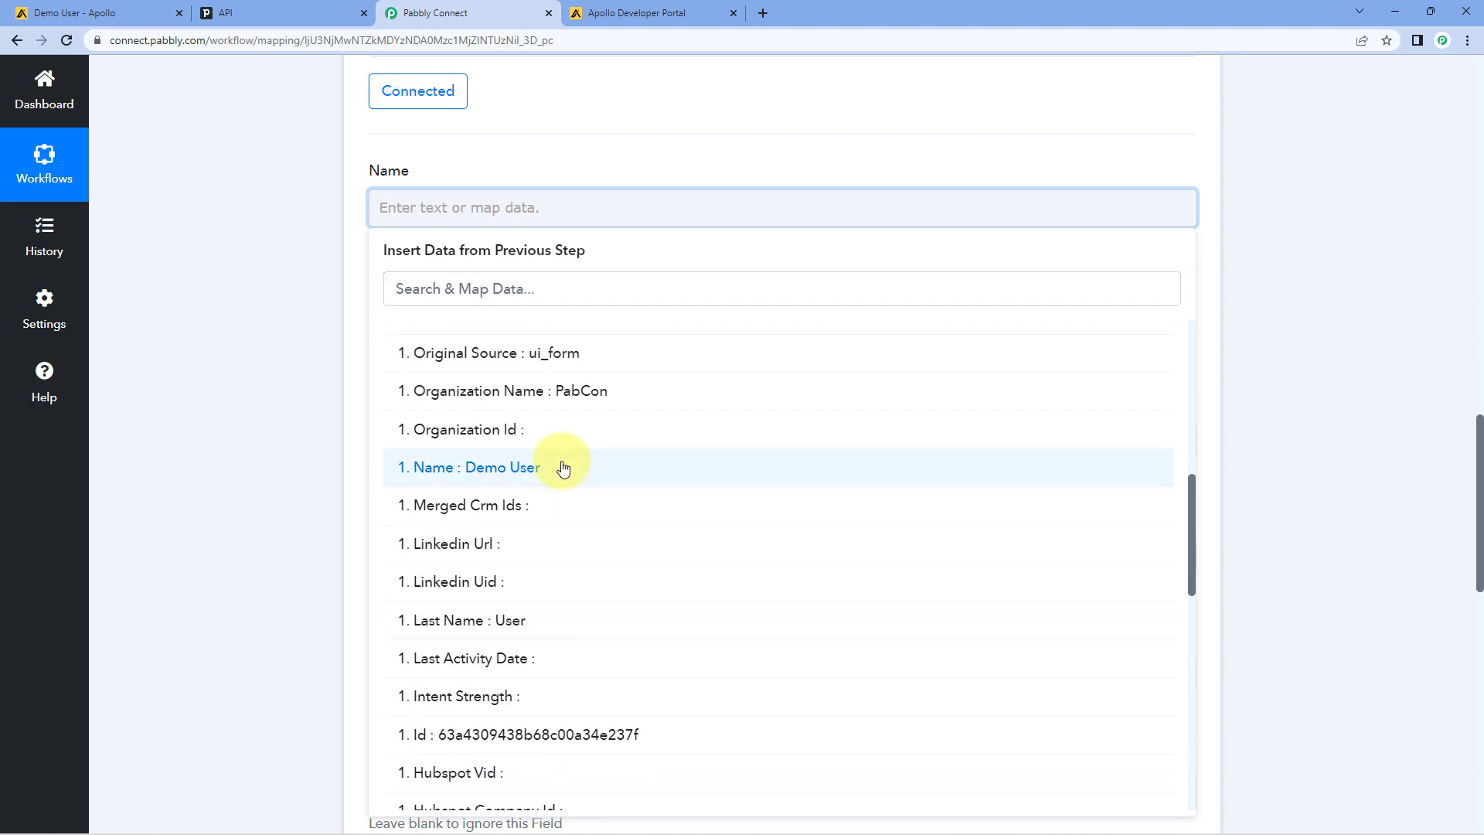
left_click(562, 467)
left_click(295, 318)
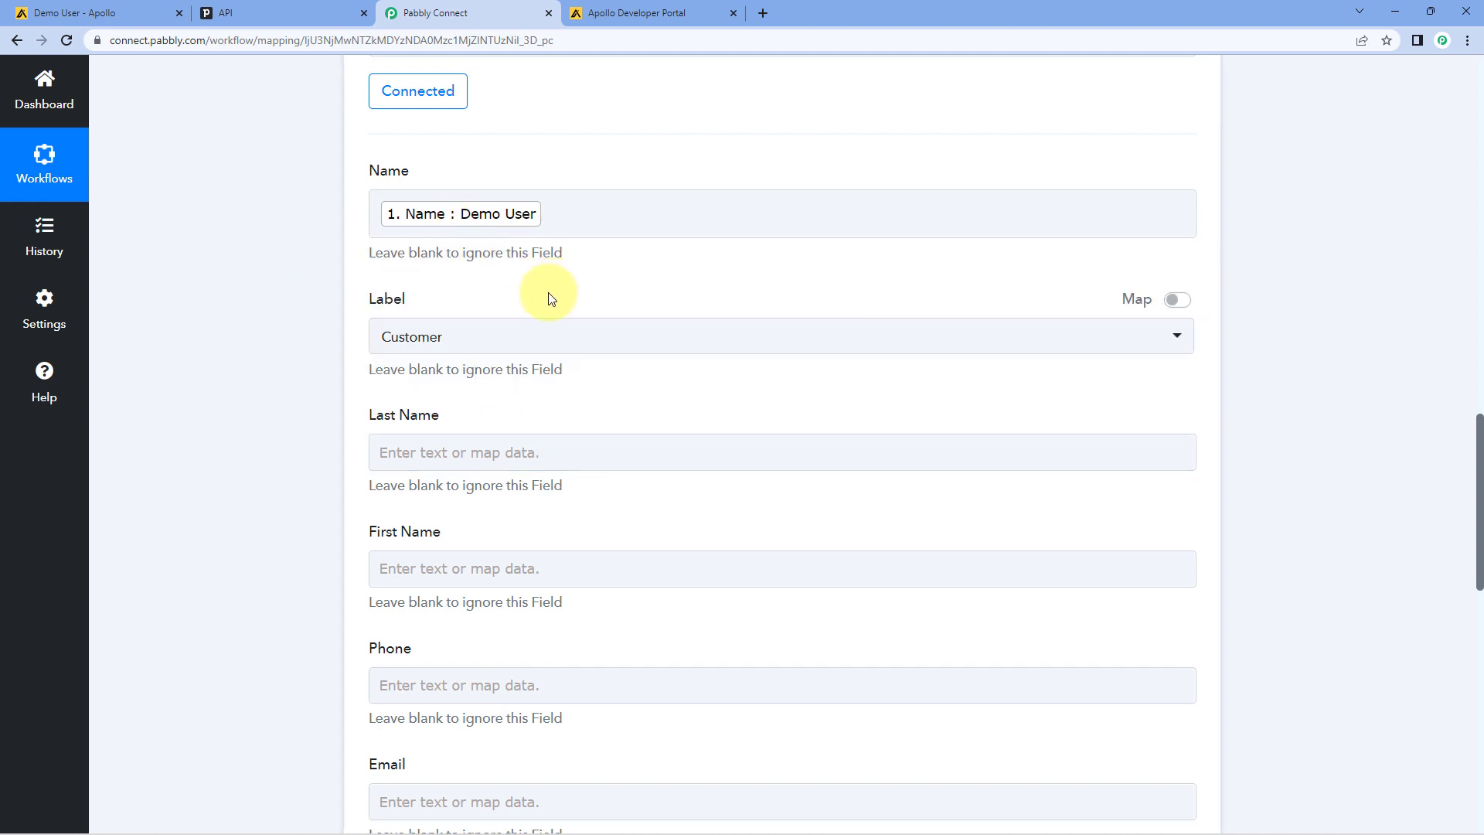
- Set the person's Label to Cold Lead
left_click(580, 332)
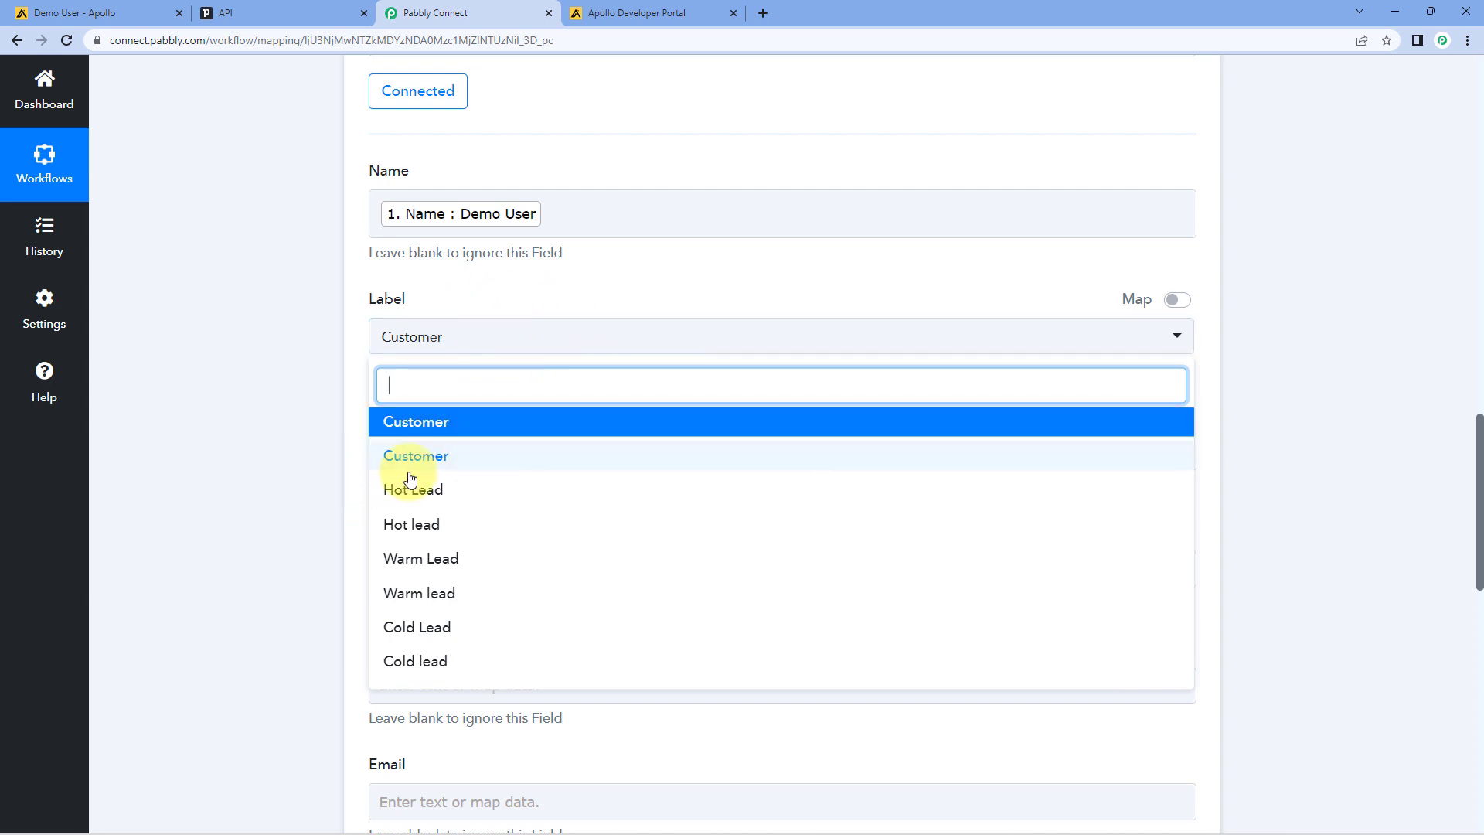
left_click(460, 638)
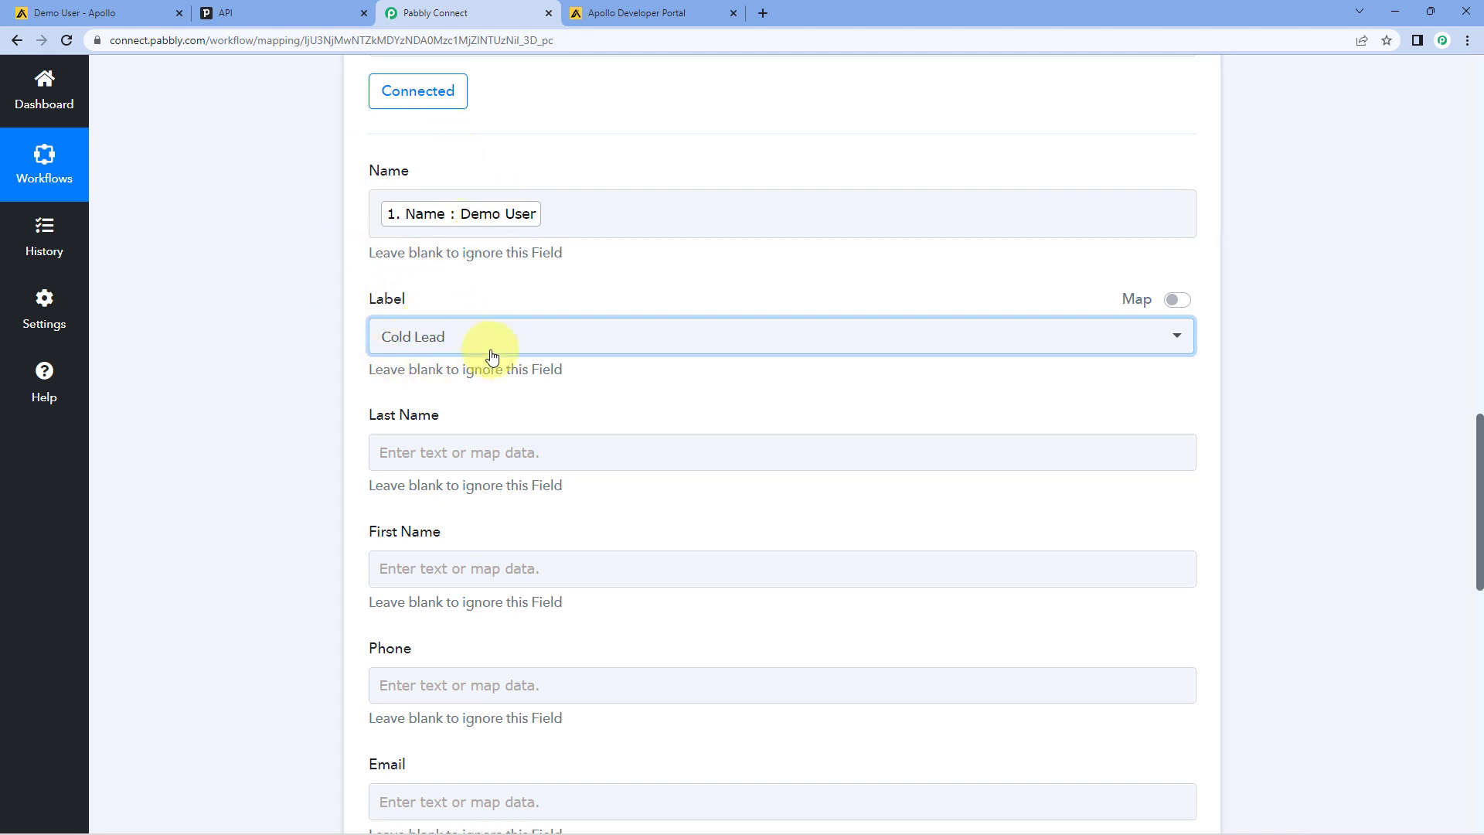
scroll(492, 357, "down", 1)
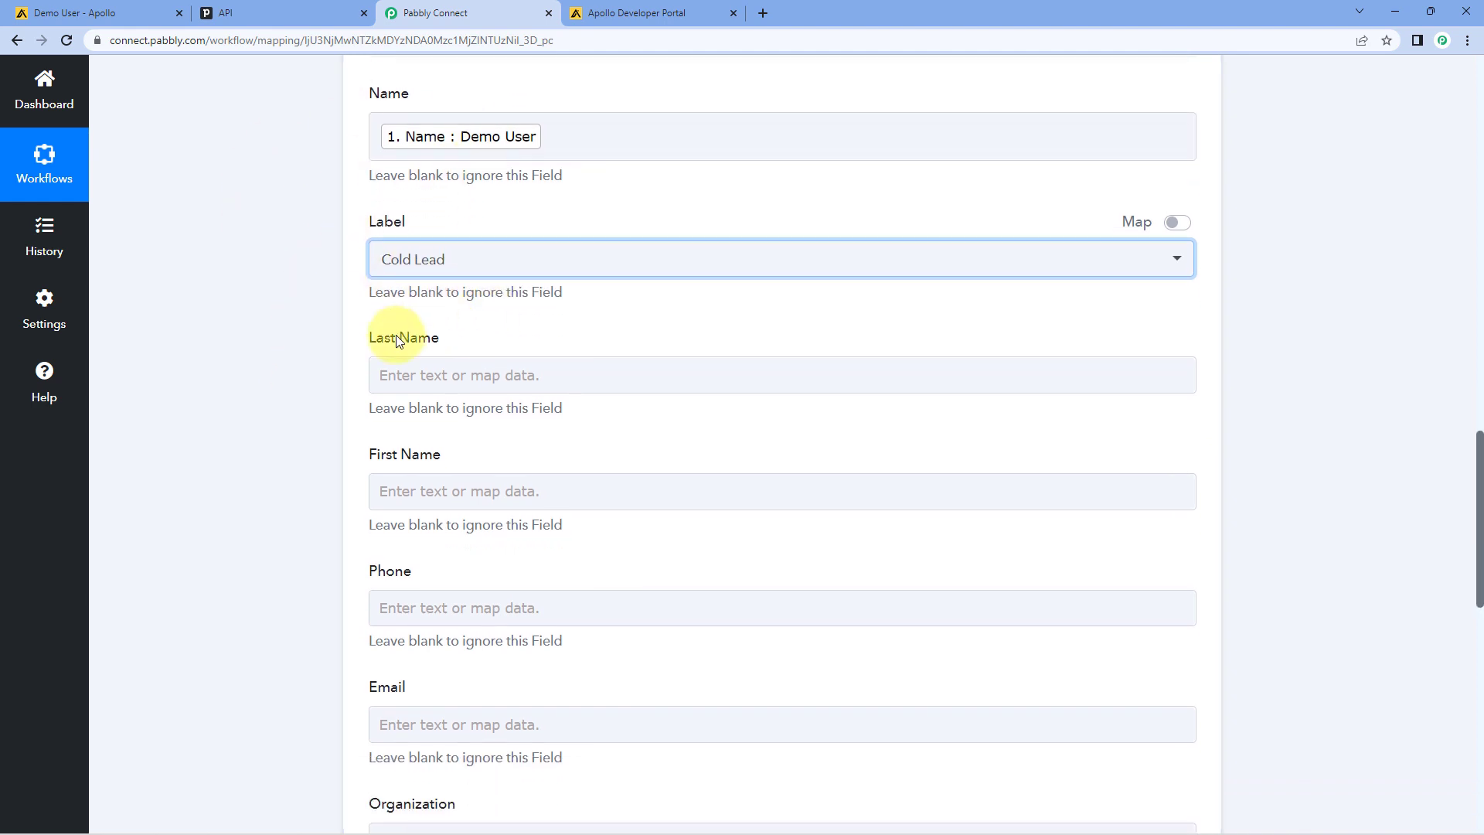
- Map the Apollo contact's Last Name into the person's Last Name field
left_click(487, 376)
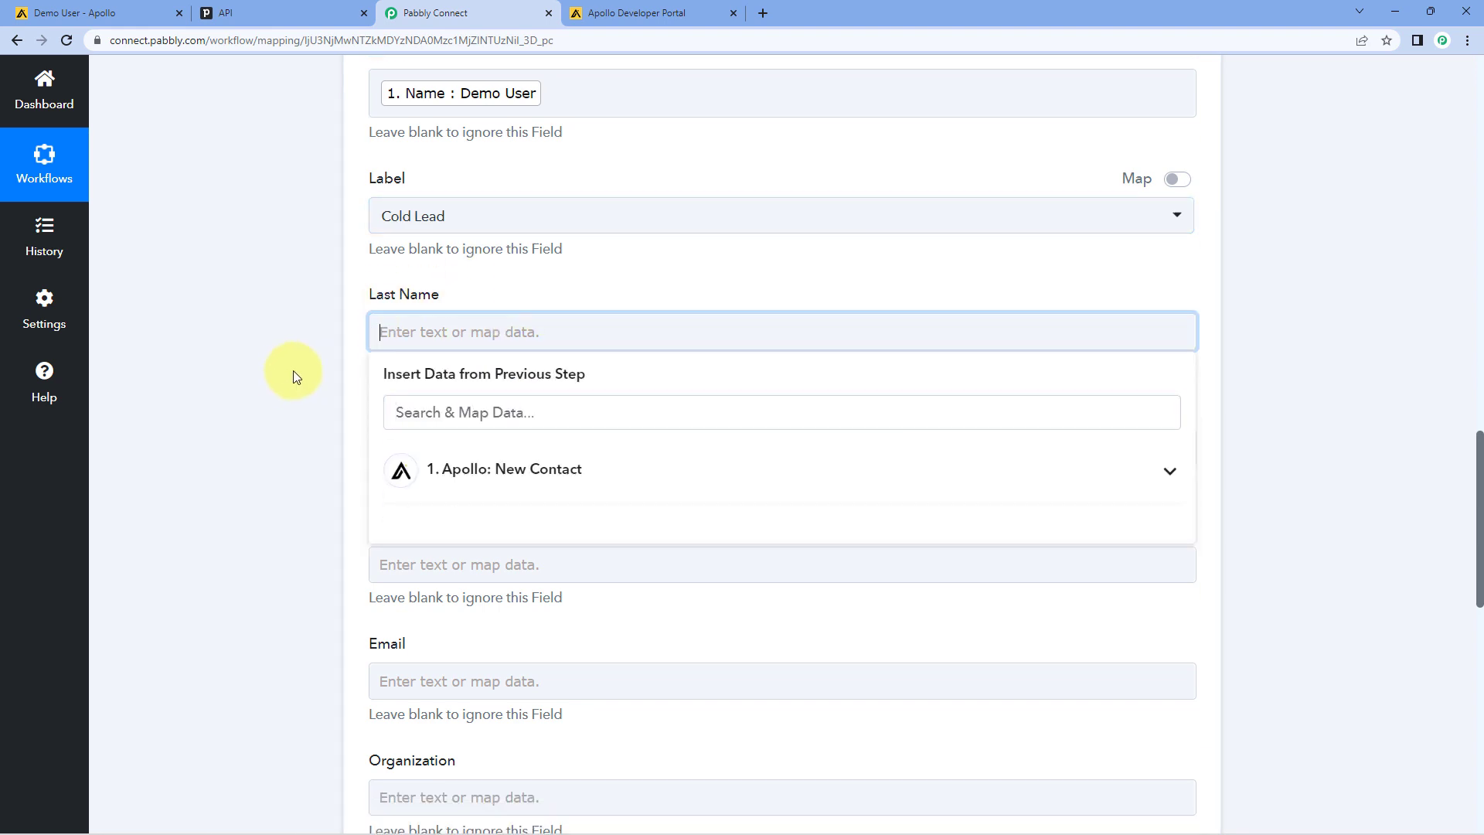
scroll(293, 369, "down", 3)
left_click(550, 281)
scroll(572, 494, "down", 7)
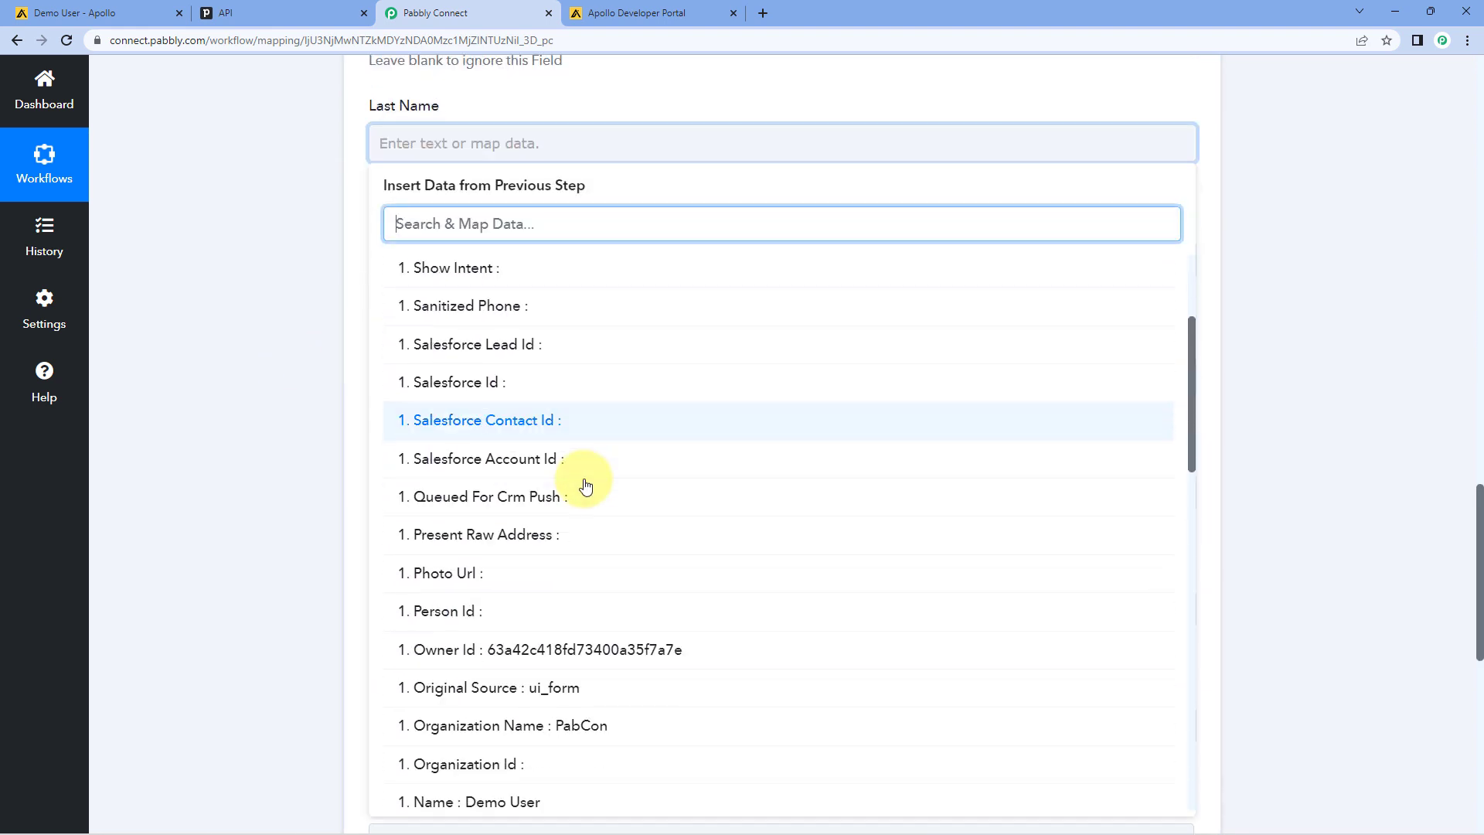
scroll(589, 479, "down", 2)
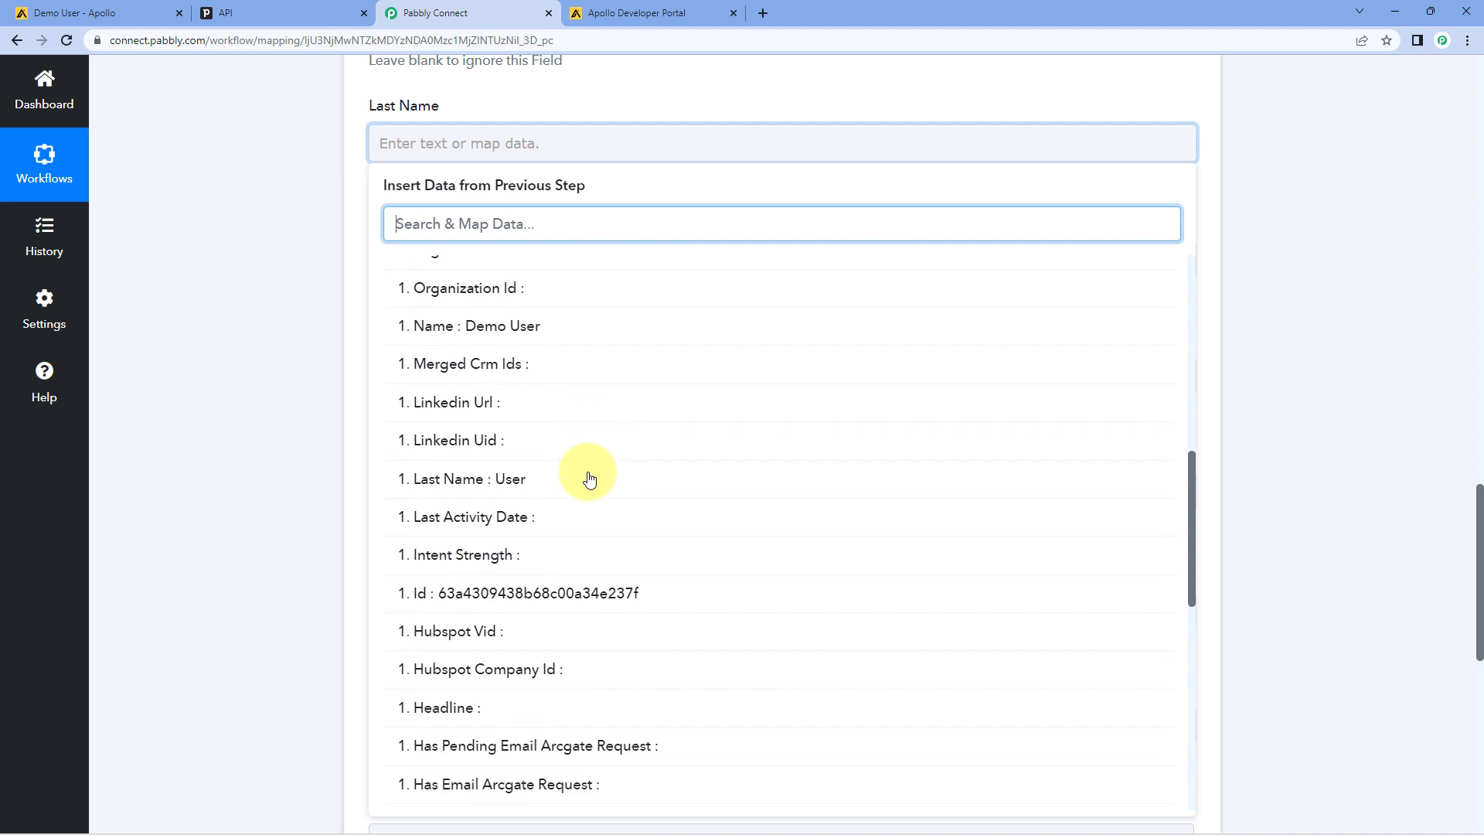
left_click(466, 493)
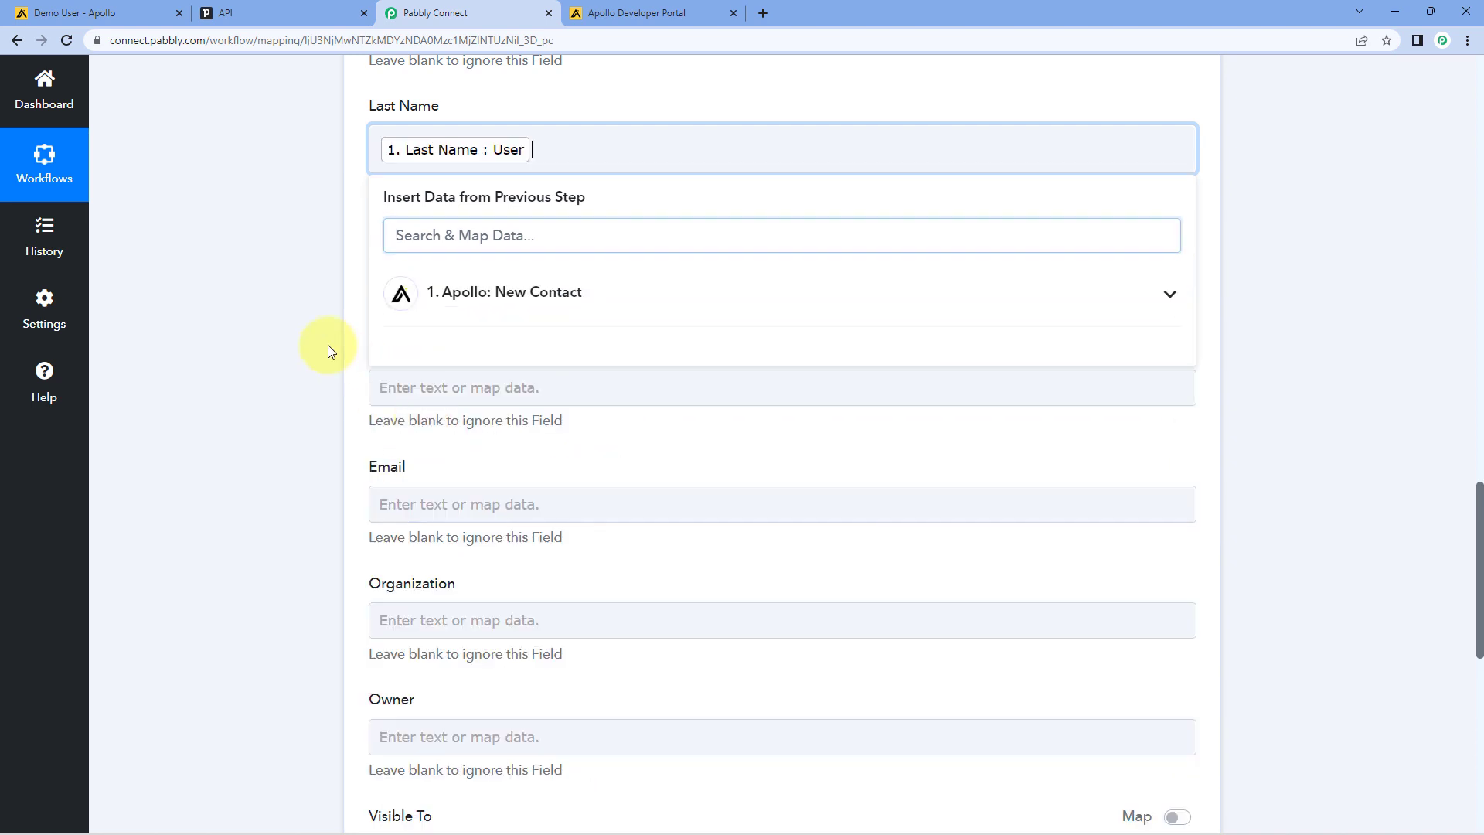
- Map the Apollo First Name into the person's First Name field
left_click(396, 271)
left_click(511, 440)
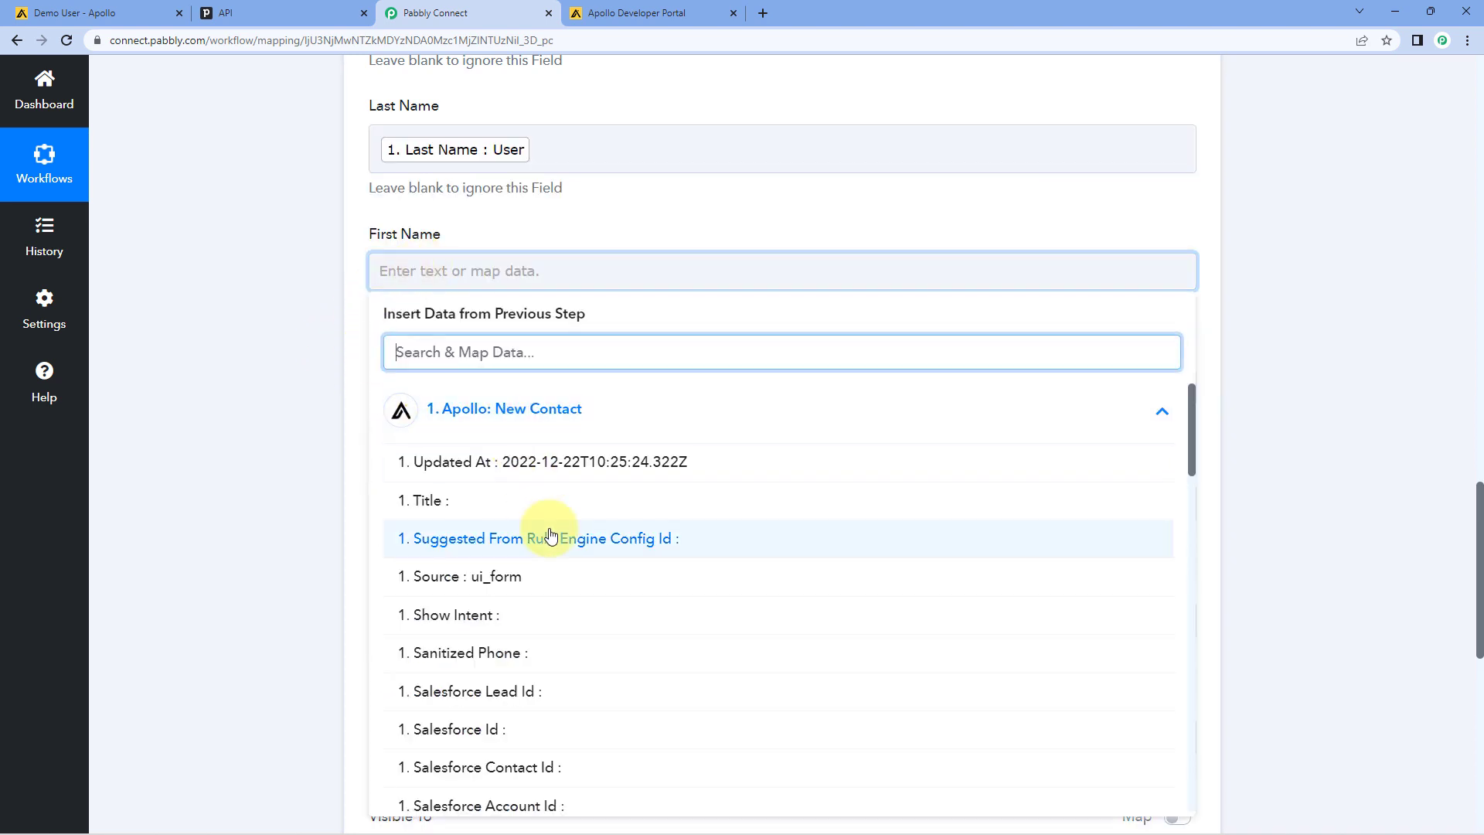
scroll(554, 525, "down", 10)
scroll(551, 535, "down", 6)
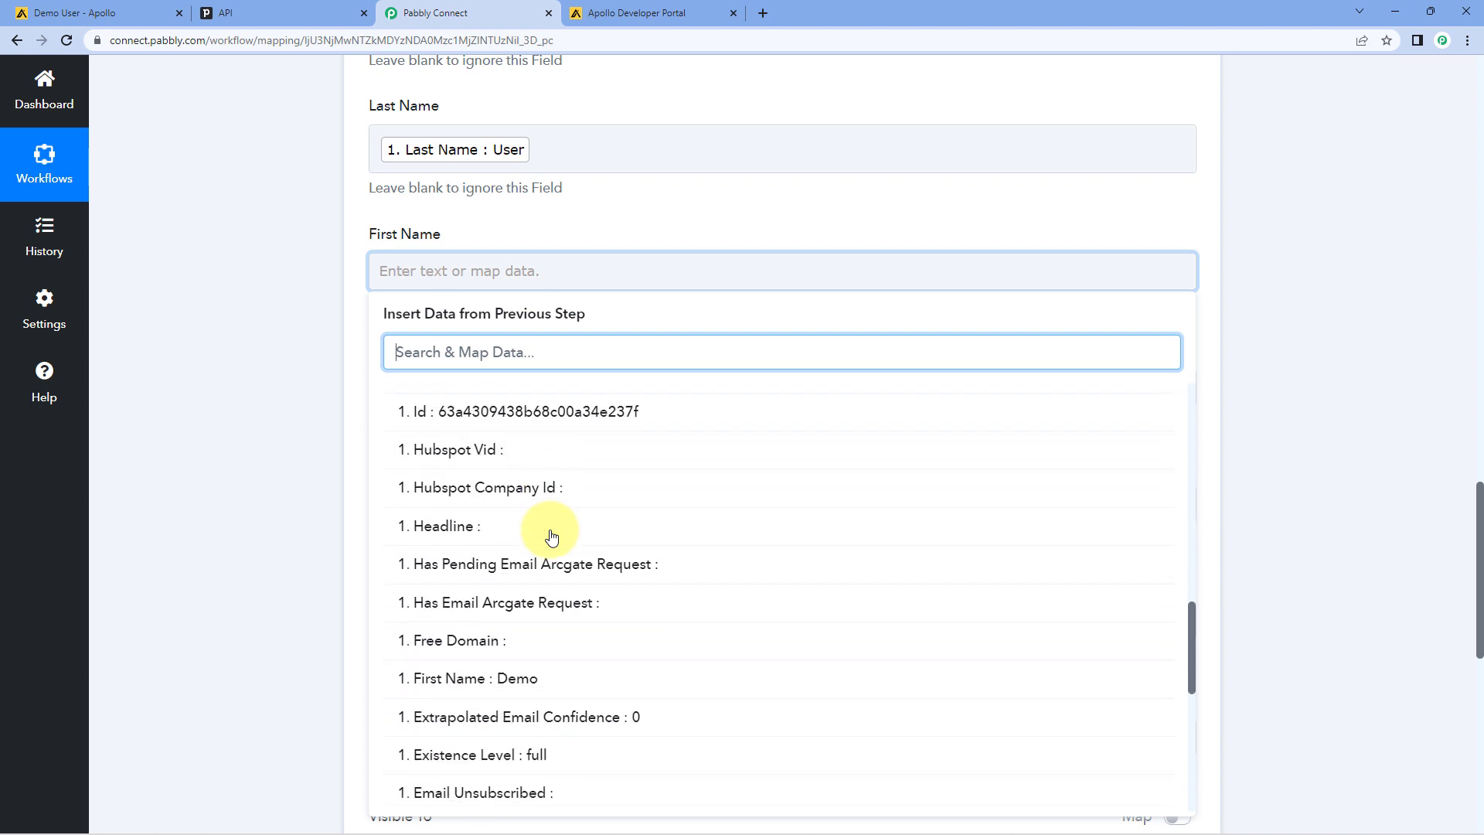
scroll(552, 536, "up", 1)
left_click(551, 535)
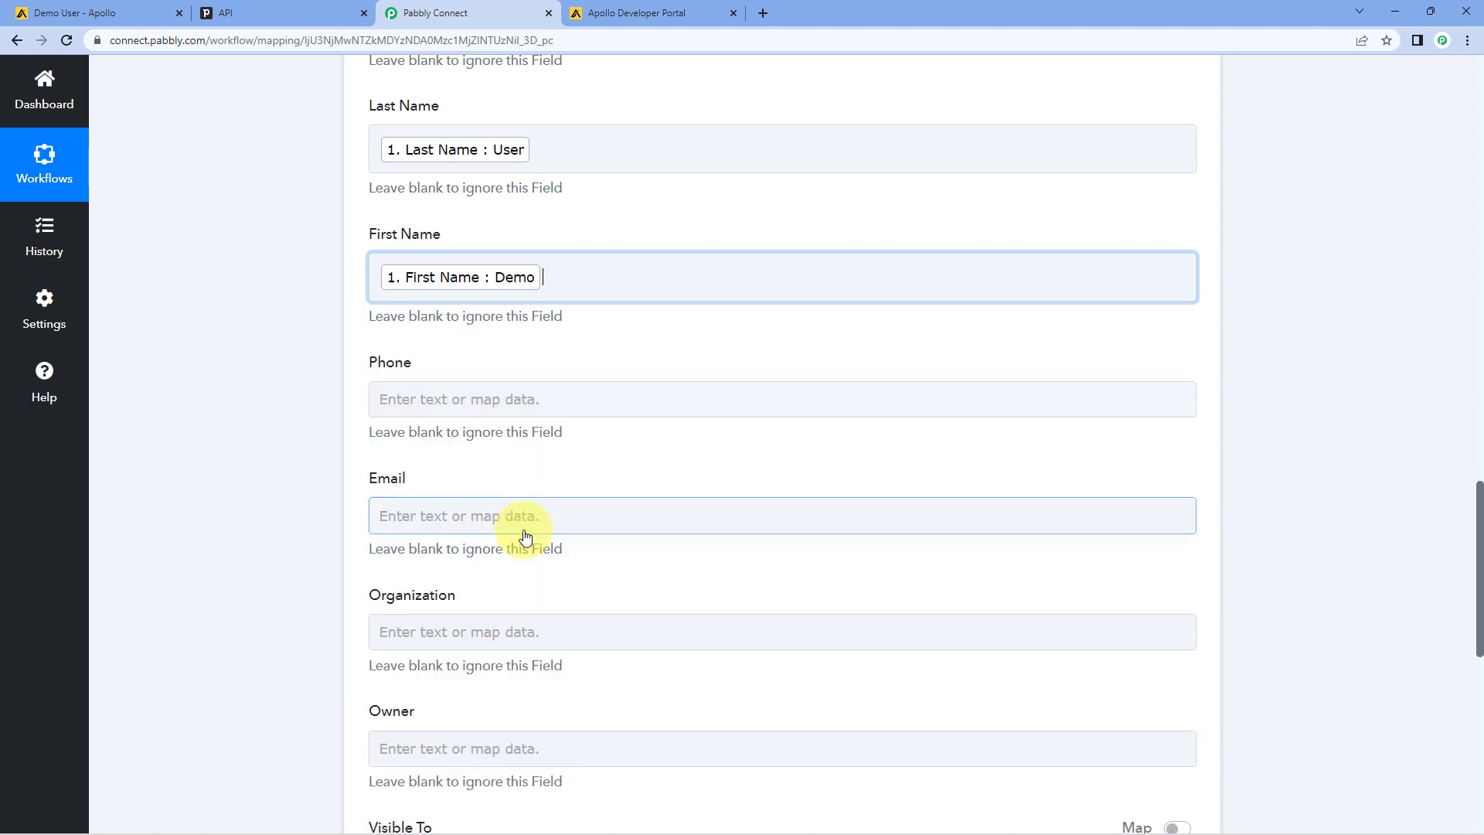
scroll(298, 398, "down", 1)
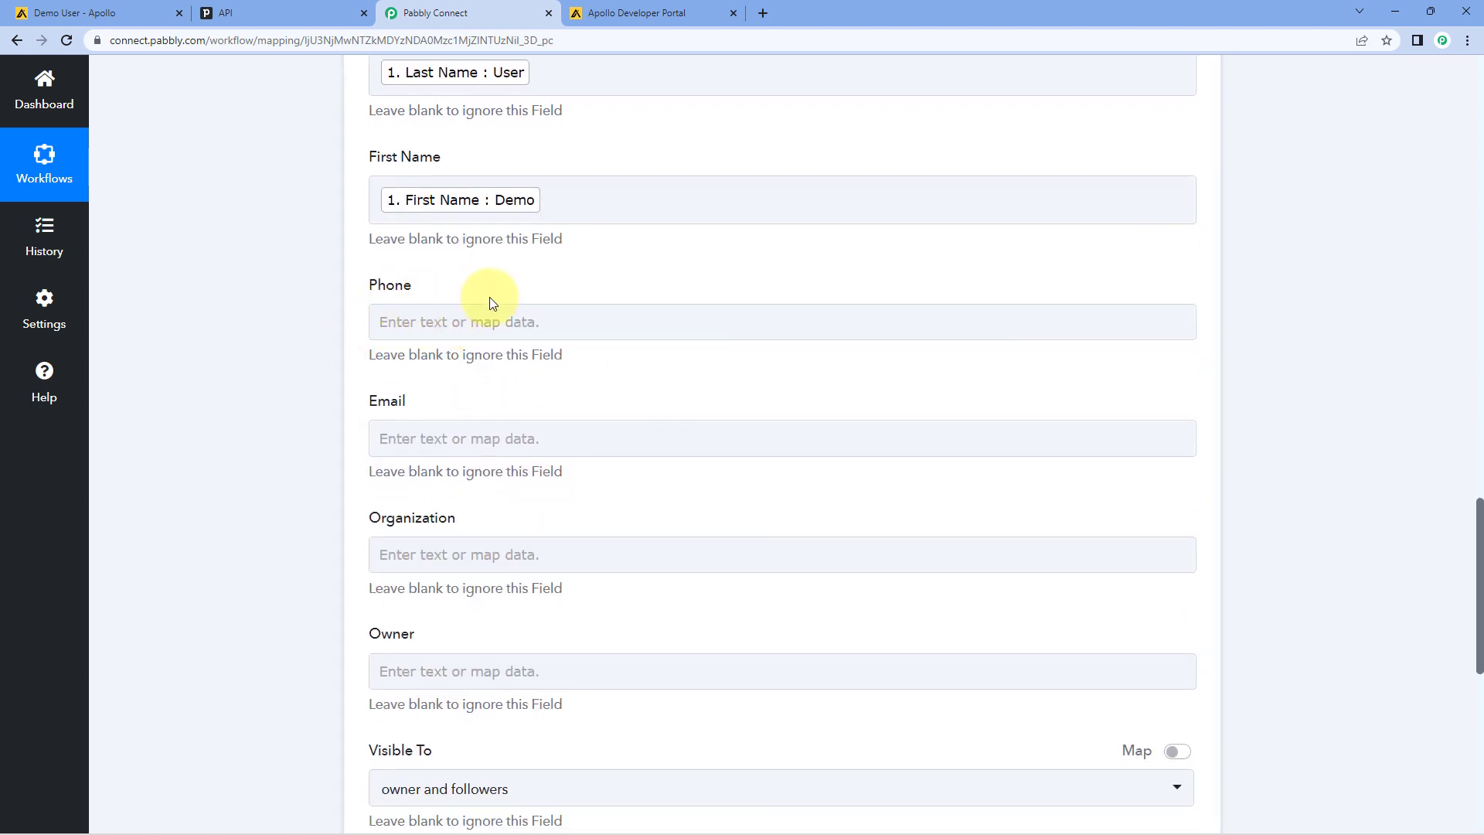
scroll(613, 341, "up", 10)
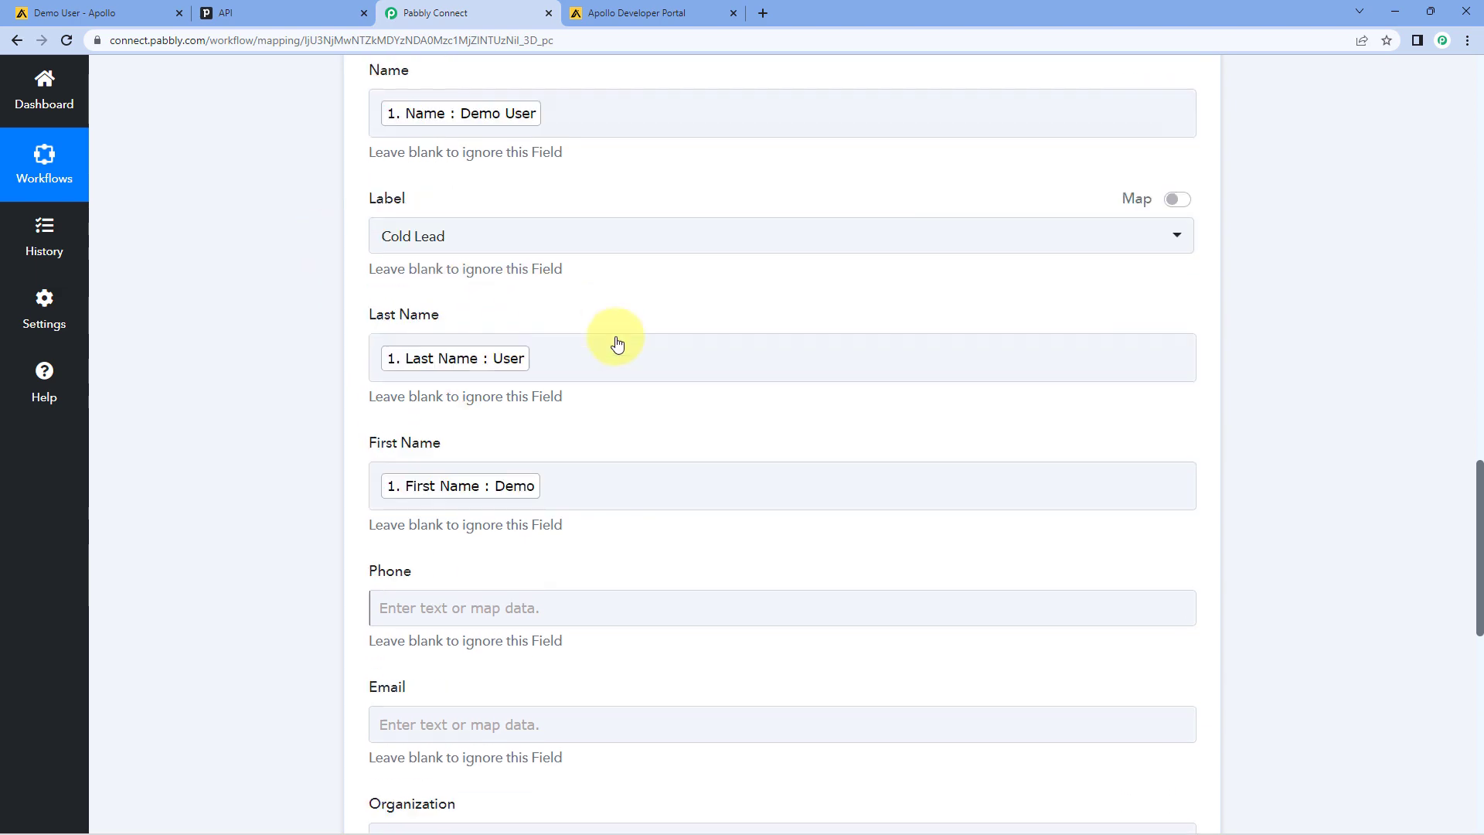
scroll(698, 455, "up", 15)
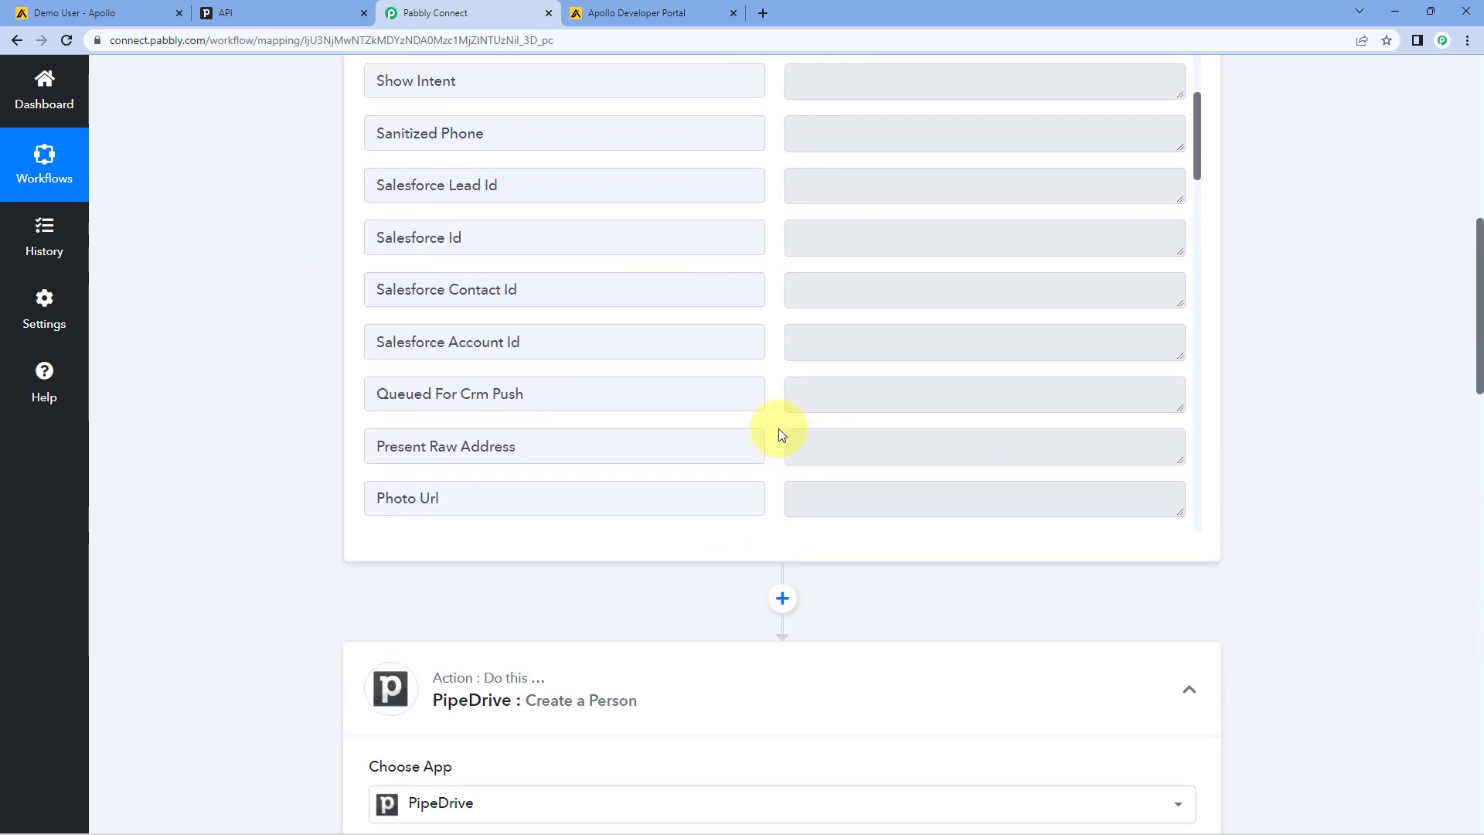
scroll(779, 429, "down", 20)
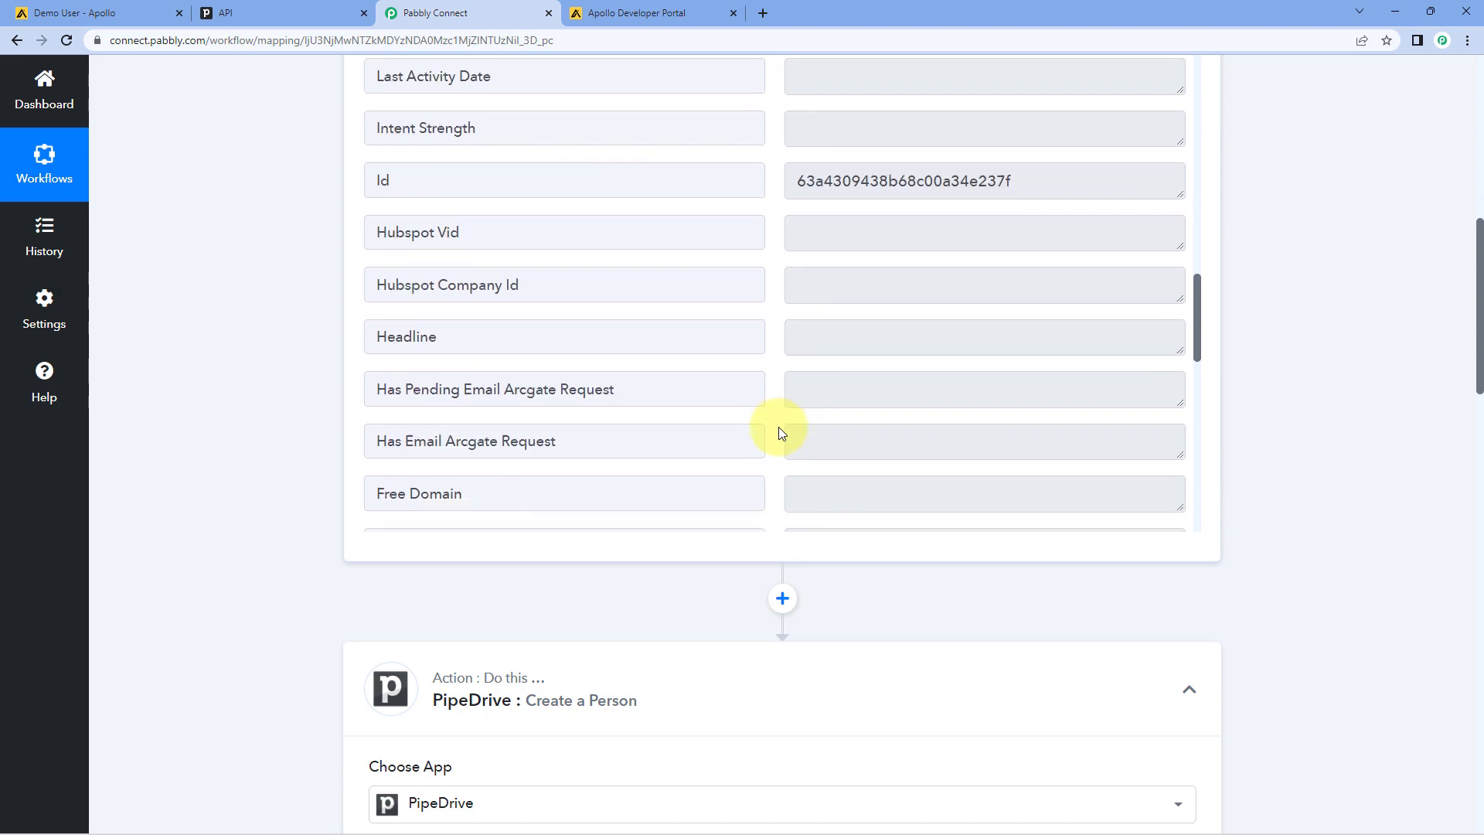
scroll(778, 427, "down", 6)
scroll(221, 427, "down", 10)
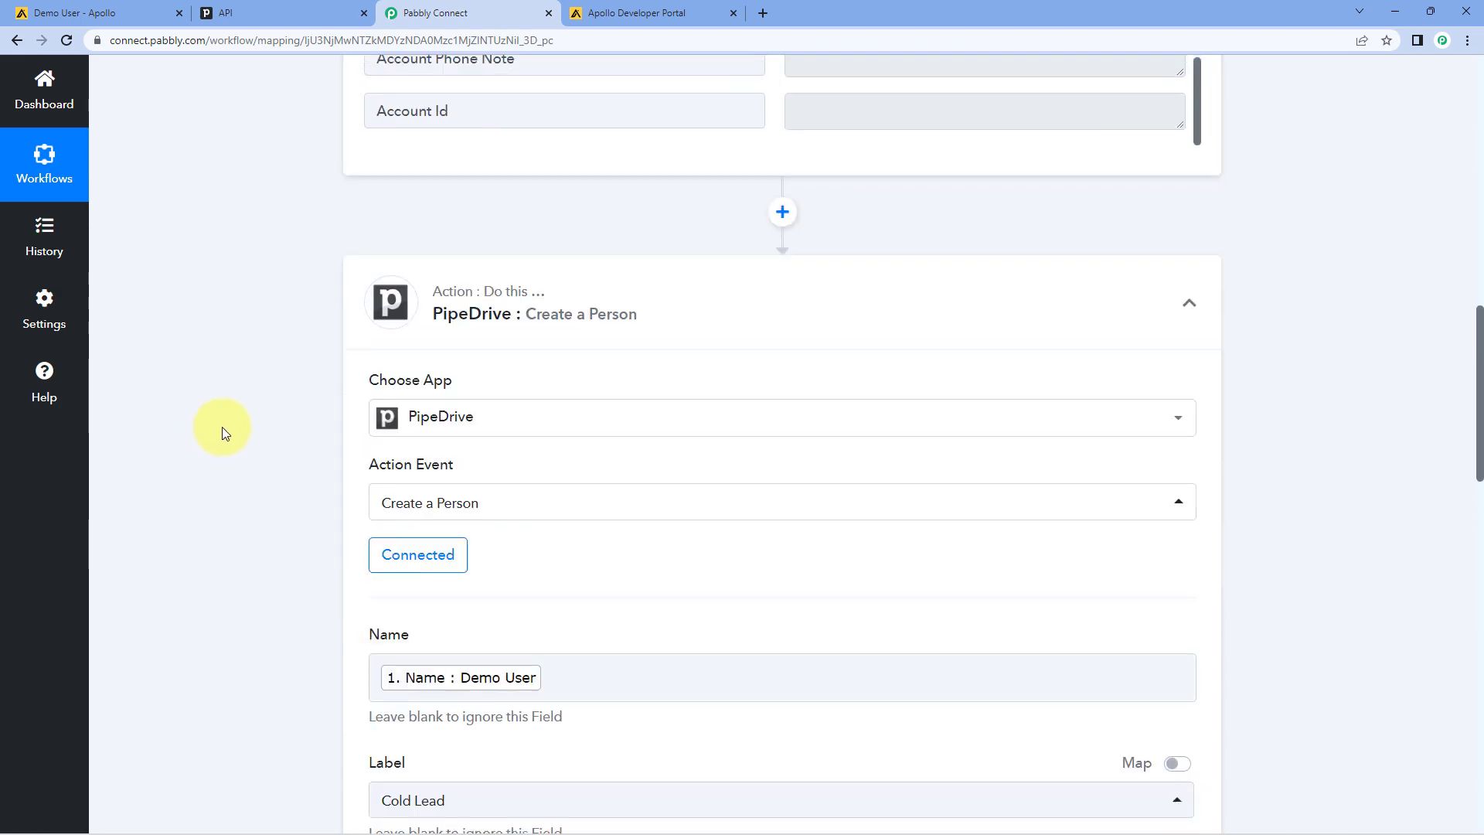
scroll(234, 420, "down", 5)
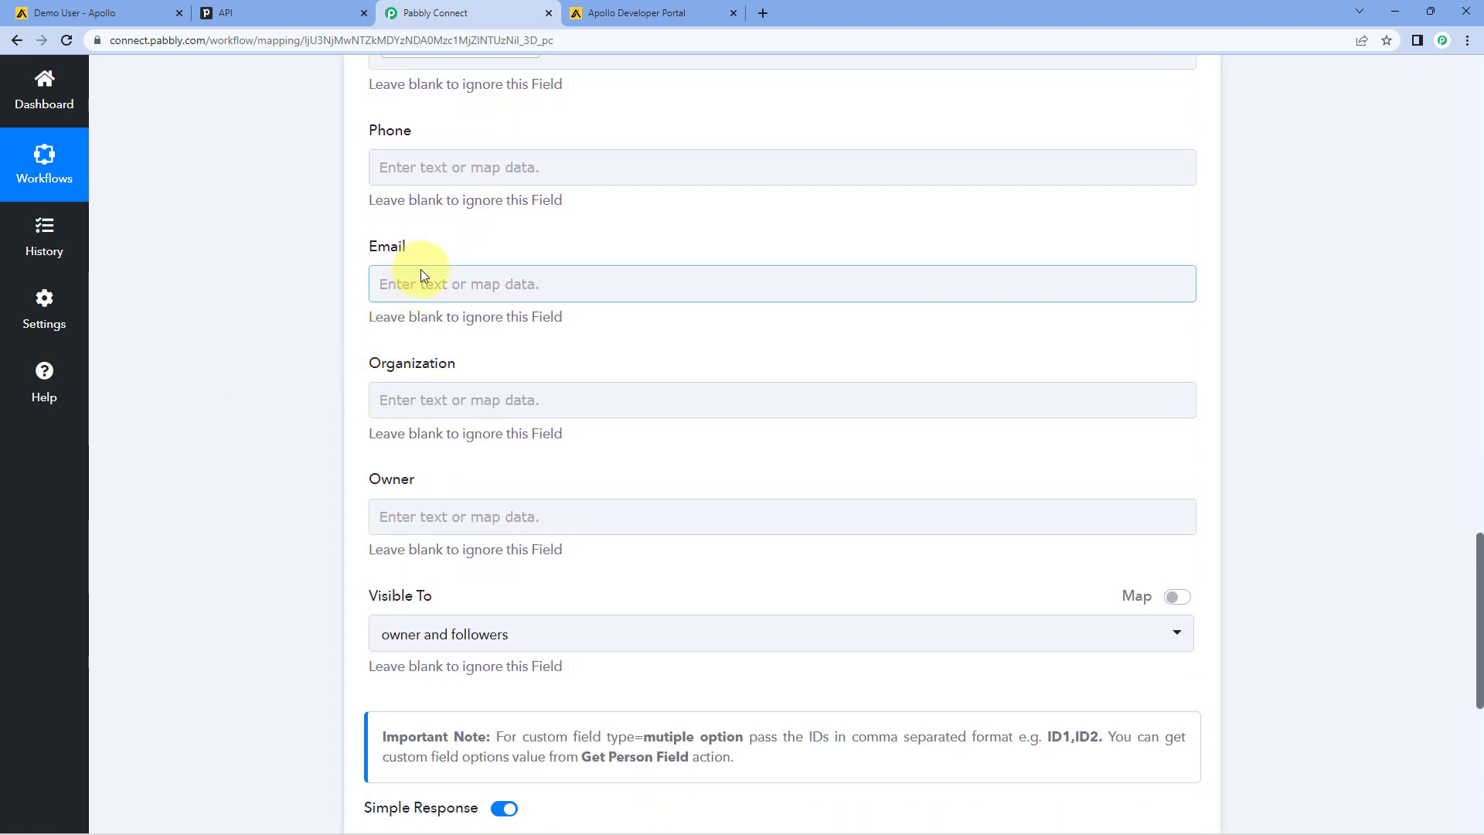
- Map the Apollo New Contact Email value into the person's Email field
left_click(415, 279)
left_click(520, 420)
scroll(592, 555, "down", 3)
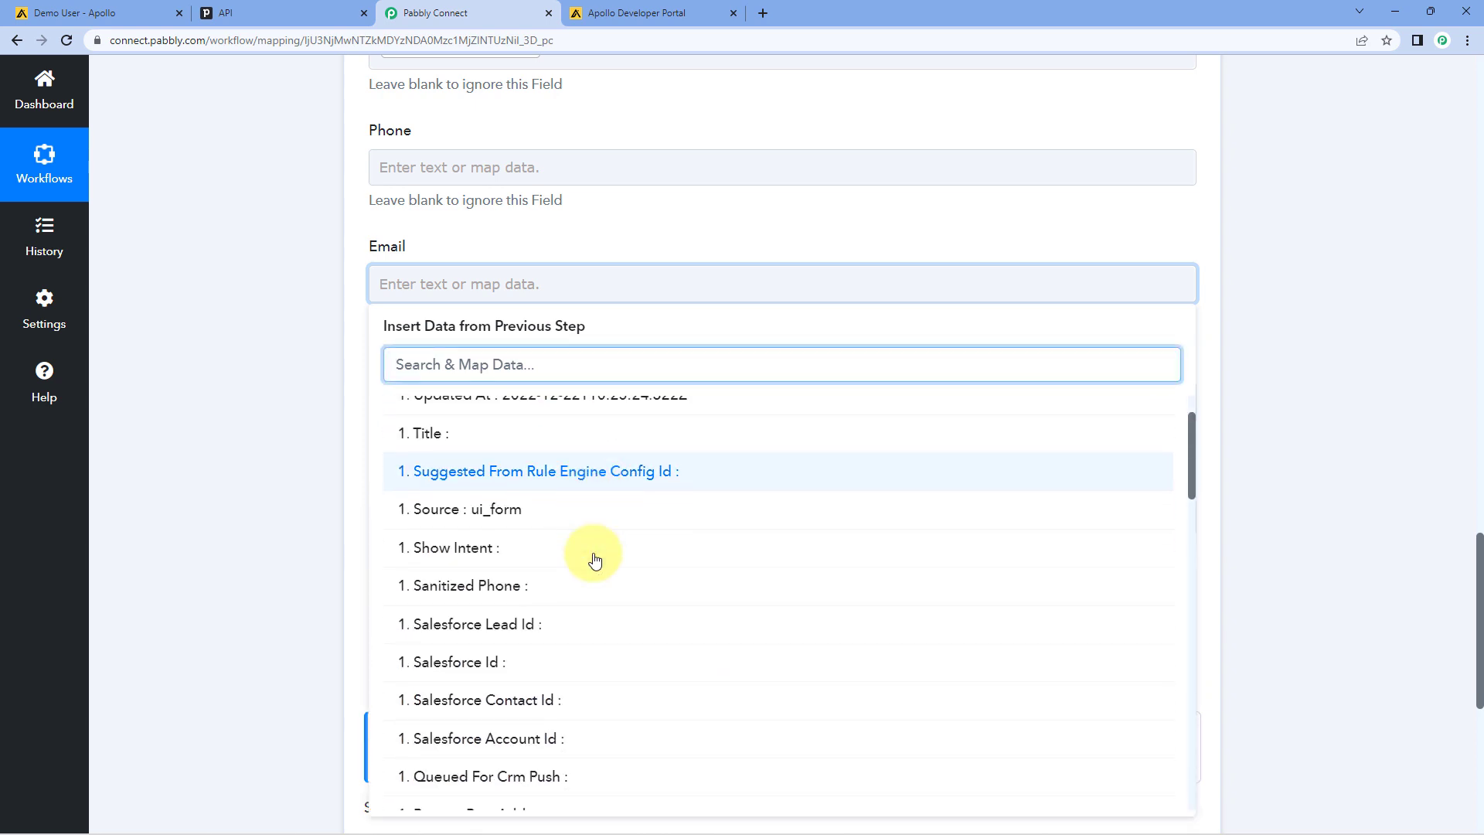
scroll(595, 559, "down", 8)
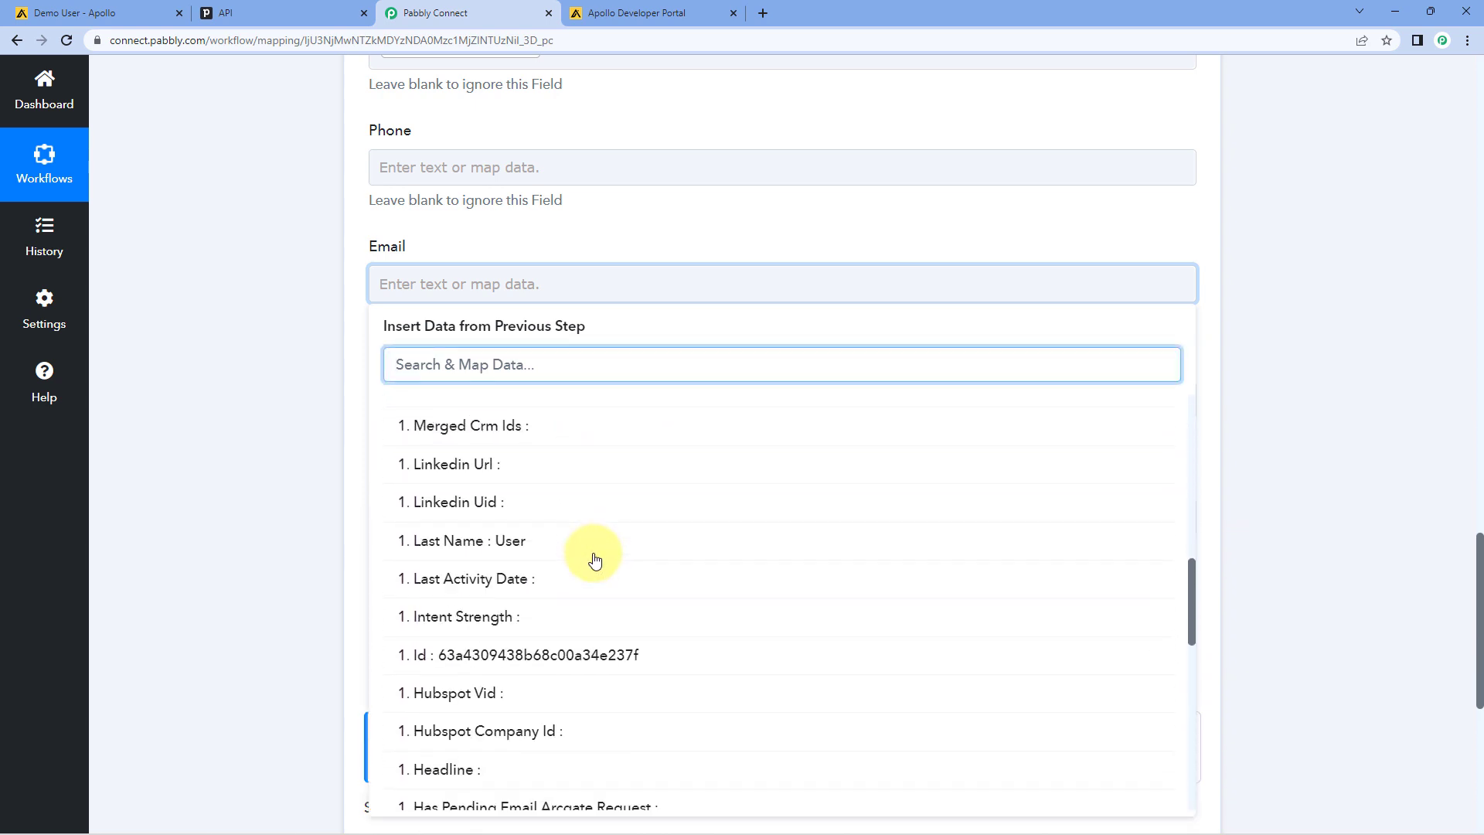
scroll(596, 557, "down", 6)
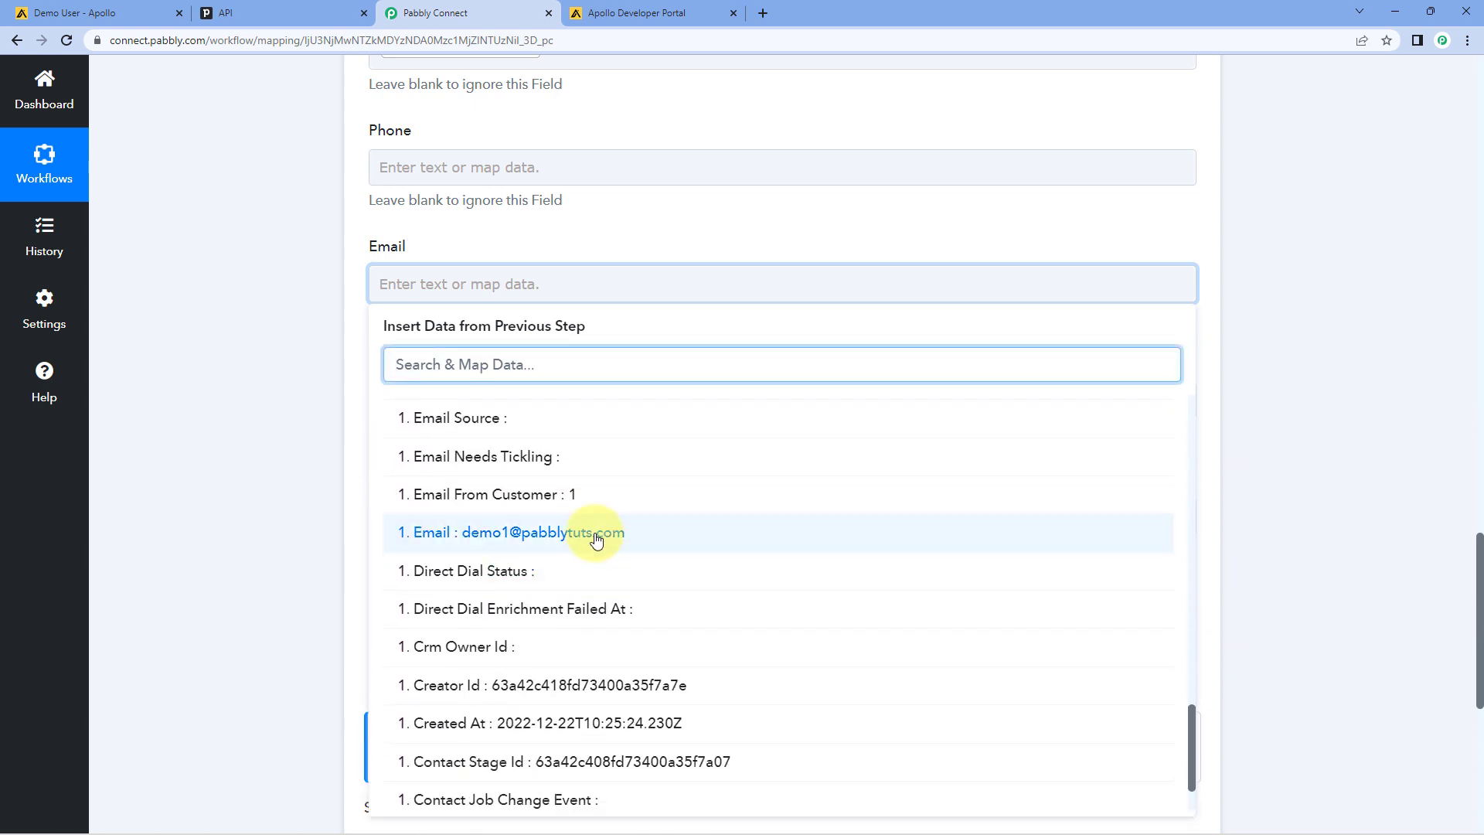
left_click(597, 547)
left_click(308, 431)
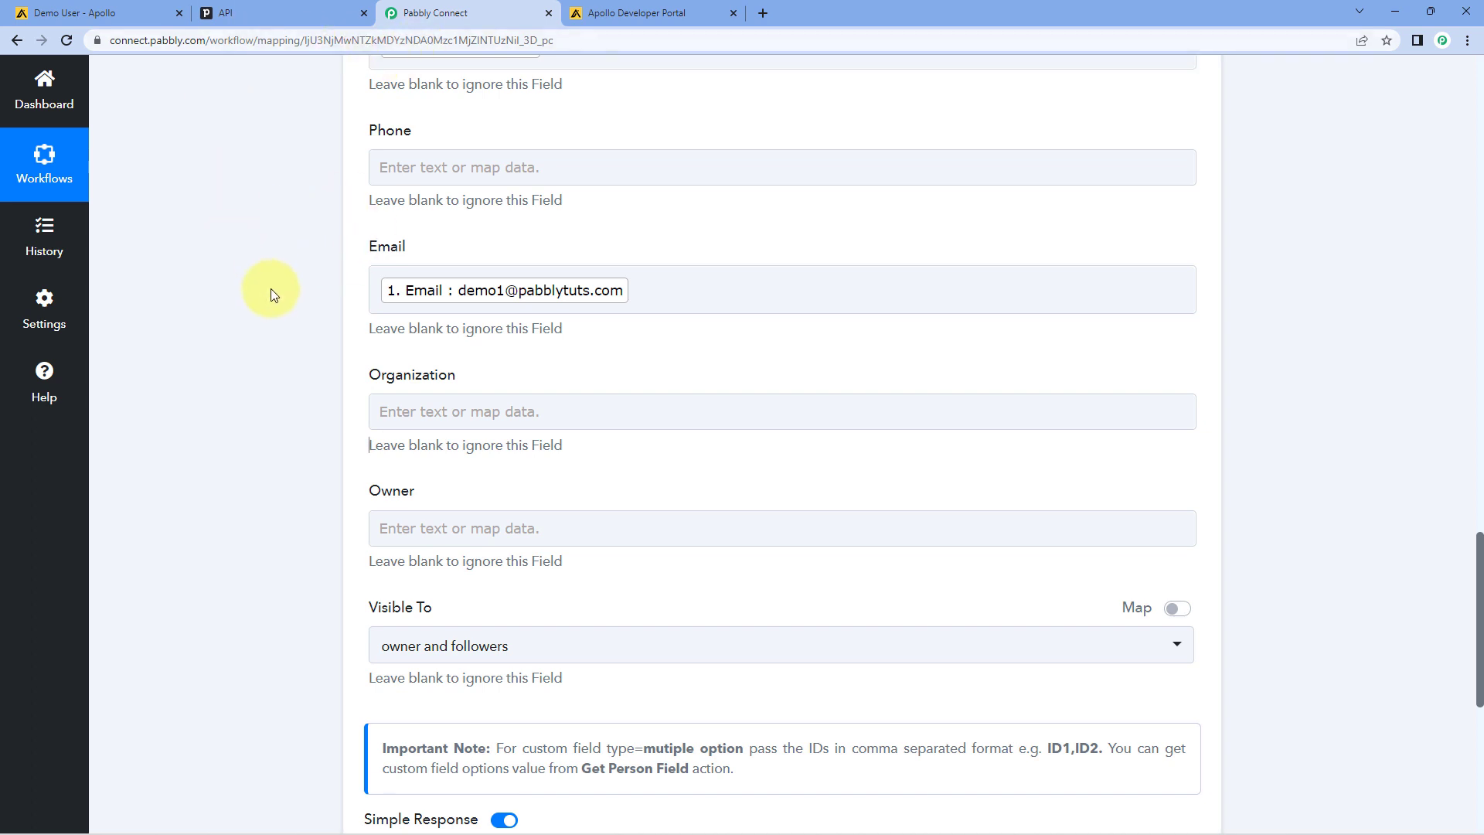
scroll(332, 424, "down", 1)
scroll(333, 419, "down", 3)
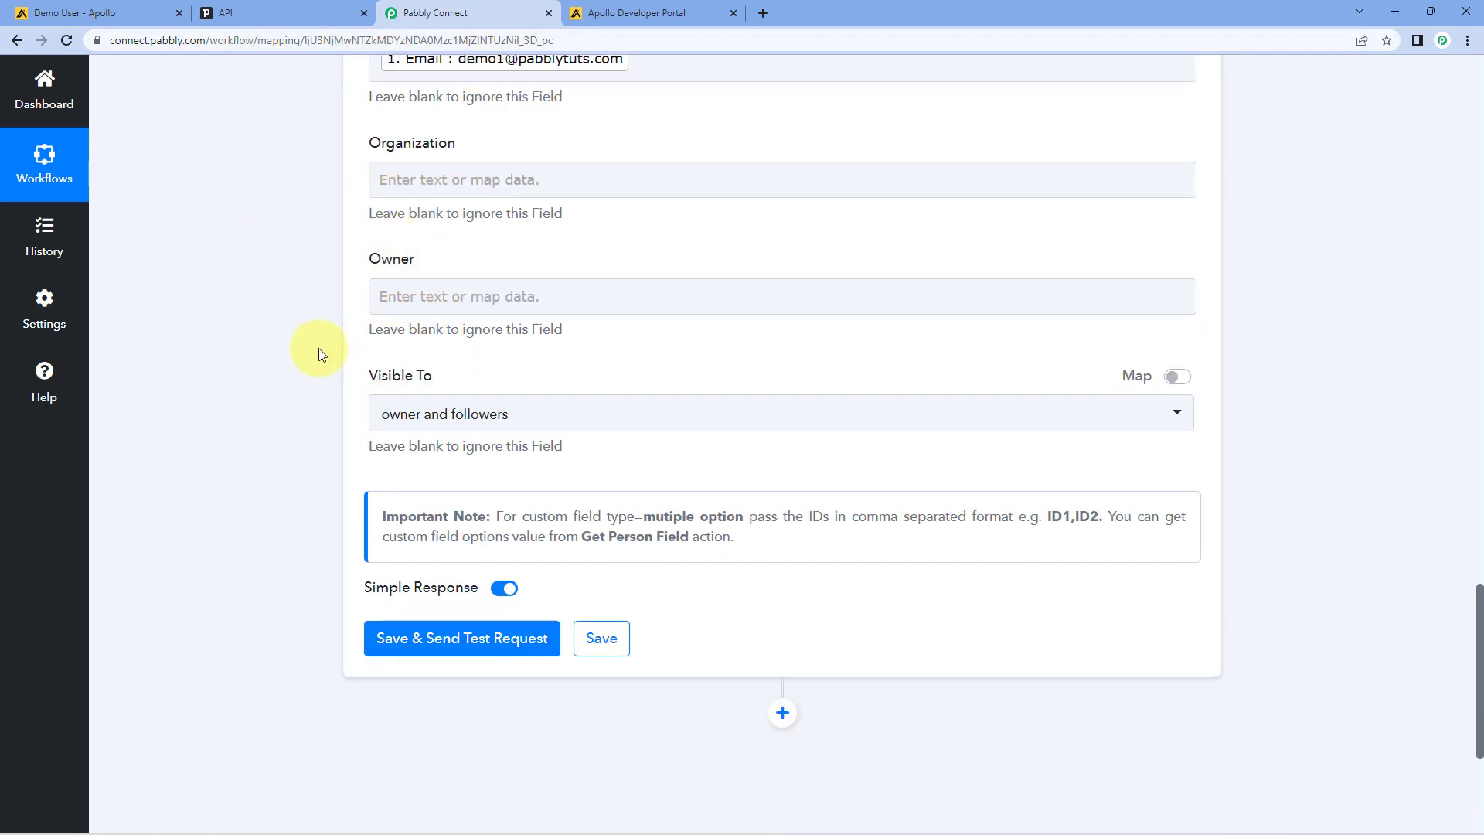
scroll(318, 346, "down", 1)
scroll(317, 344, "down", 2)
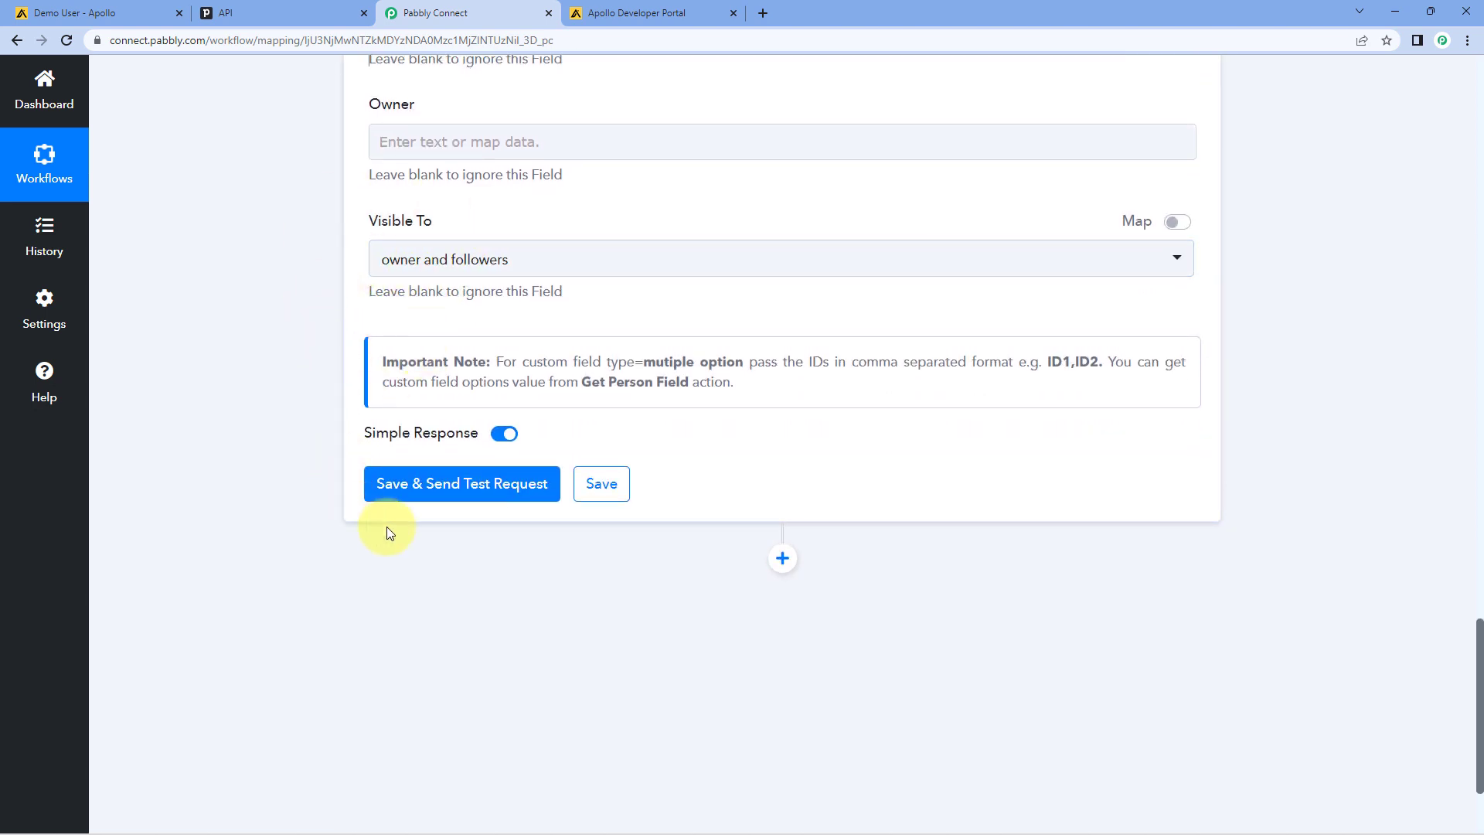
- Save and test the Create a Person step, getting Success 1 and Data Id 2
left_click(484, 492)
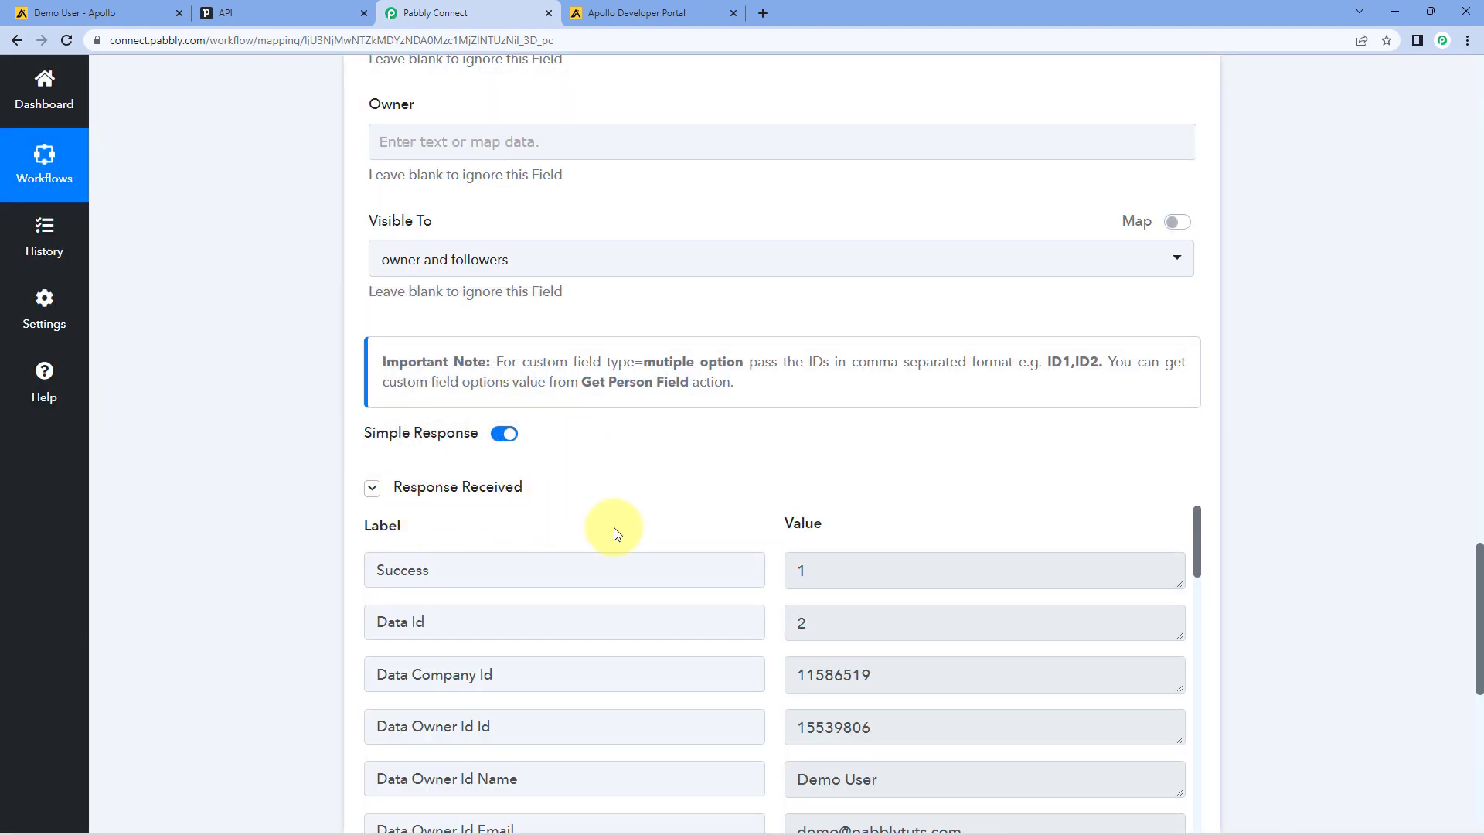
scroll(706, 454, "down", 2)
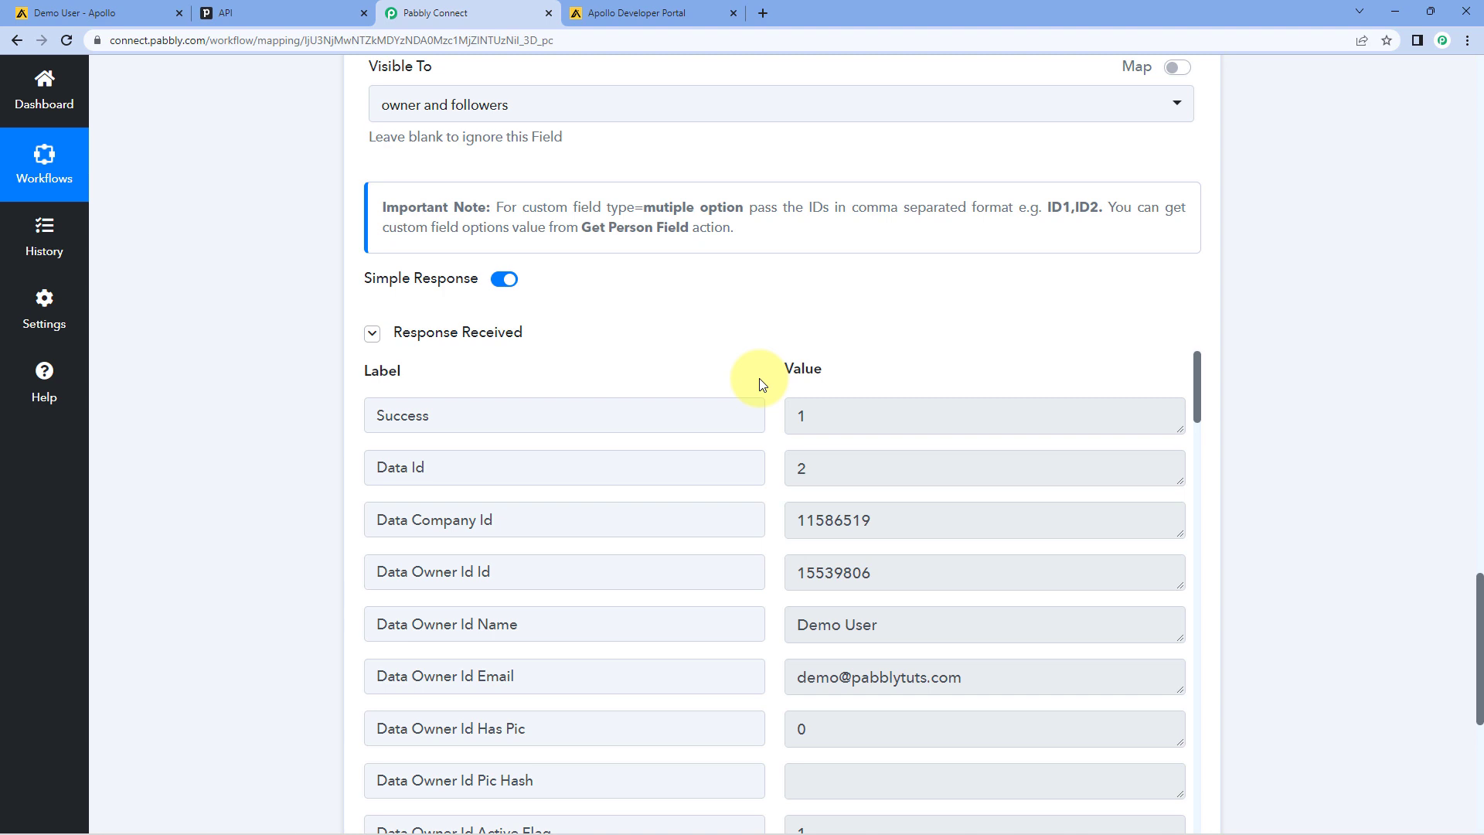
- Open the newly created person from Pipedrive's Contacts > People list
left_click(255, 13)
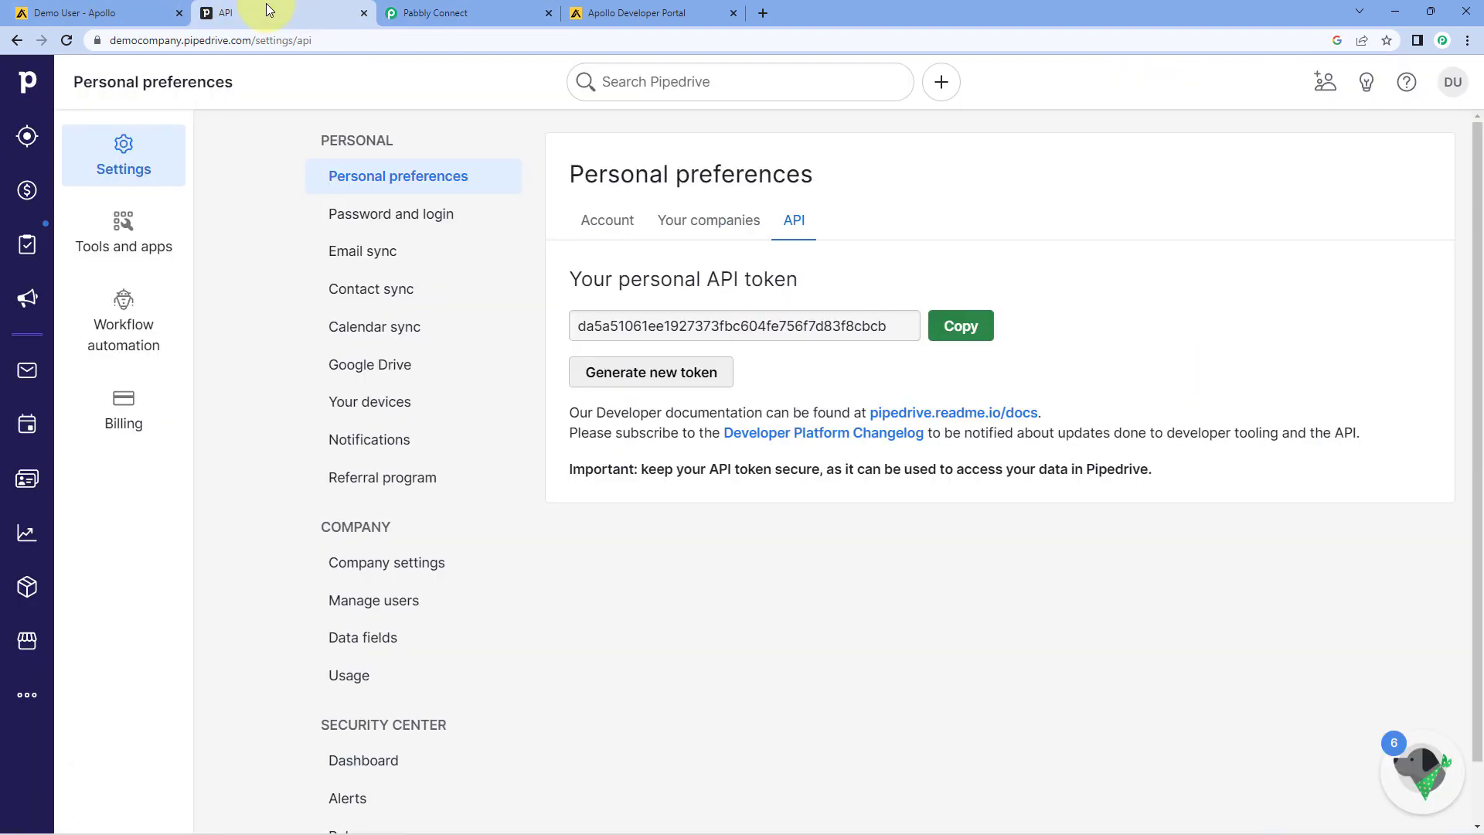
left_click(26, 478)
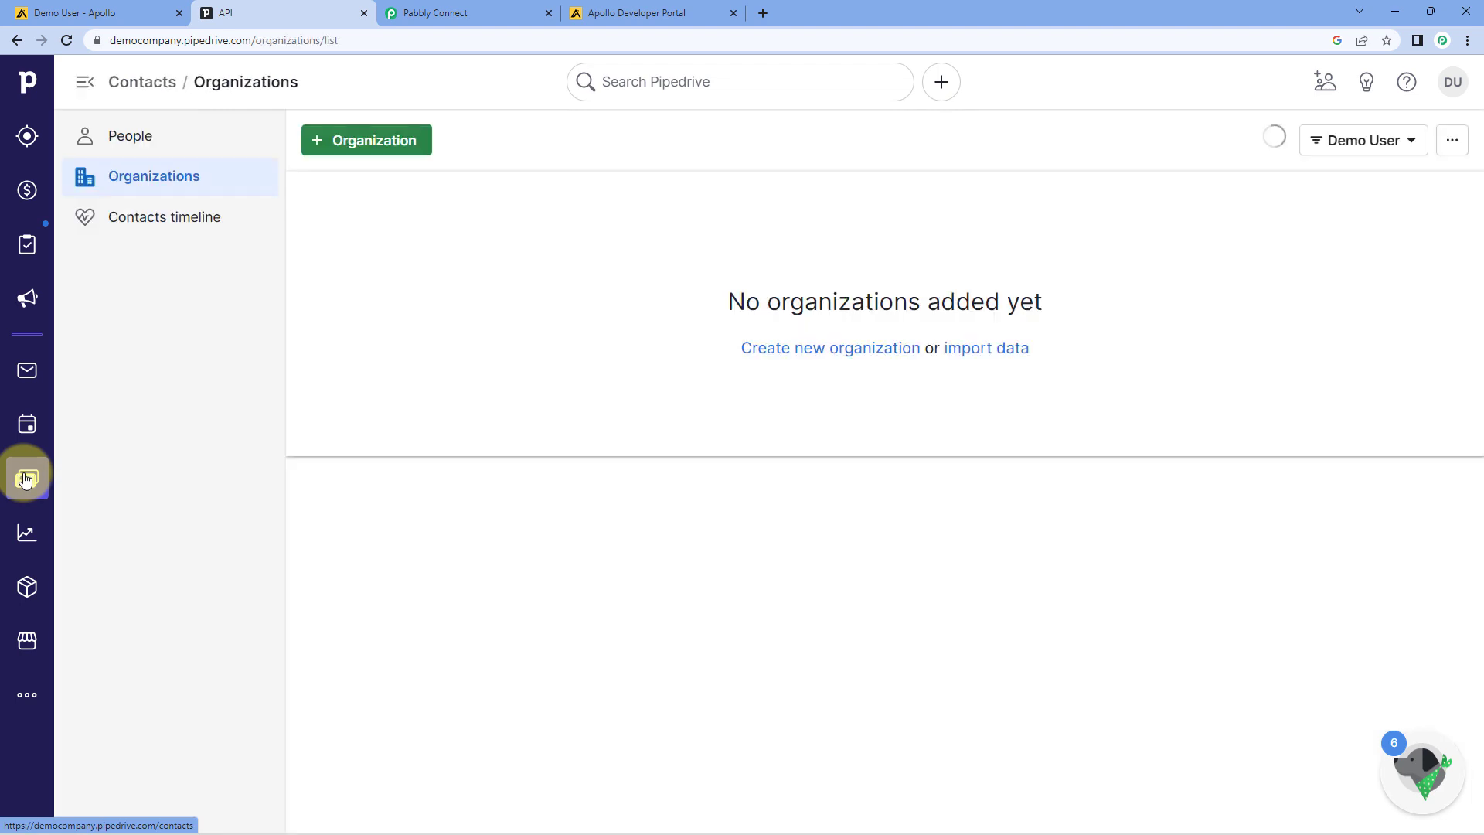
left_click(224, 137)
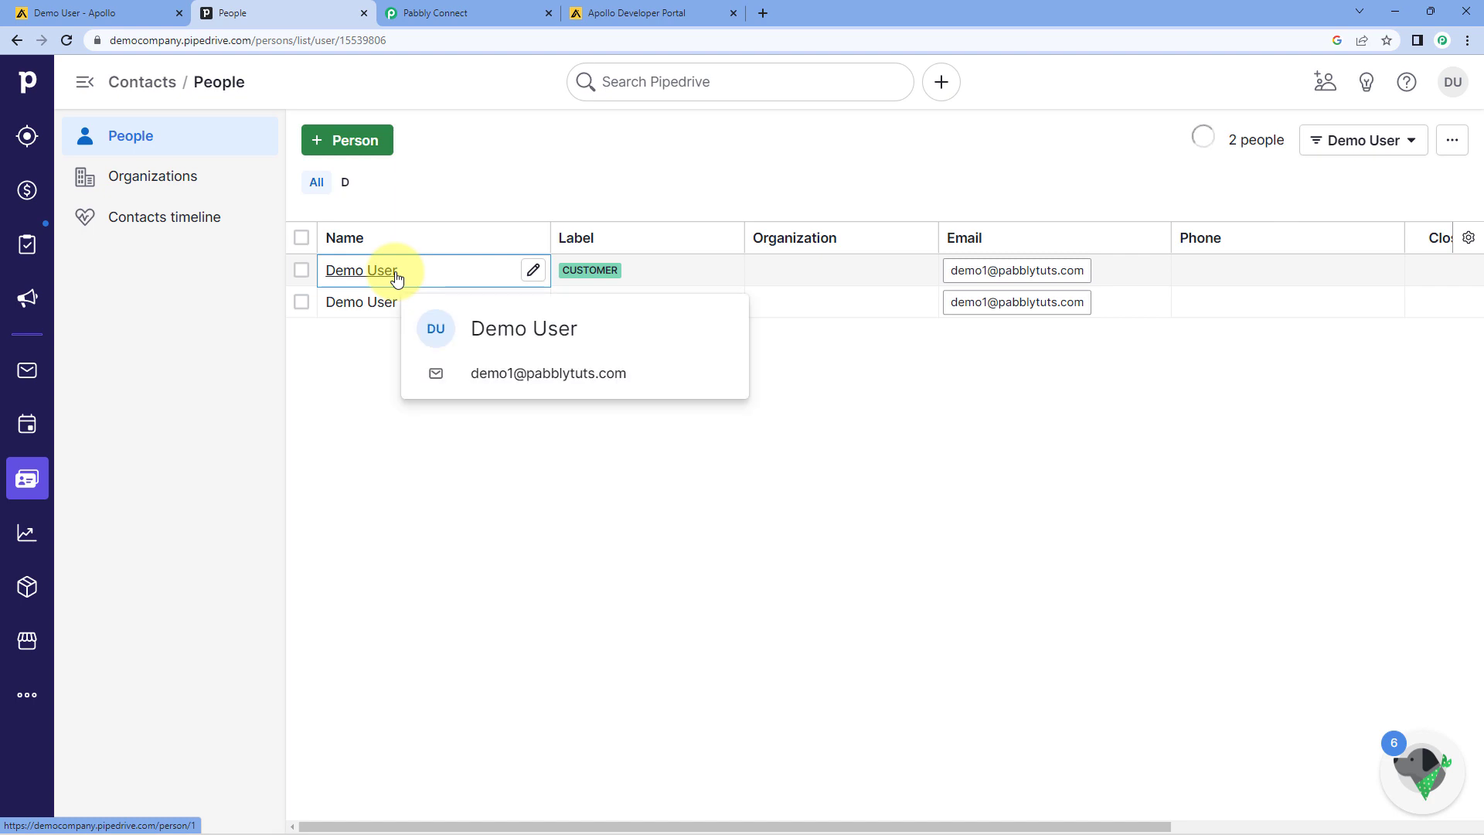
left_click(168, 138)
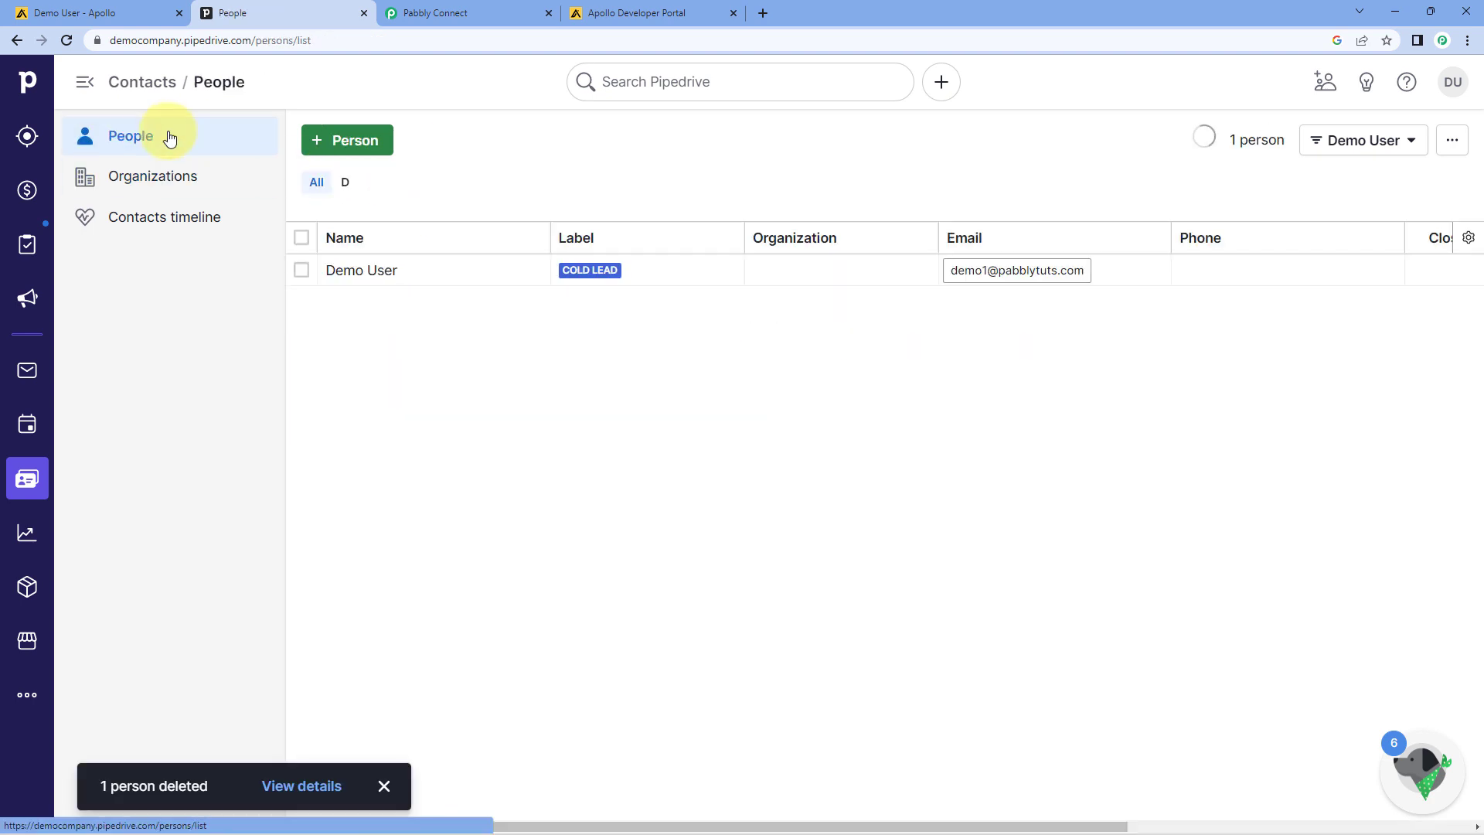
left_click(376, 276)
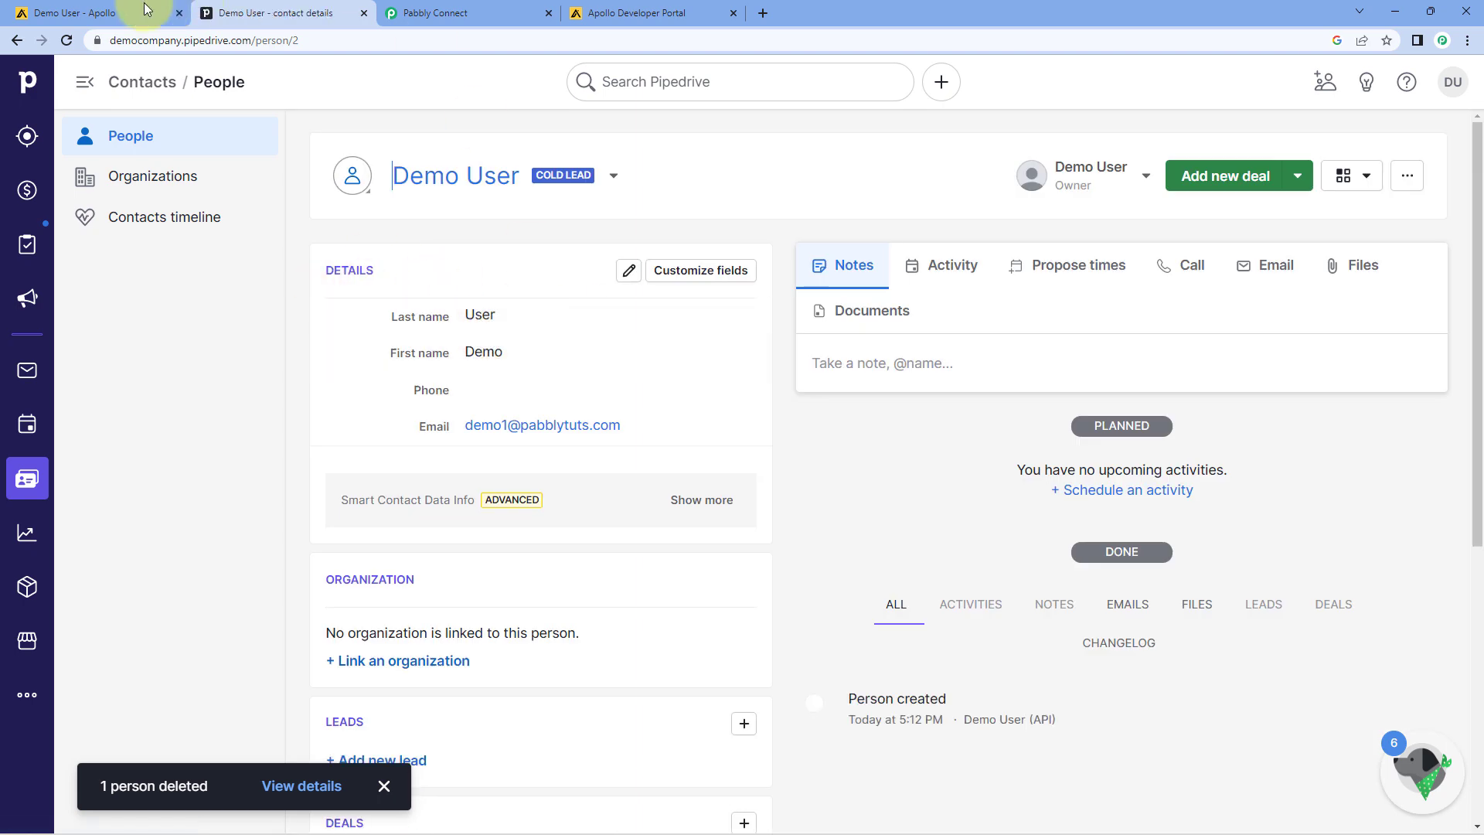
- Compare the Pipedrive person with the Apollo contact, then return to Pabbly Connect
left_click(85, 13)
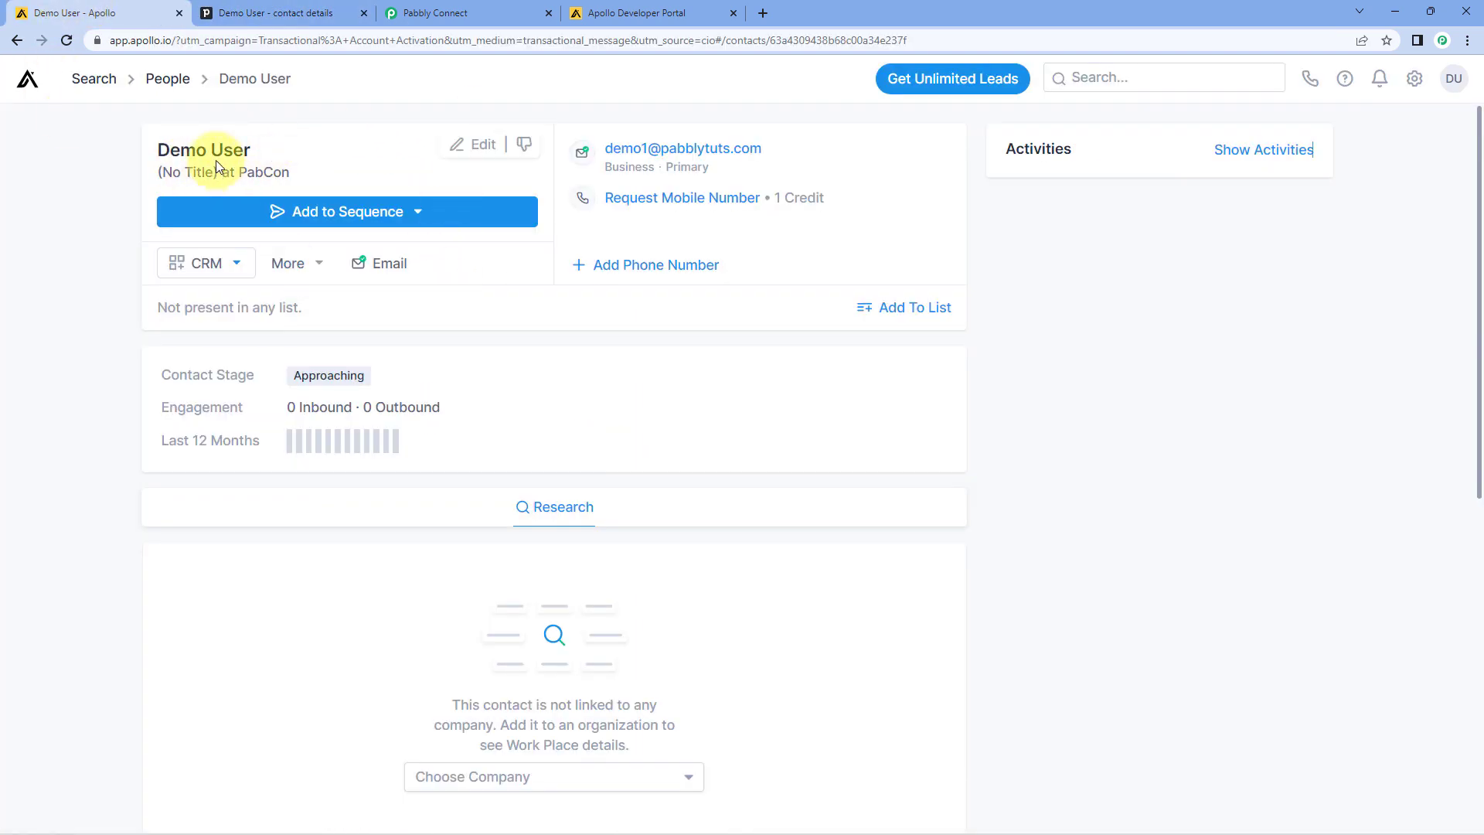
left_click(303, 9)
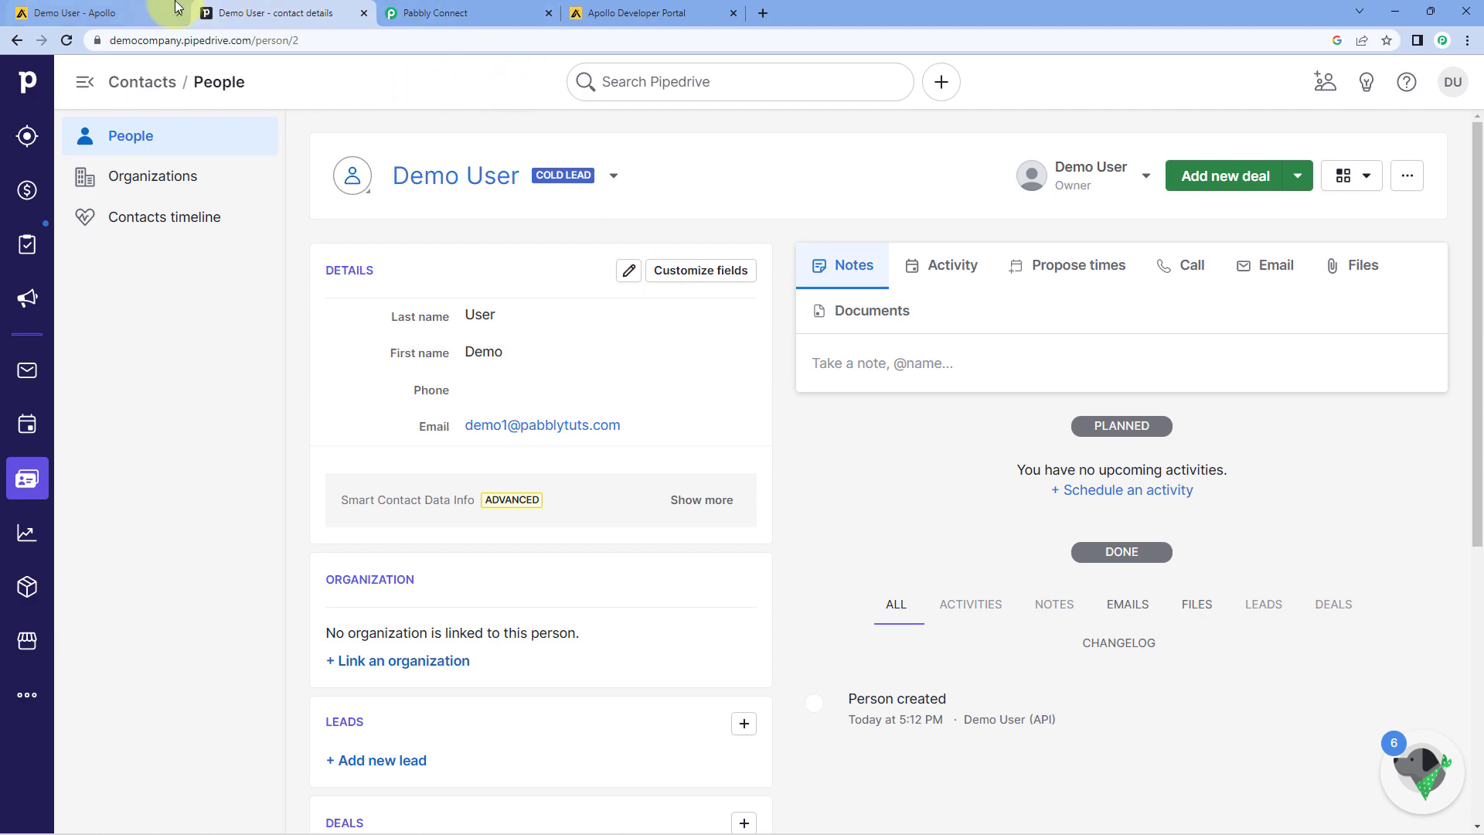
left_click(85, 13)
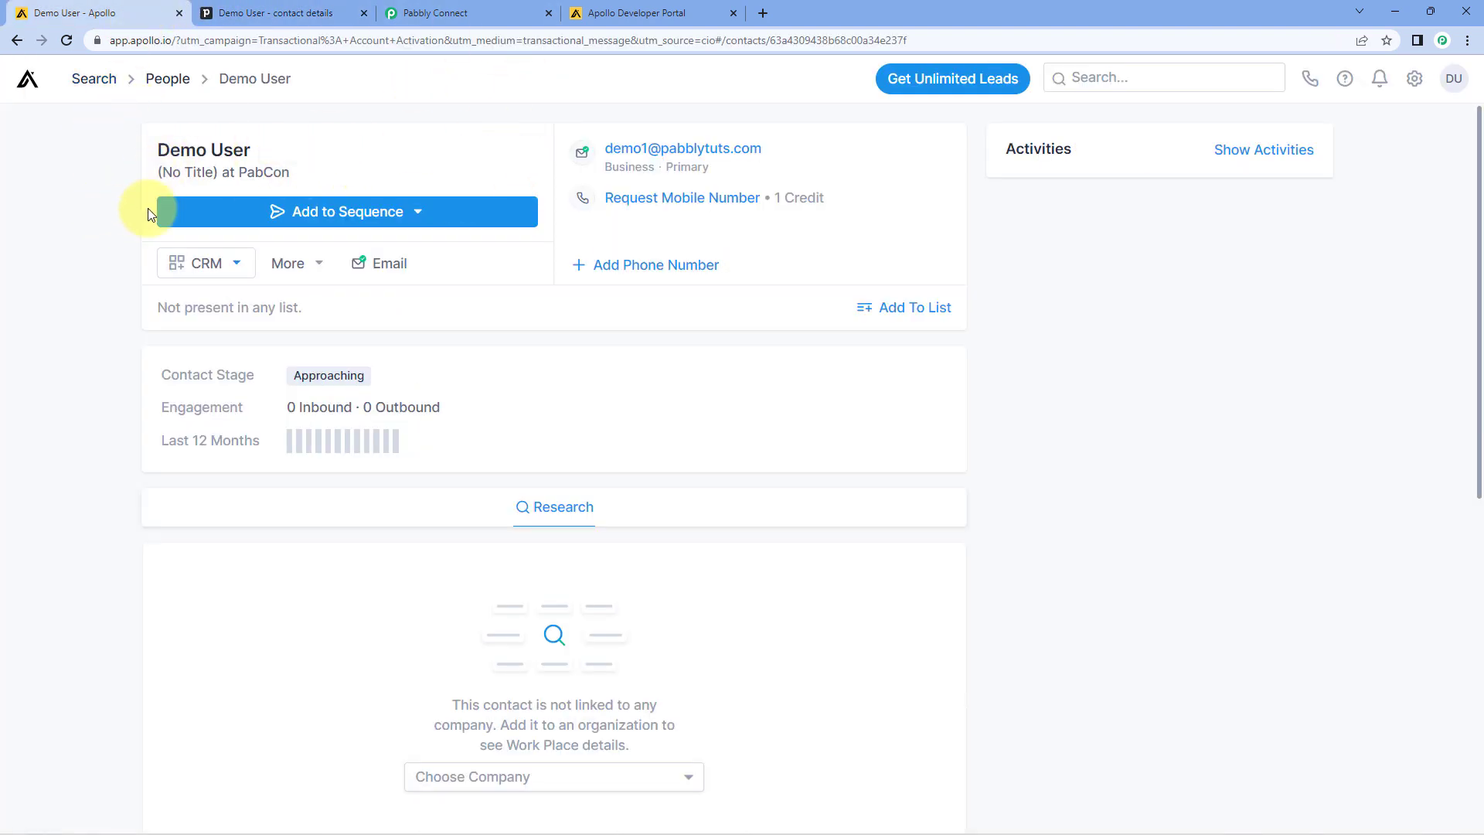
left_click(432, 13)
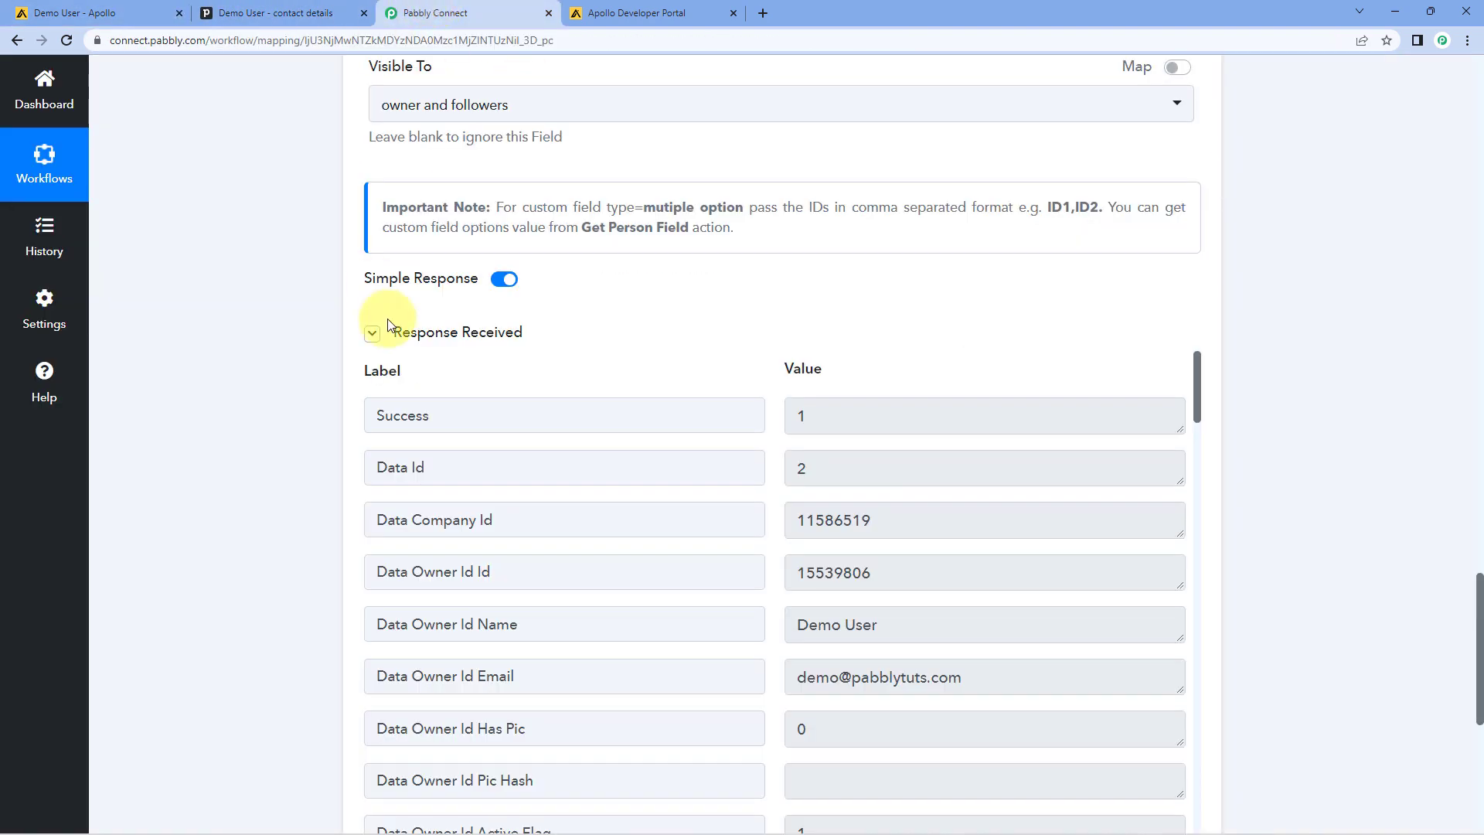
- Collapse the Apollo trigger step to leave a two-step workflow overview
scroll(1209, 302, "up", 5)
scroll(1209, 302, "up", 15)
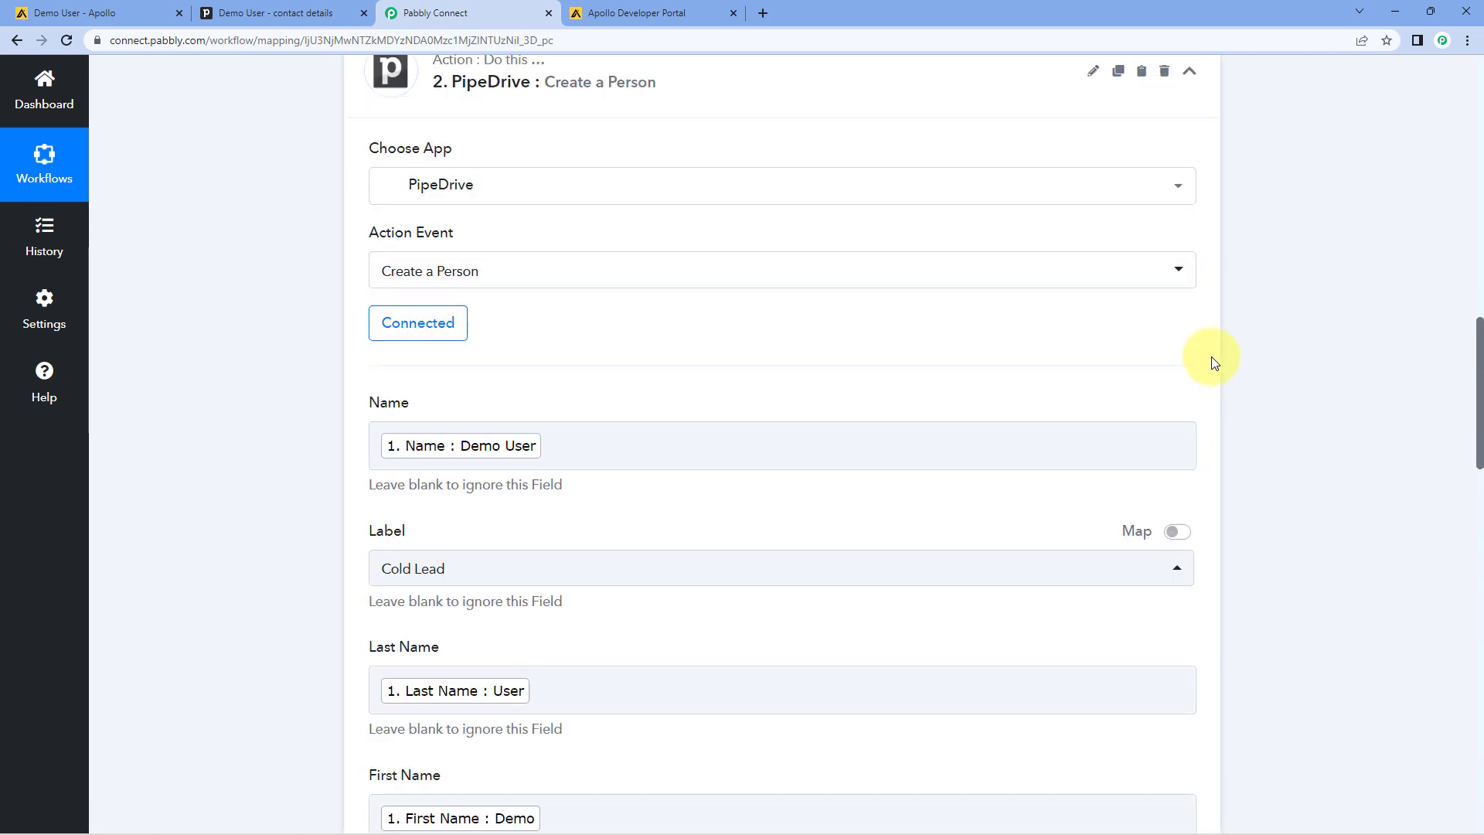
scroll(1224, 411, "up", 10)
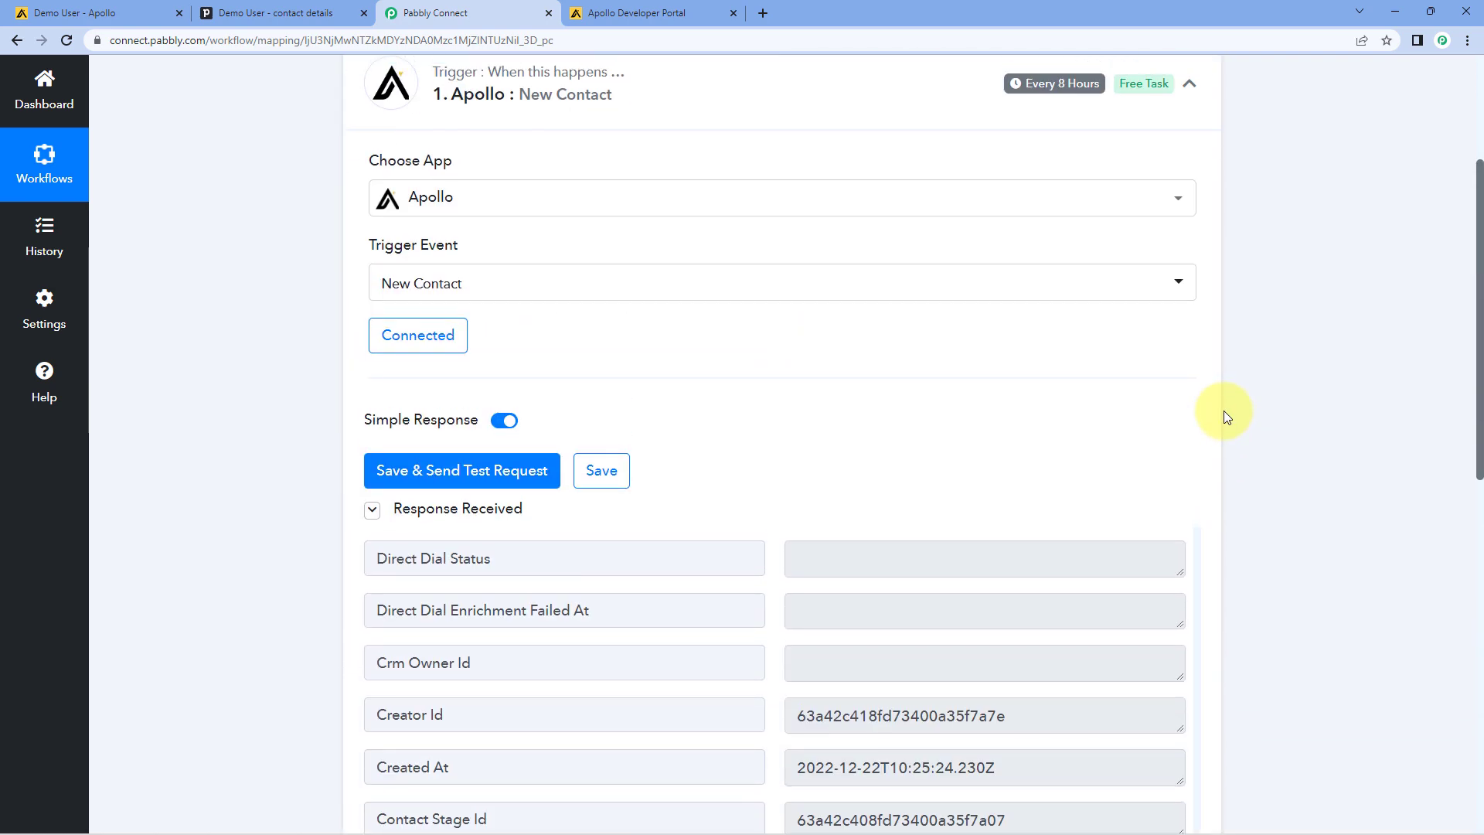
left_click(1198, 341)
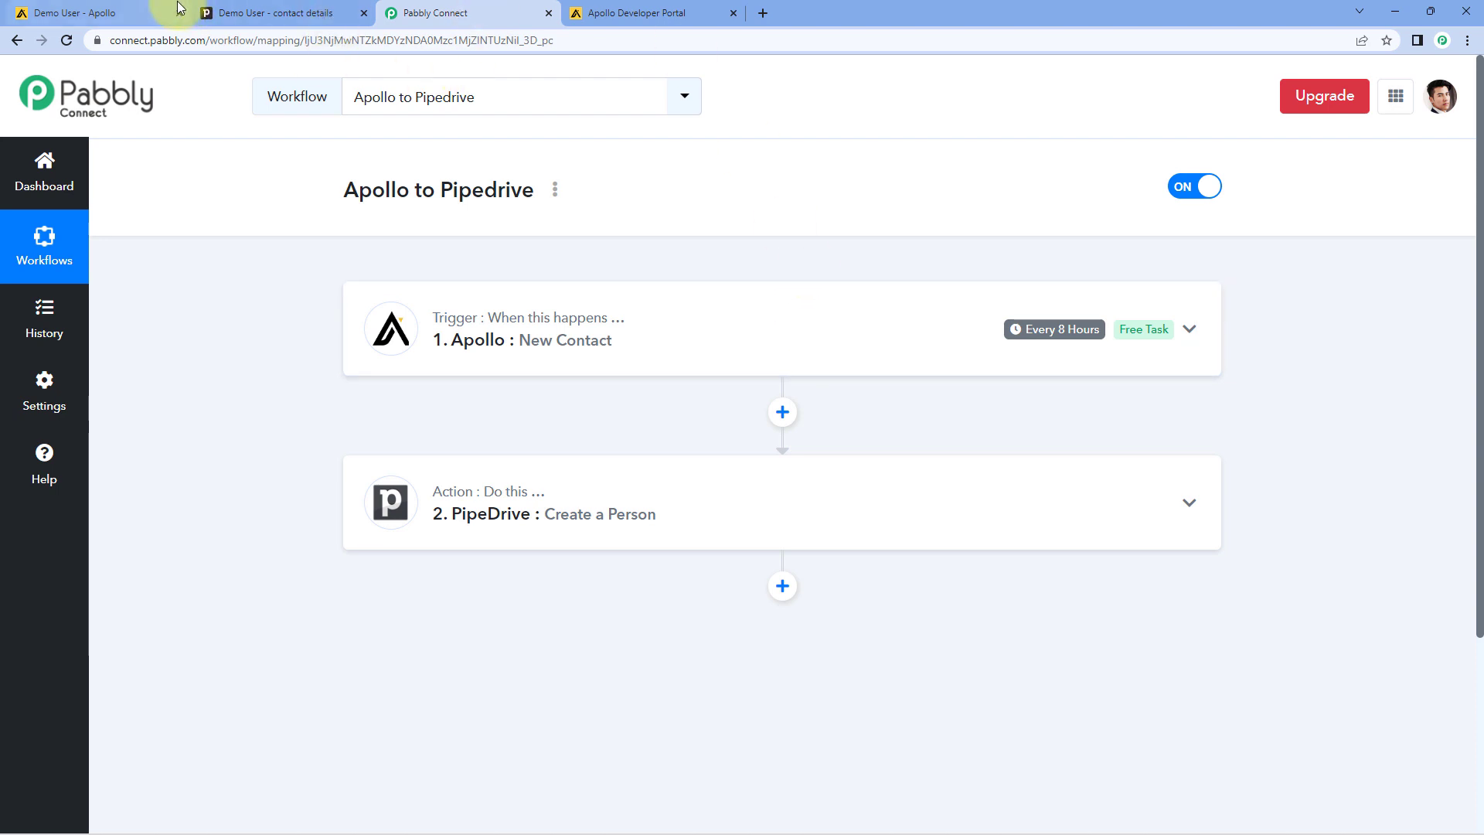
left_click(151, 13)
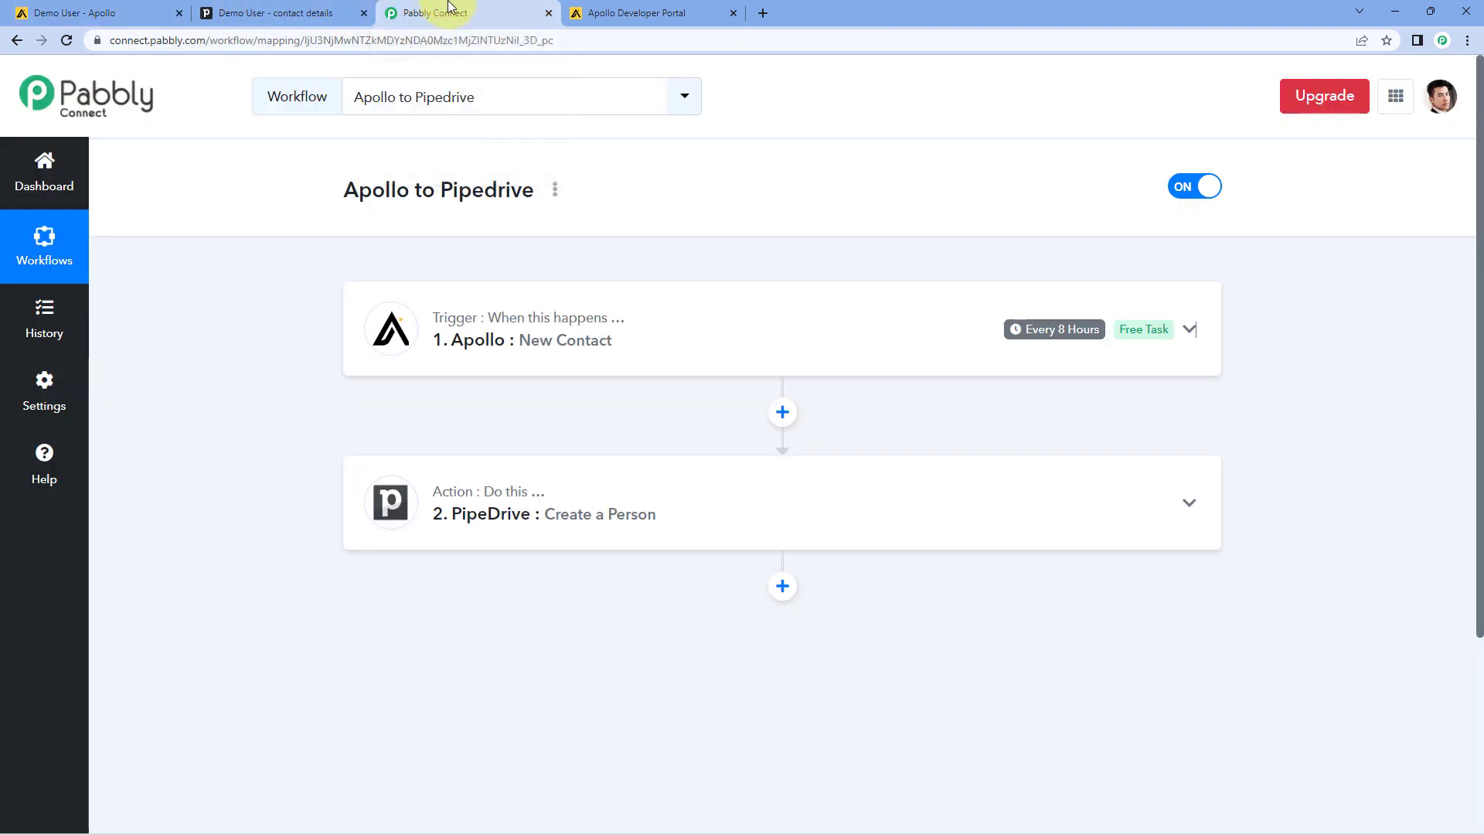
left_click(433, 14)
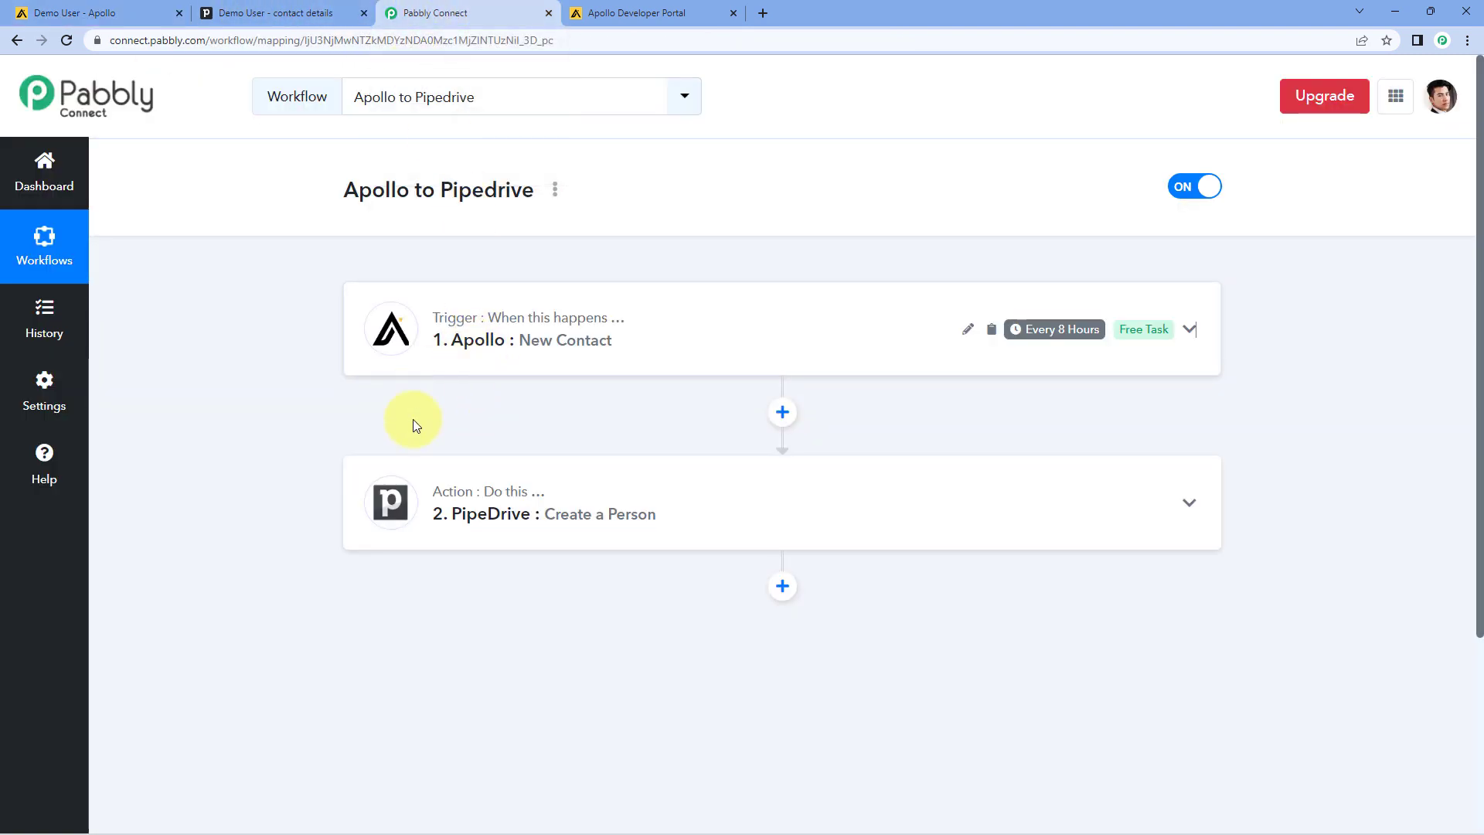